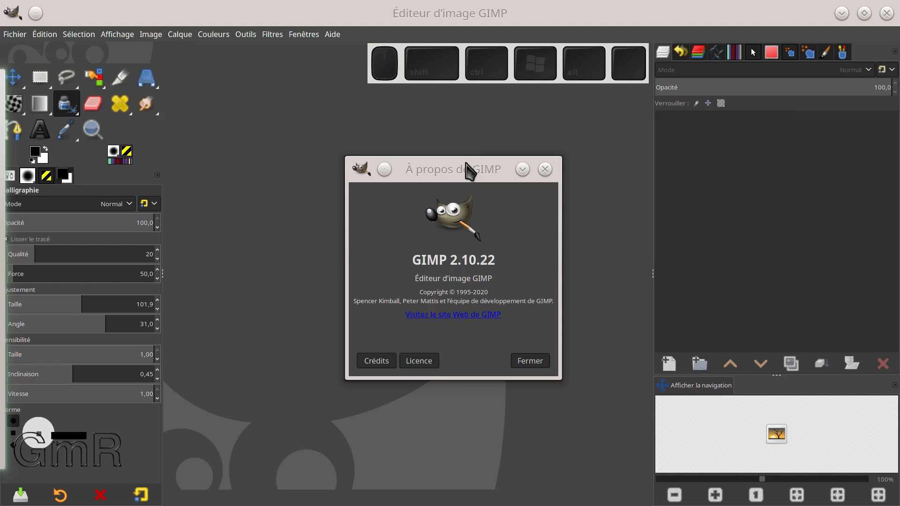
# Step: Close the À propos de GIMP window and choose Calligraphie from the paint tool group
pyautogui.click(466, 178)
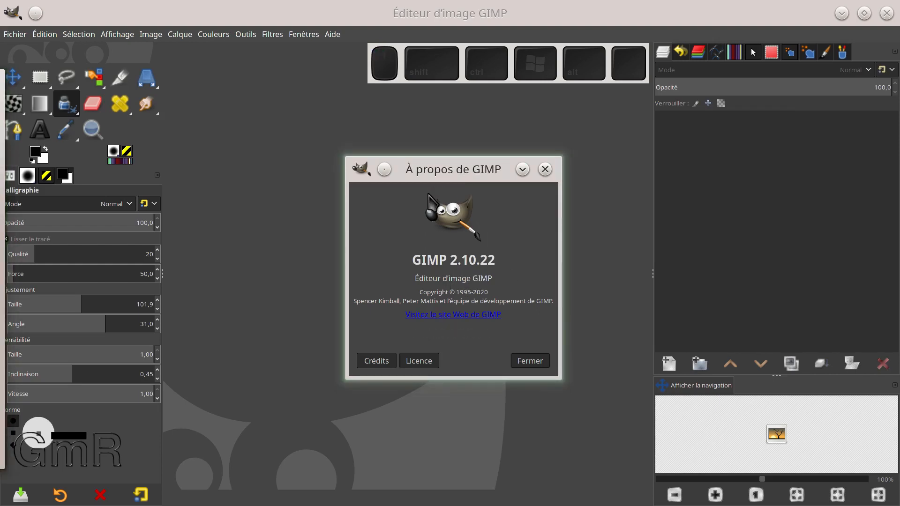
pyautogui.click(532, 361)
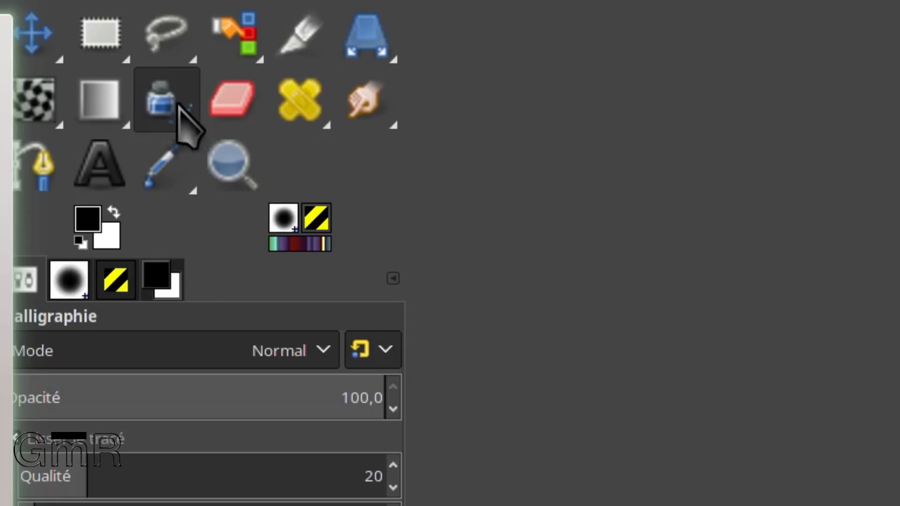
pyautogui.click(175, 105)
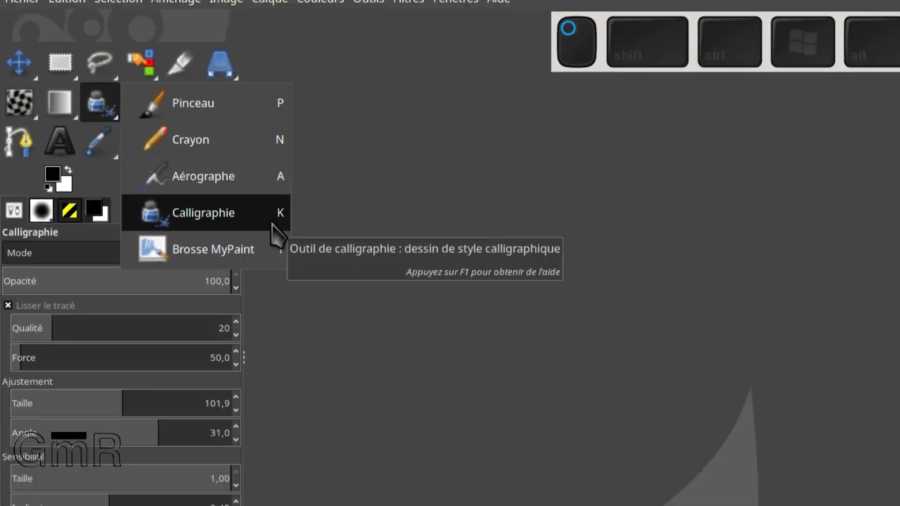
pyautogui.click(452, 300)
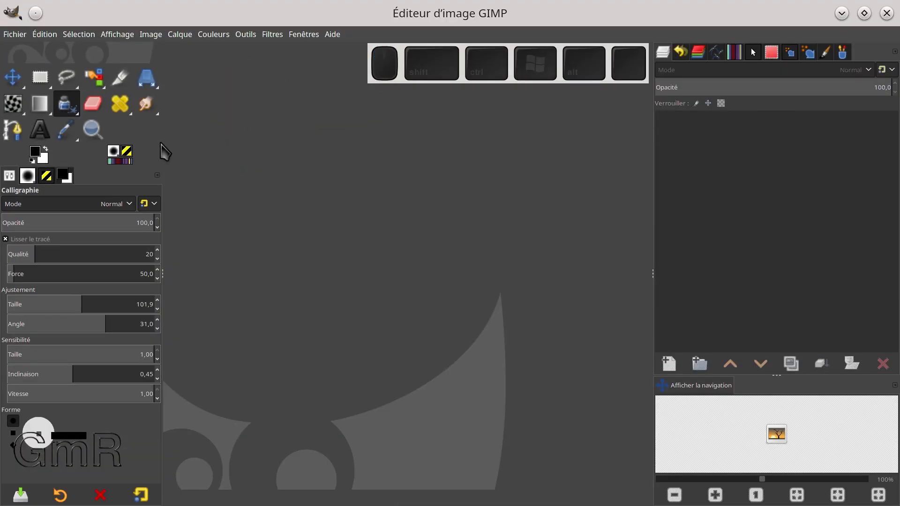
# Step: Create a new blank image of 1920 x 1080 px
pyautogui.click(14, 35)
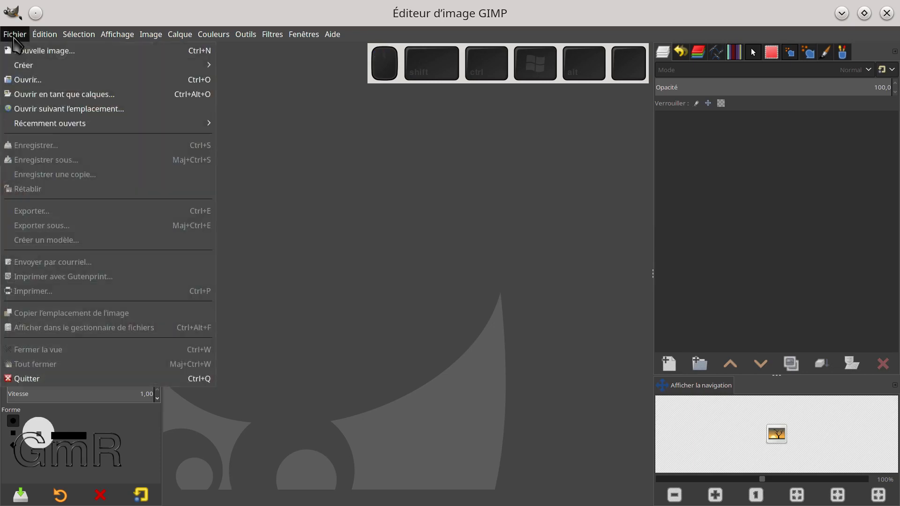
pyautogui.click(37, 50)
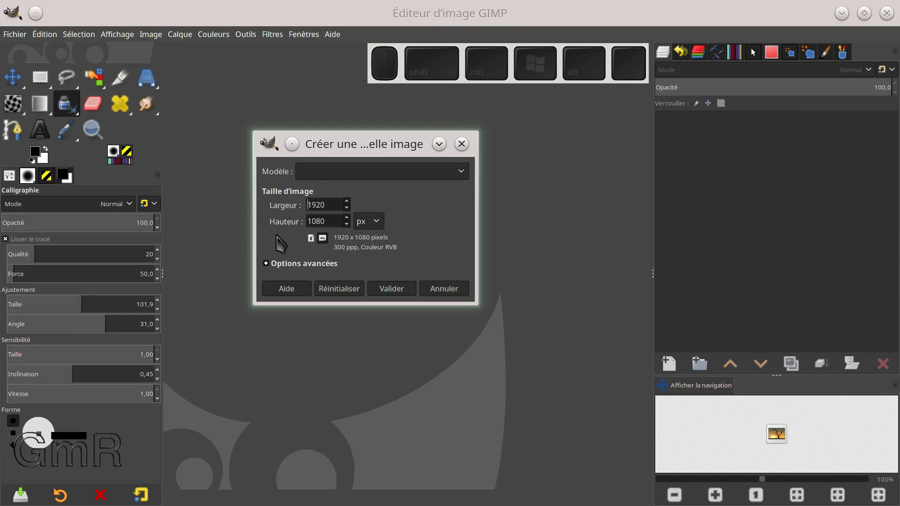
pyautogui.click(401, 290)
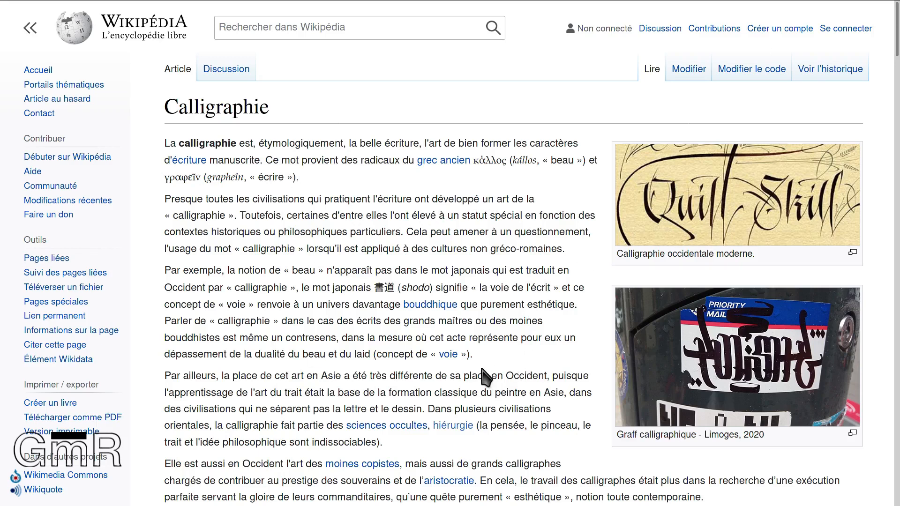
# Step: In the web browser, look through the Wikipedia article on Calligraphie and its example images, and switch to the Wacom tablet page
pyautogui.scroll(-5, 488, 379)
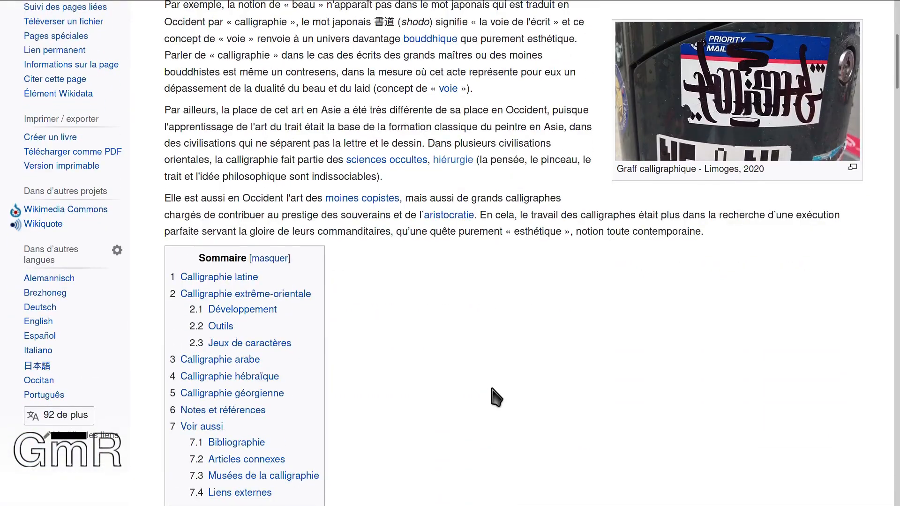
pyautogui.scroll(-8, 497, 397)
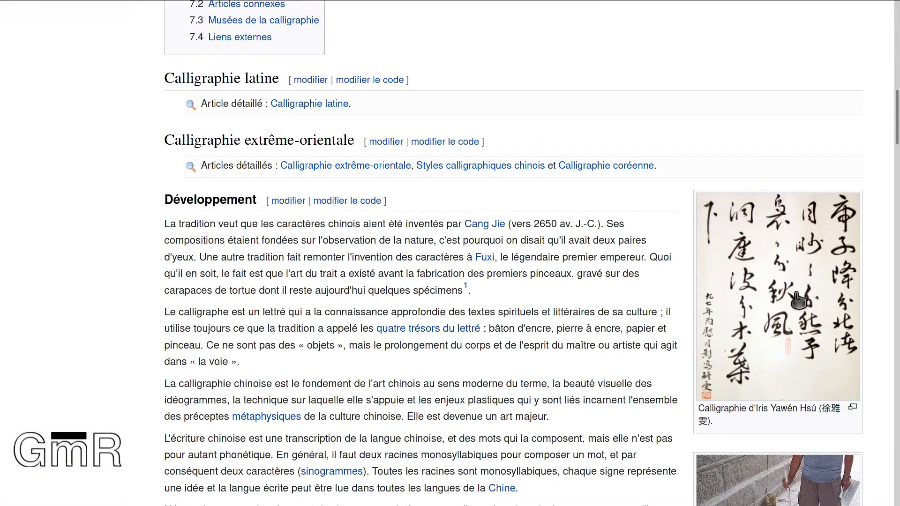
pyautogui.scroll(-10, 798, 300)
pyautogui.scroll(-13, 795, 282)
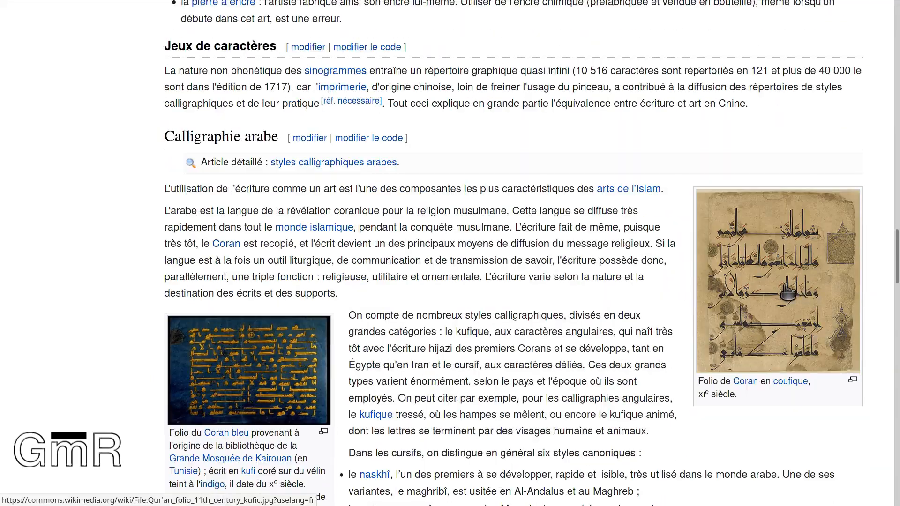
pyautogui.scroll(-2, 787, 293)
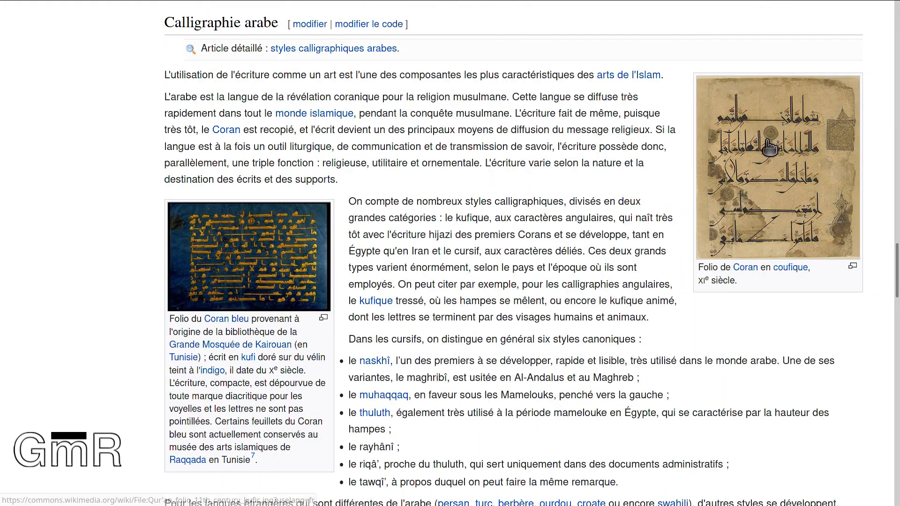
pyautogui.scroll(-3, 759, 328)
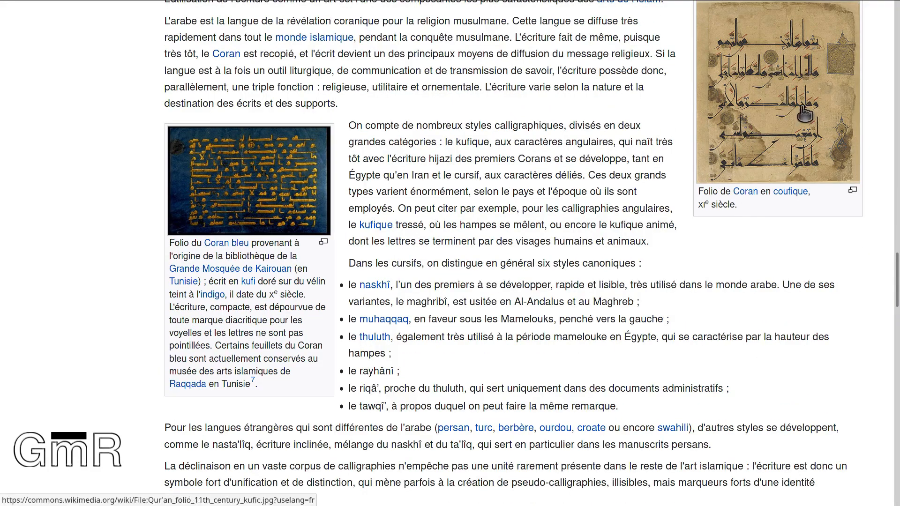
pyautogui.scroll(-12, 775, 233)
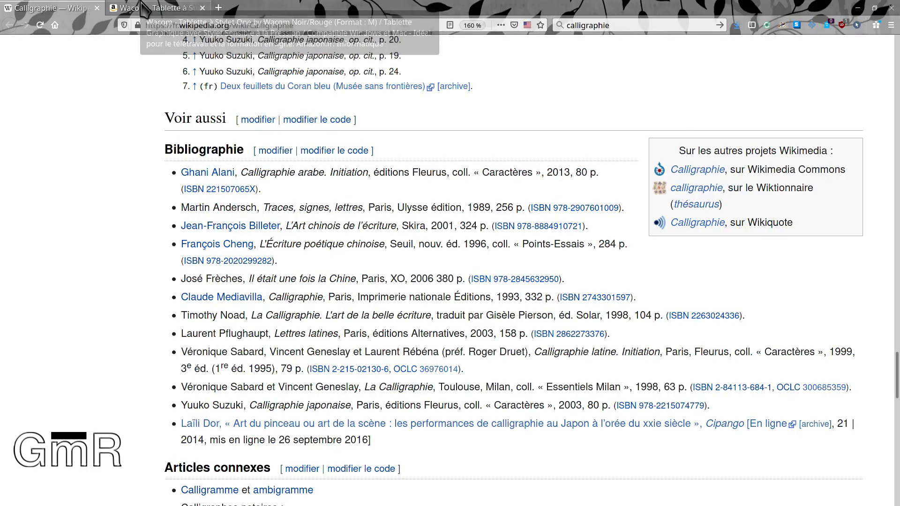
pyautogui.click(141, 5)
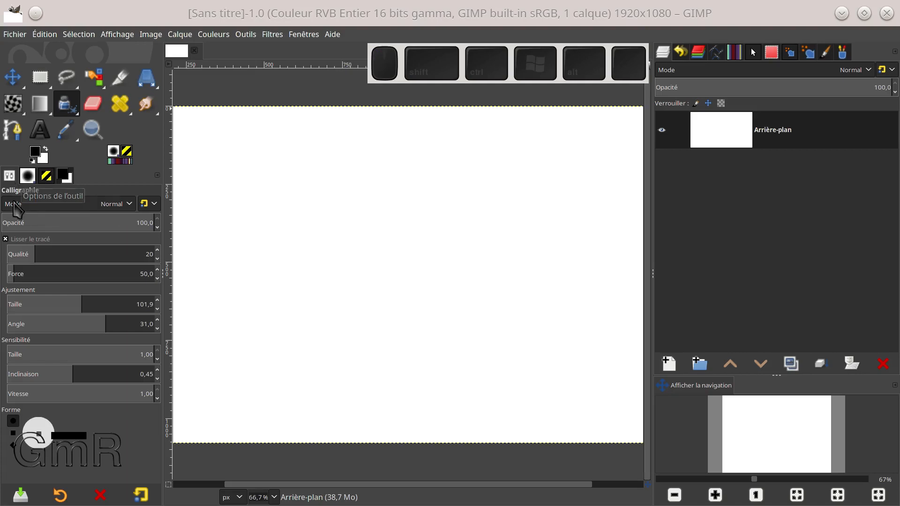
# Step: Try the Éclaircir seulement paint mode with a short stroke on the white canvas, and set the mode back to Normal
pyautogui.click(124, 205)
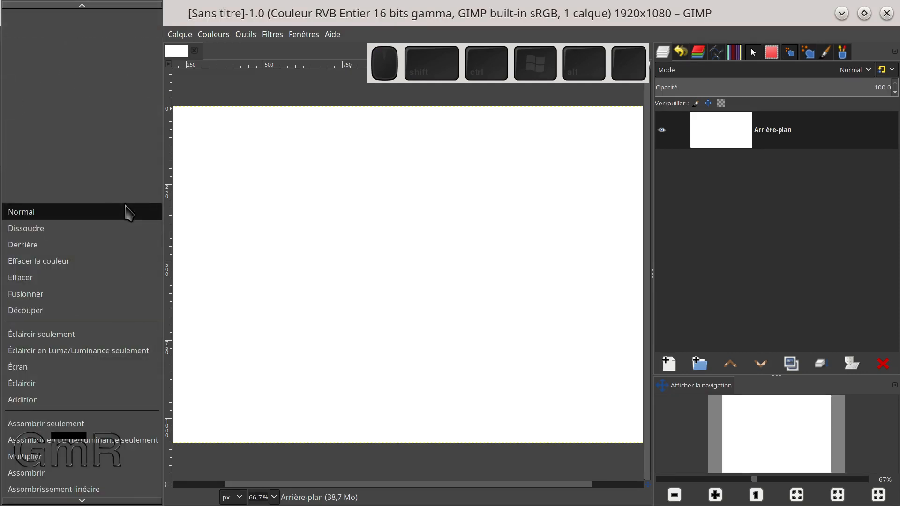
pyautogui.click(127, 219)
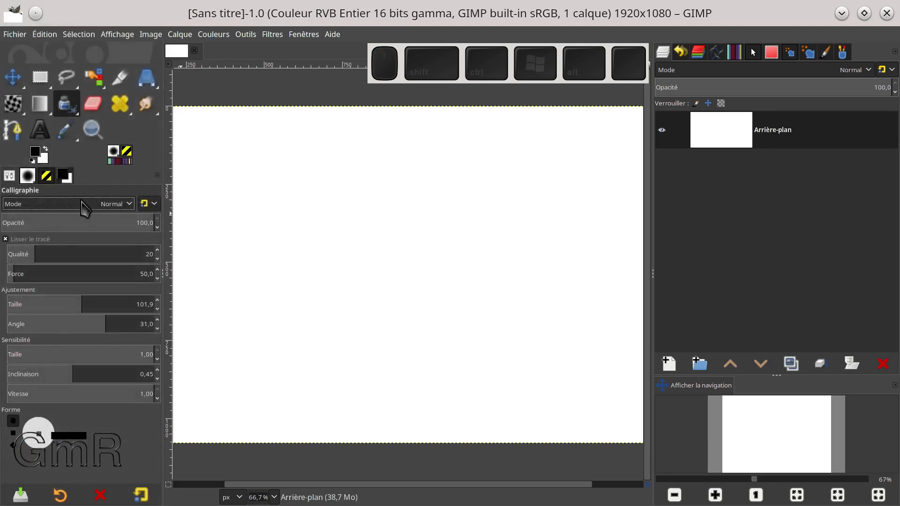
pyautogui.click(121, 208)
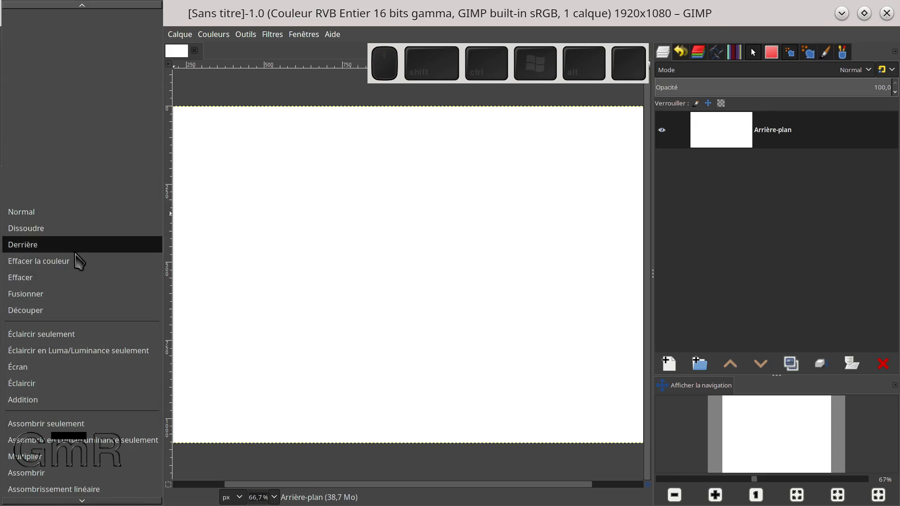
pyautogui.click(70, 335)
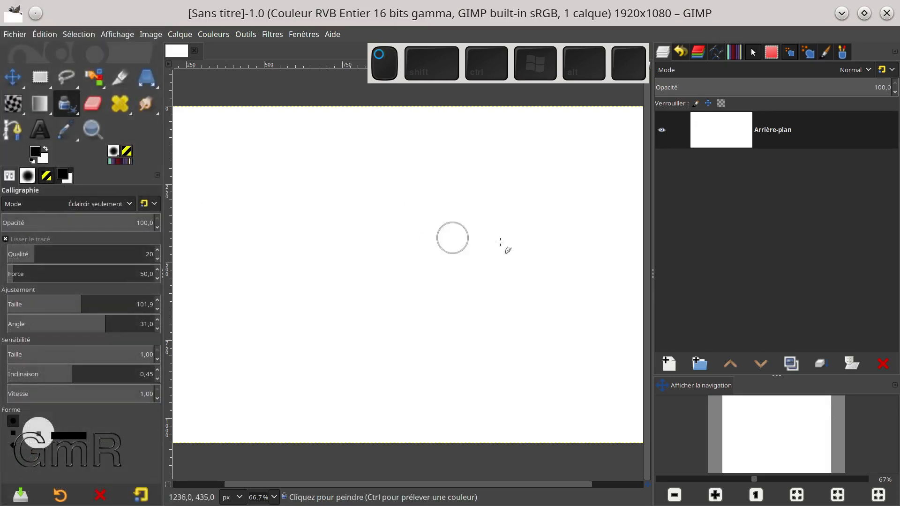
pyautogui.moveTo(400, 218); pyautogui.dragTo(338, 211)
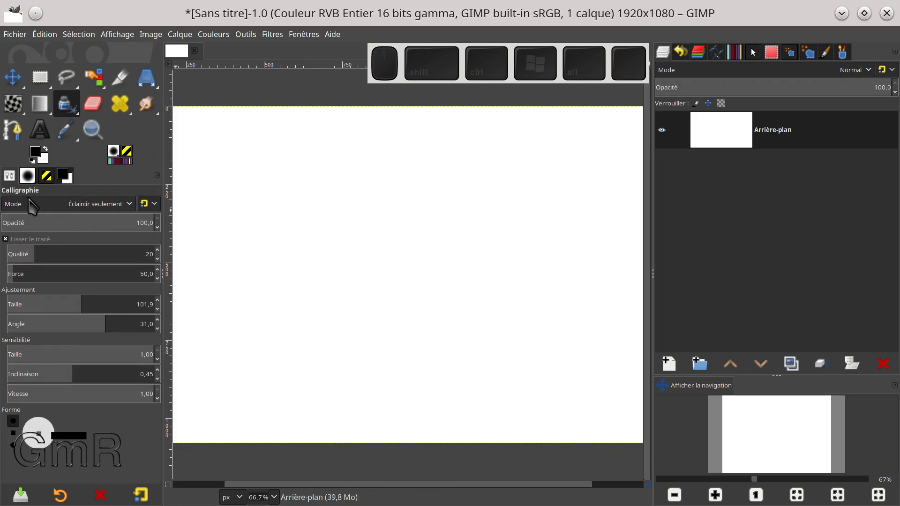
pyautogui.click(29, 200)
pyautogui.click(27, 90)
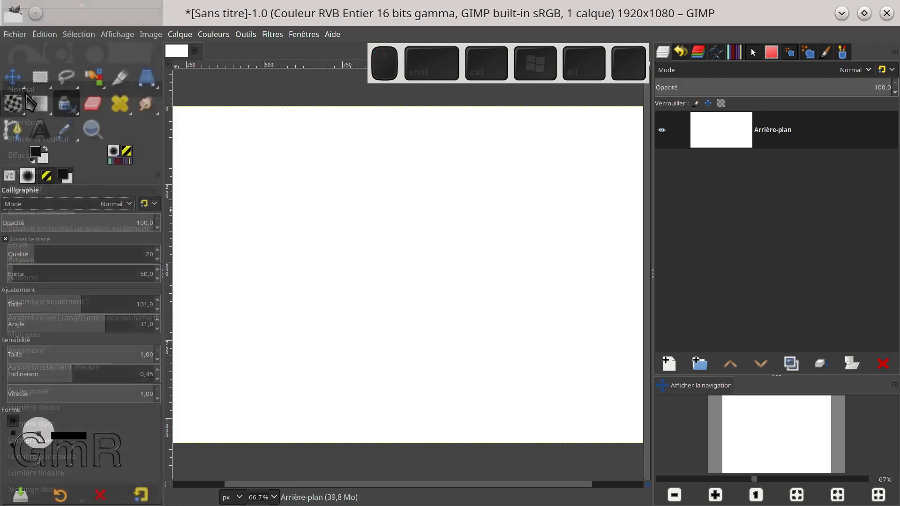
# Step: Paint a short horizontal black calligraphy stroke in the upper middle of the canvas, and undo the test strokes
pyautogui.moveTo(338, 233); pyautogui.dragTo(441, 235)
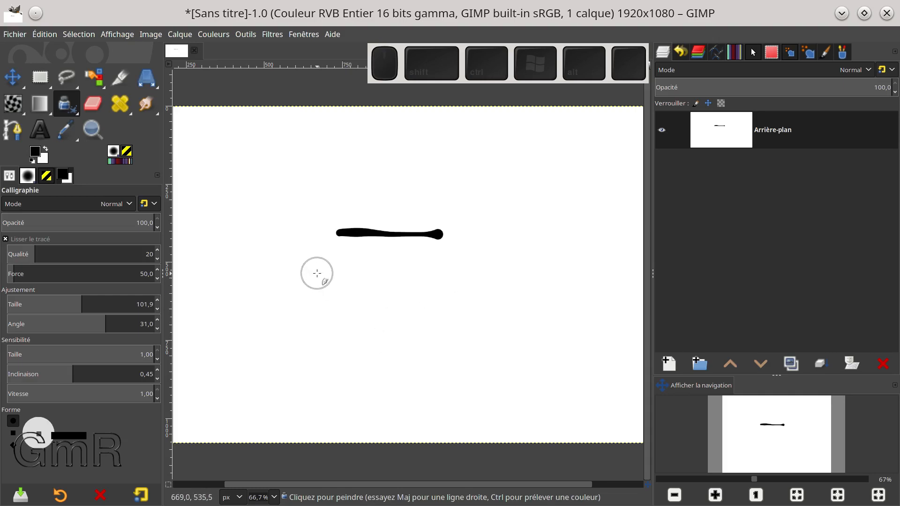
pyautogui.hotkey('ctrl', 'a')
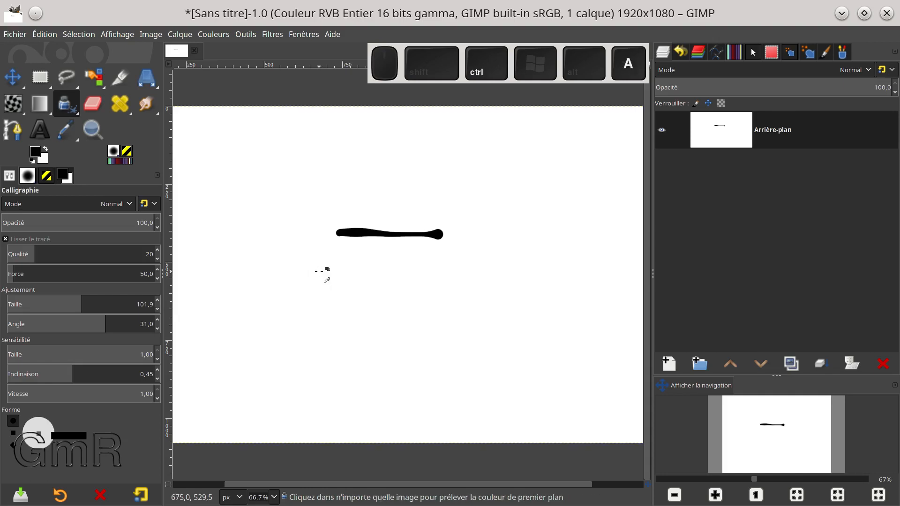
pyautogui.press('ctrl')
pyautogui.hotkey('ctrl', 'z')
pyautogui.hotkey('ctrl', 'z')
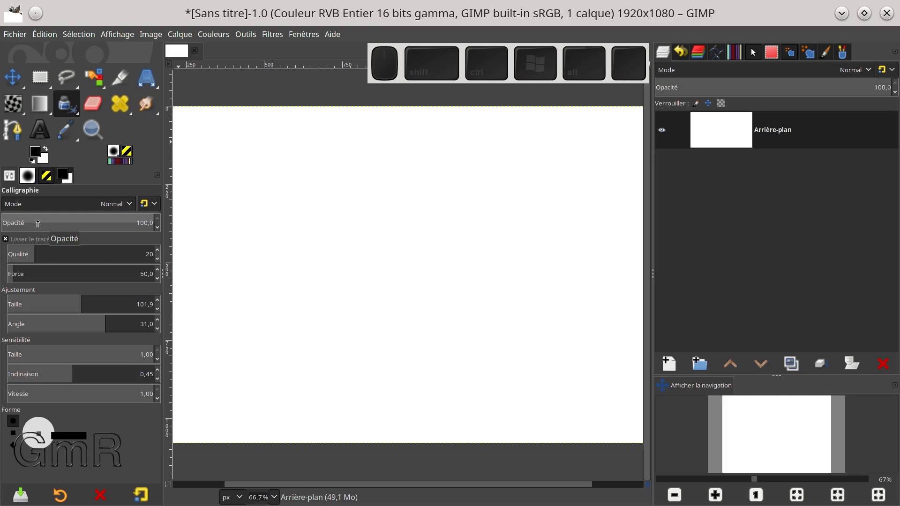
# Step: Paint two wavy green test strokes, the upper one at reduced opacity and the lower one at opacity 100, and undo both
pyautogui.click(70, 105)
pyautogui.moveTo(69, 110)
pyautogui.mouseDown()
pyautogui.moveTo(117, 96)
pyautogui.moveTo(115, 131)
pyautogui.moveTo(139, 184)
pyautogui.mouseUp()
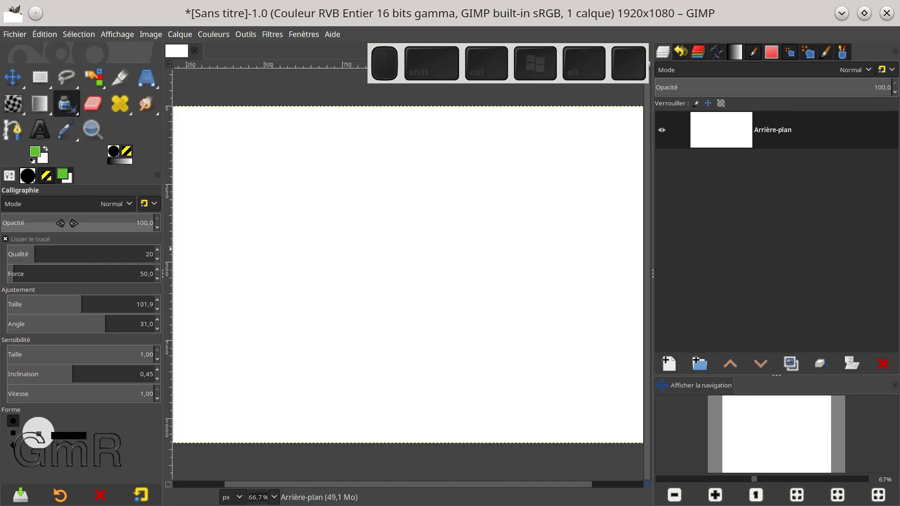
pyautogui.click(68, 223)
pyautogui.moveTo(257, 188); pyautogui.dragTo(583, 209)
pyautogui.moveTo(127, 218); pyautogui.dragTo(138, 216)
pyautogui.moveTo(291, 239)
pyautogui.mouseDown()
pyautogui.moveTo(346, 271)
pyautogui.moveTo(451, 237)
pyautogui.mouseUp()
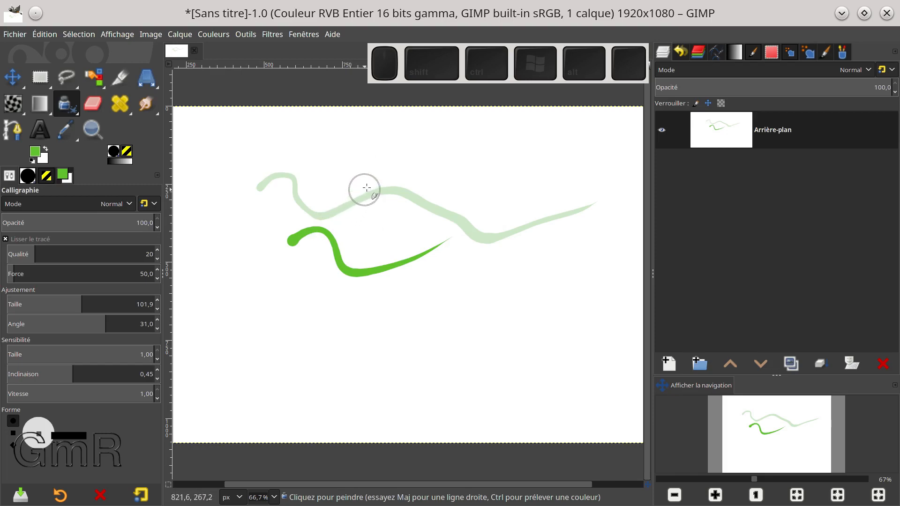
pyautogui.hotkey('ctrl', 'z')
pyautogui.hotkey('ctrl', 'z')
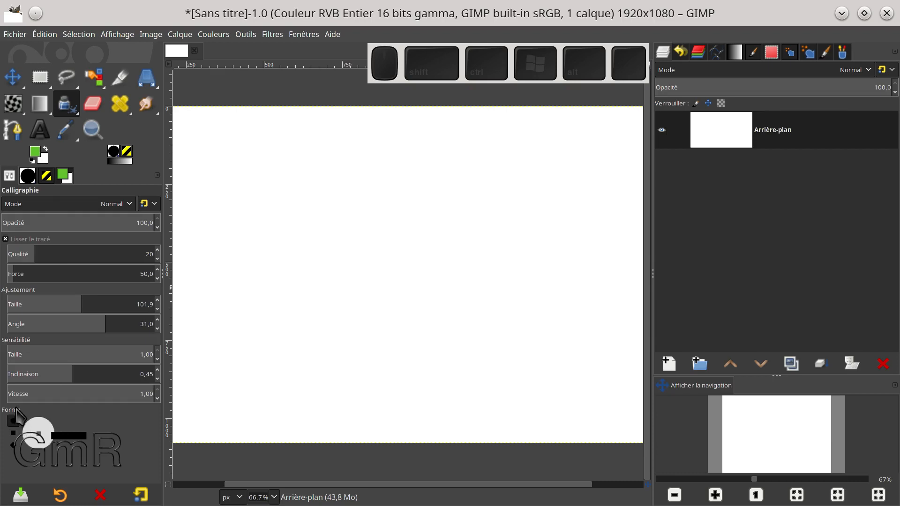
# Step: Preview the square and diamond nib shapes, and set the shape back to the circle
pyautogui.click(12, 433)
pyautogui.click(12, 445)
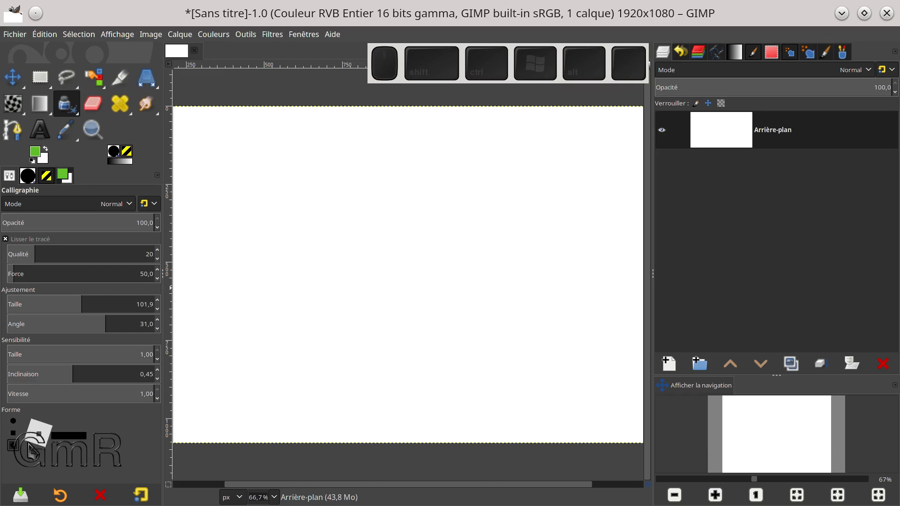
pyautogui.click(14, 422)
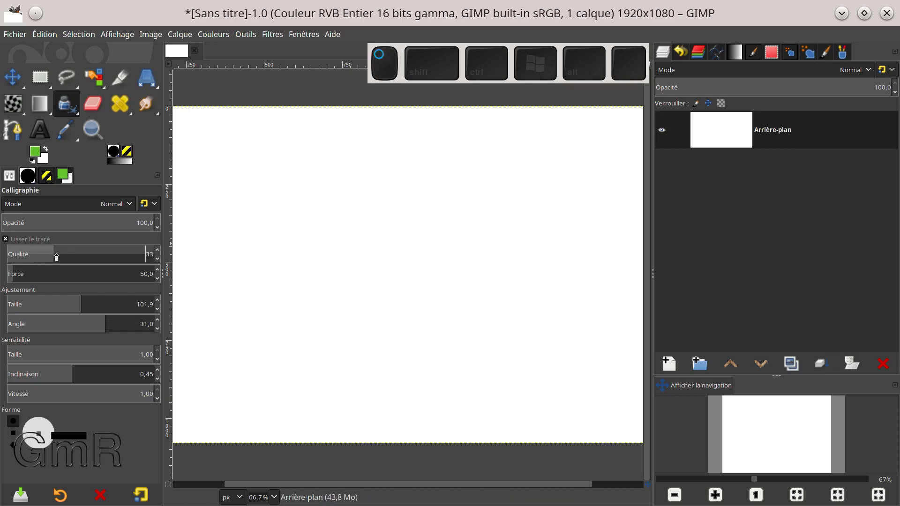
# Step: Stamp a large green circle near the canvas's upper-left corner, and add smaller dabs below it using the diamond nib shape
pyautogui.click(259, 178)
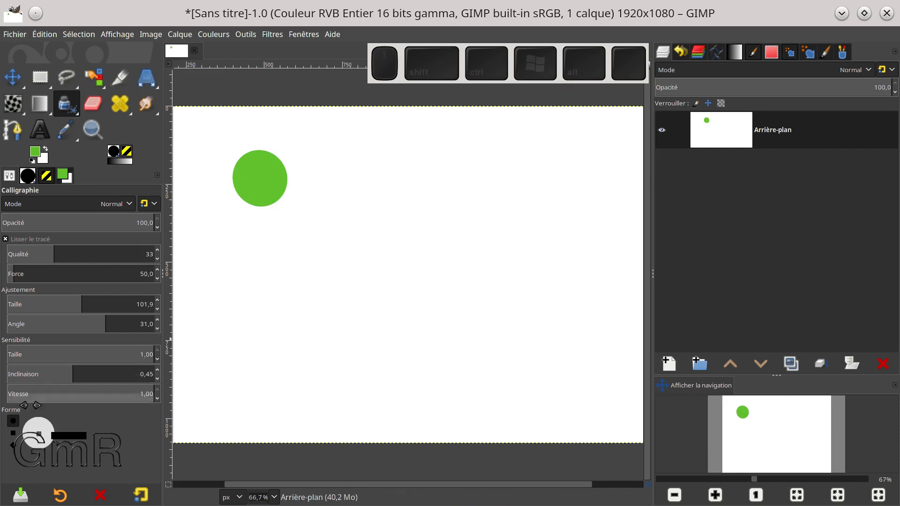
pyautogui.click(13, 433)
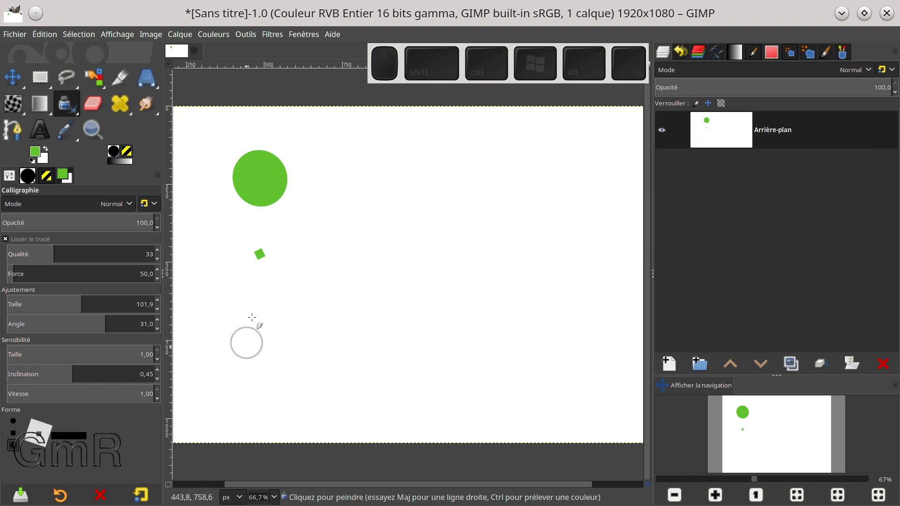
pyautogui.click(261, 301)
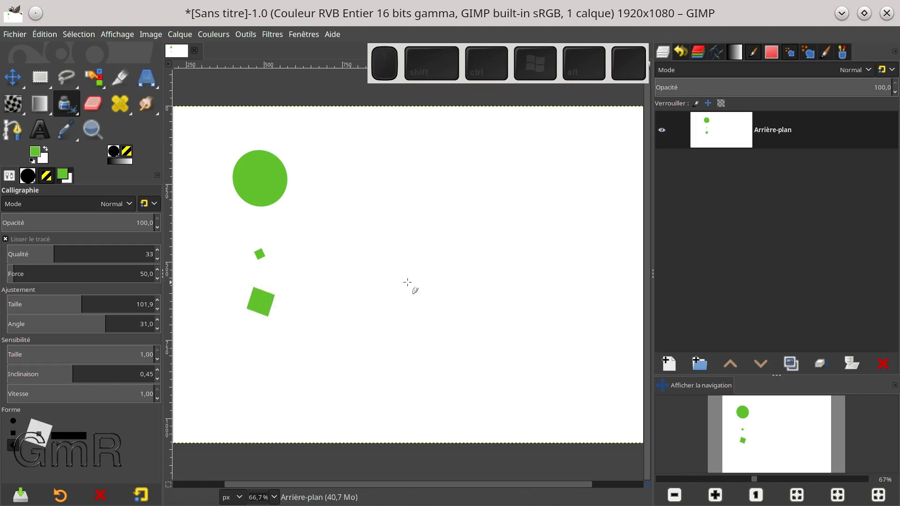
# Step: Using the square nib shape with Lisser le tracé enabled at quality 33, paint a thick wavy green stroke across the middle of the canvas
pyautogui.click(16, 435)
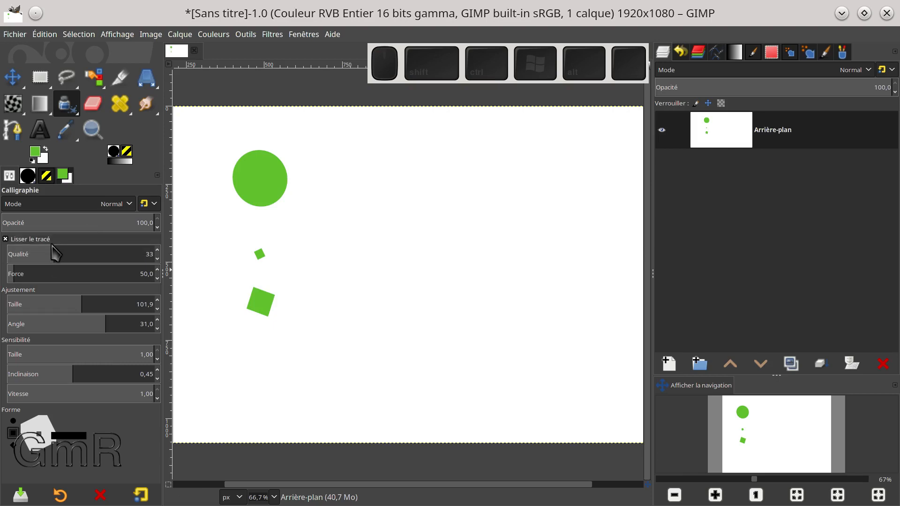
pyautogui.click(6, 239)
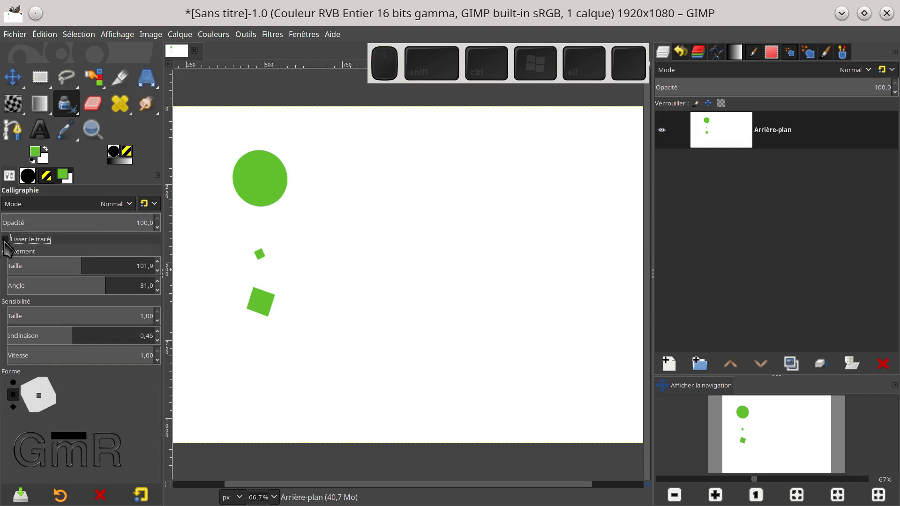
pyautogui.click(6, 239)
pyautogui.click(56, 257)
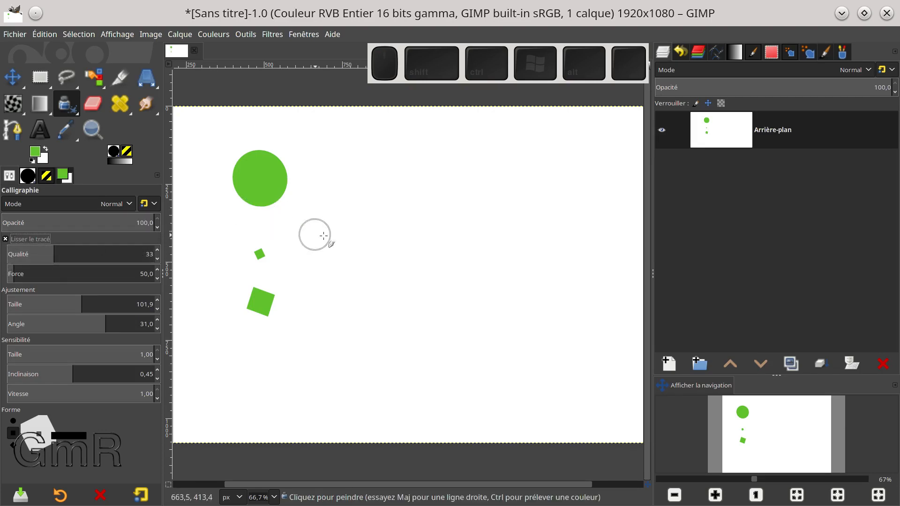
pyautogui.moveTo(338, 245)
pyautogui.mouseDown()
pyautogui.moveTo(433, 267)
pyautogui.moveTo(551, 269)
pyautogui.mouseUp()
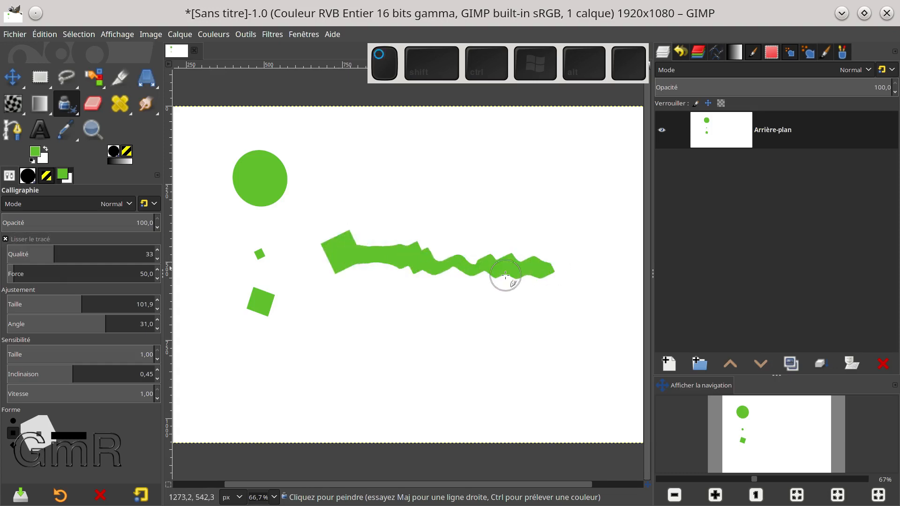
# Step: Disable Lisser le tracé and paint a wavy green stroke below the existing one and a short curved stroke above it
pyautogui.click(6, 239)
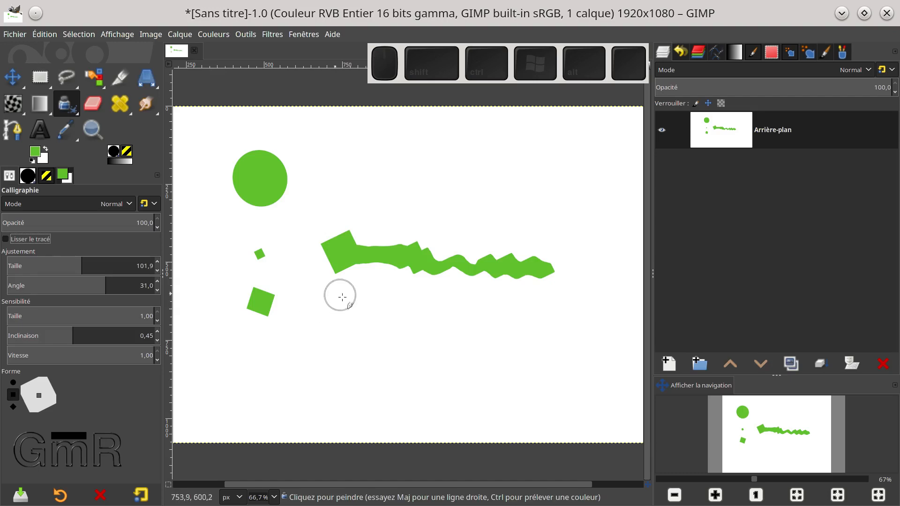
pyautogui.moveTo(340, 313)
pyautogui.mouseDown()
pyautogui.moveTo(402, 320)
pyautogui.moveTo(444, 307)
pyautogui.moveTo(496, 309)
pyautogui.moveTo(577, 323)
pyautogui.mouseUp()
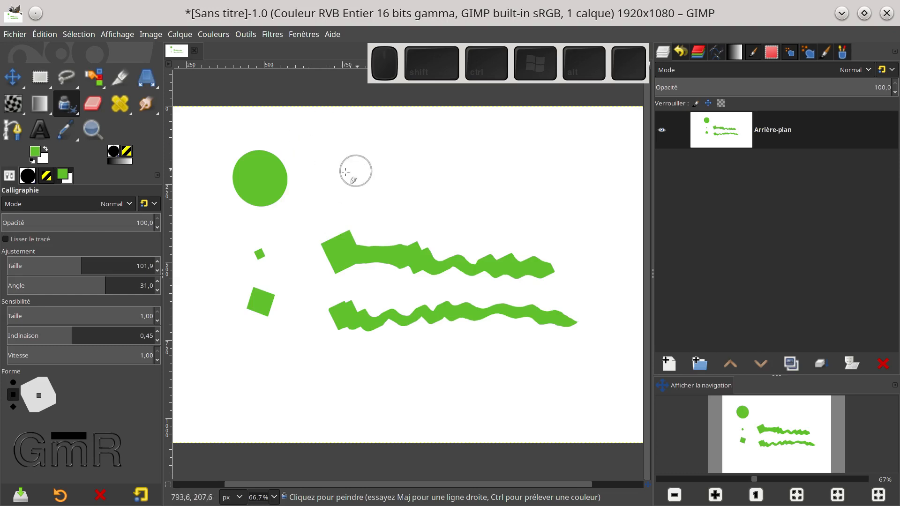
pyautogui.moveTo(330, 179); pyautogui.dragTo(385, 190)
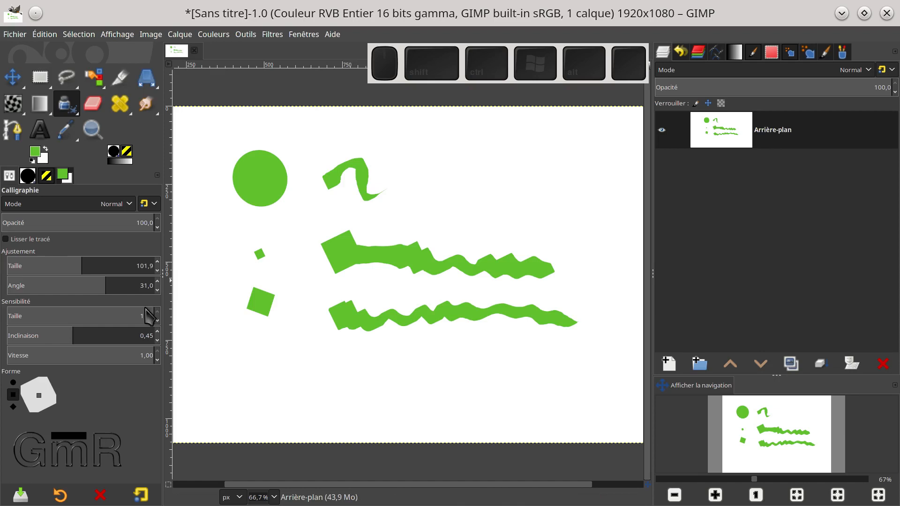
# Step: Enable Lisser le tracé with quality 33 and force 622,2, and paint green test strokes in the canvas's upper-right and lower areas
pyautogui.click(5, 239)
pyautogui.click(56, 254)
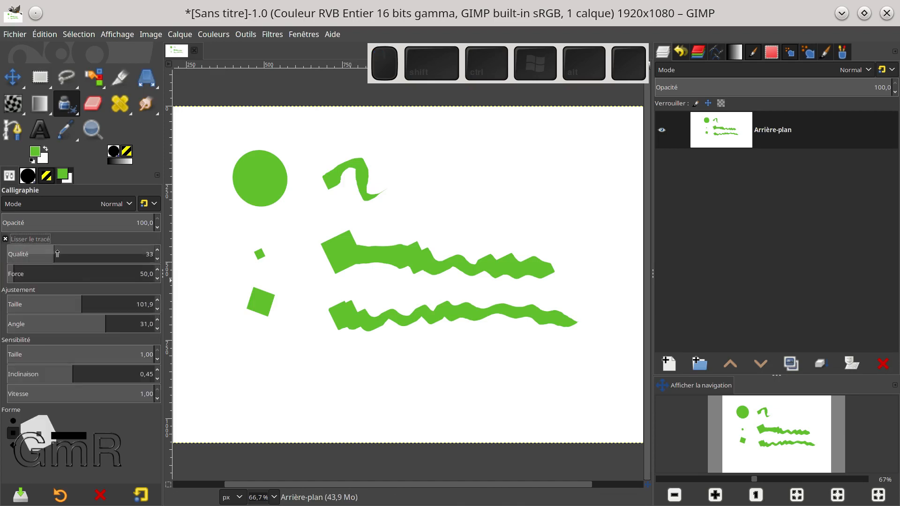
pyautogui.click(98, 273)
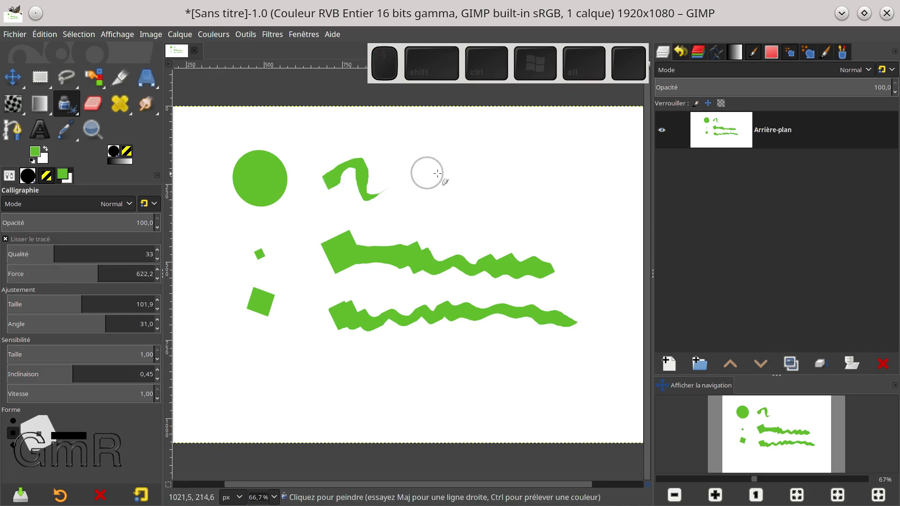
pyautogui.moveTo(411, 163)
pyautogui.mouseDown()
pyautogui.moveTo(439, 189)
pyautogui.moveTo(464, 195)
pyautogui.moveTo(541, 142)
pyautogui.mouseUp()
pyautogui.click(472, 216)
pyautogui.moveTo(484, 217); pyautogui.dragTo(578, 202)
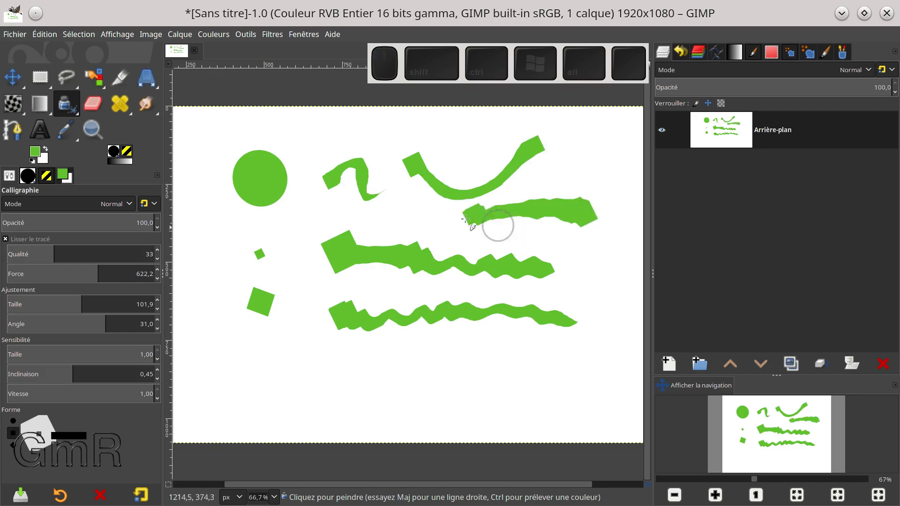
pyautogui.moveTo(333, 375); pyautogui.dragTo(440, 379)
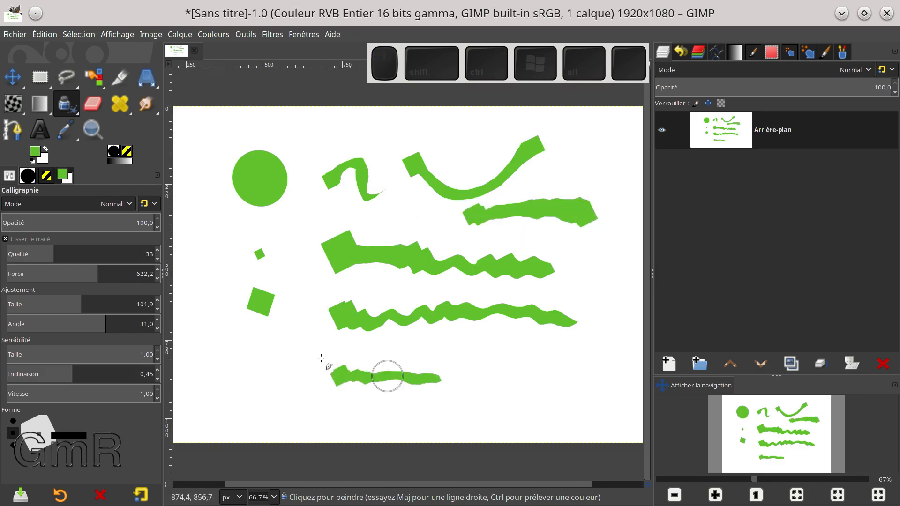
# Step: Set the foreground colour to black and the smoothing quality to 85, and paint two short thick strokes near the canvas's bottom
pyautogui.click(32, 160)
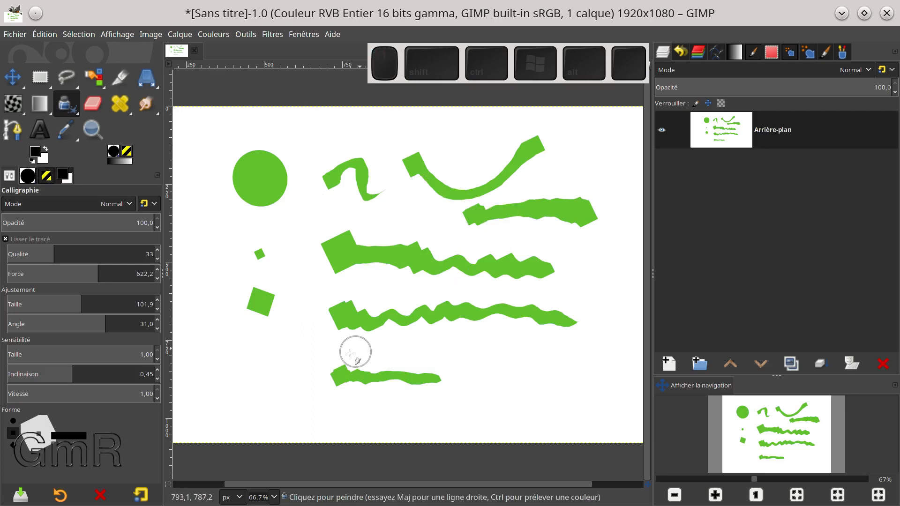
pyautogui.click(63, 251)
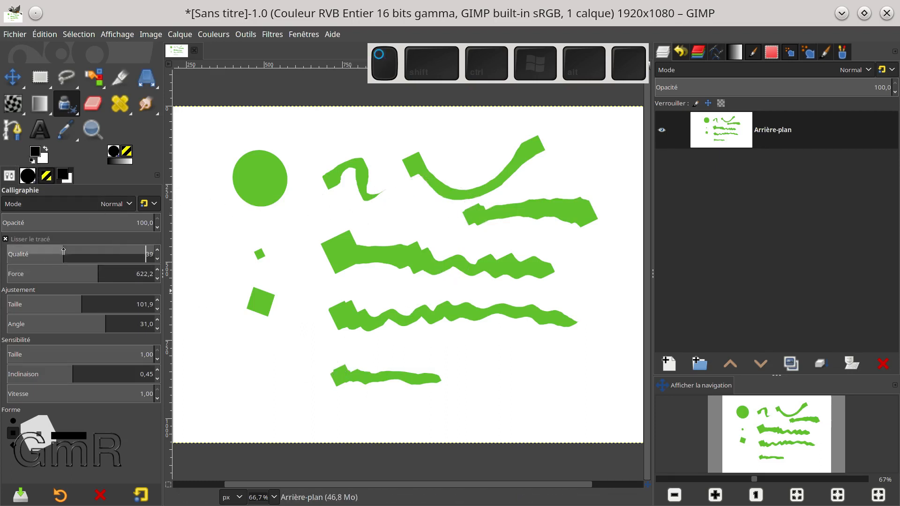
pyautogui.moveTo(63, 251); pyautogui.dragTo(131, 253)
pyautogui.moveTo(338, 377); pyautogui.dragTo(382, 379)
pyautogui.click(493, 374)
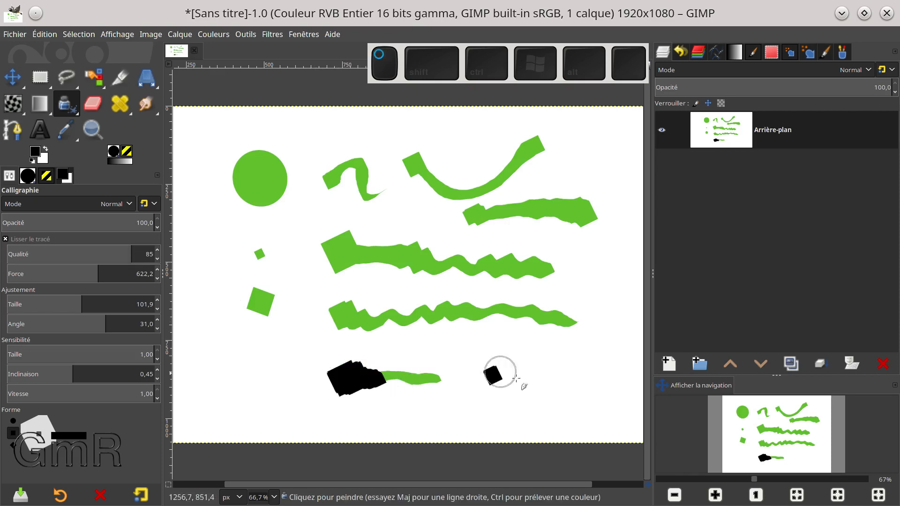
pyautogui.moveTo(516, 378); pyautogui.dragTo(552, 378)
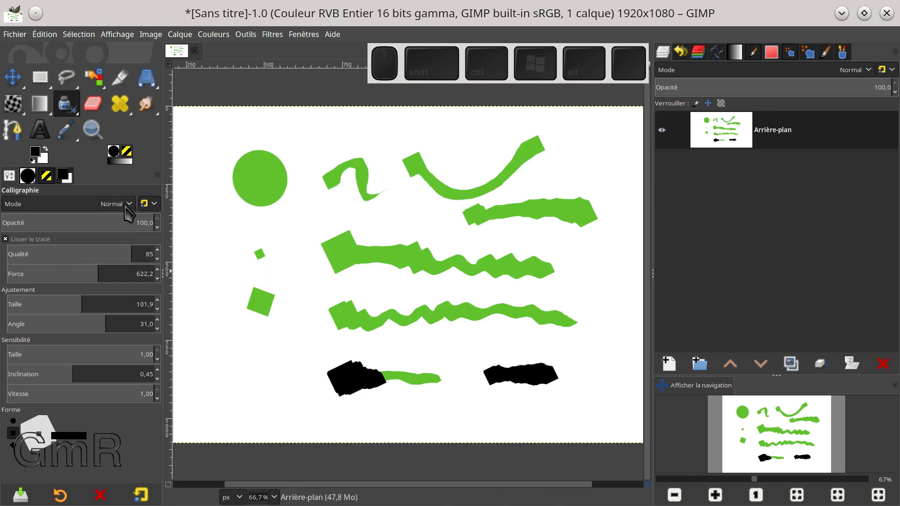
pyautogui.click(147, 206)
pyautogui.click(159, 206)
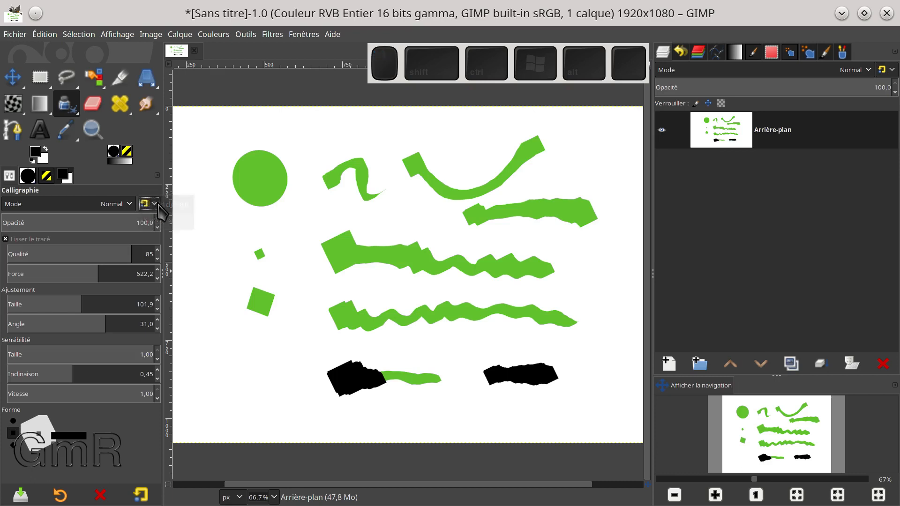
pyautogui.click(145, 205)
pyautogui.click(143, 204)
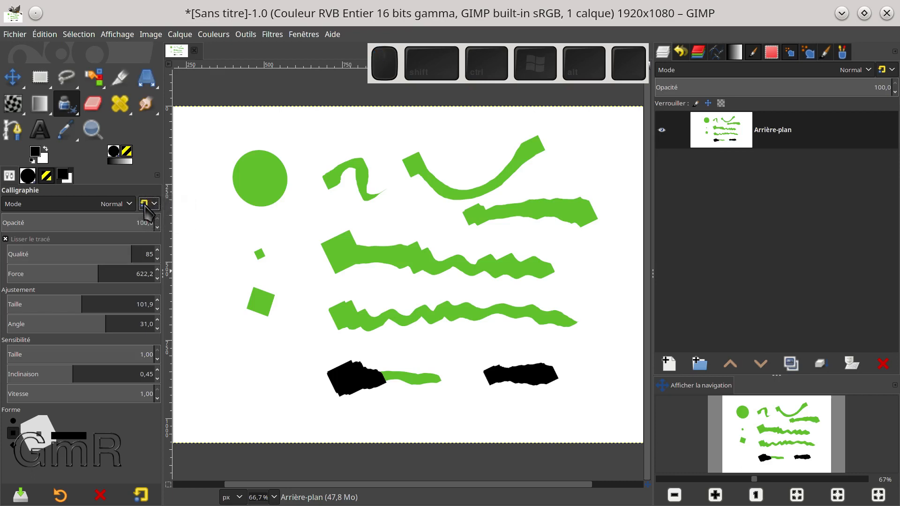
# Step: Set the smoothing quality to 31 and force to 177,6, and paint black wavy strokes at the canvas's lower left, top and centre
pyautogui.click(38, 257)
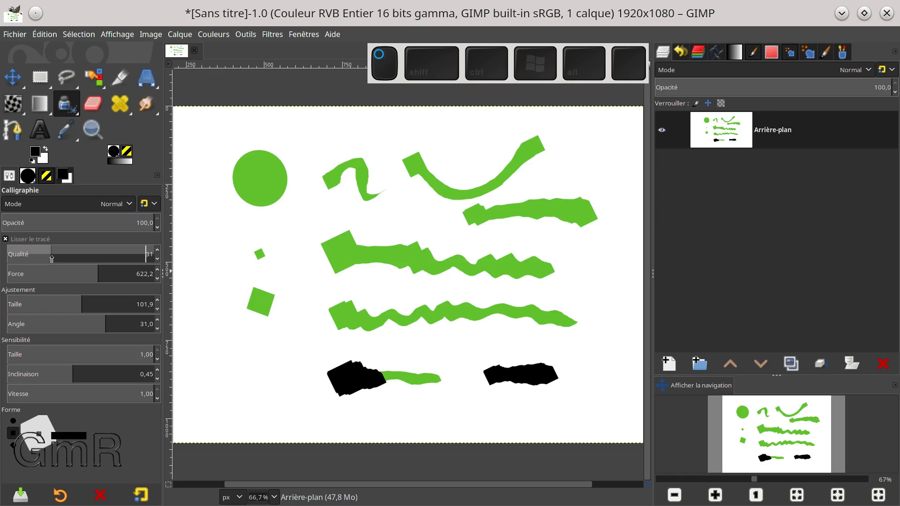
pyautogui.moveTo(43, 276)
pyautogui.mouseDown()
pyautogui.moveTo(21, 280)
pyautogui.moveTo(32, 278)
pyautogui.mouseUp()
pyautogui.moveTo(246, 349); pyautogui.dragTo(301, 378)
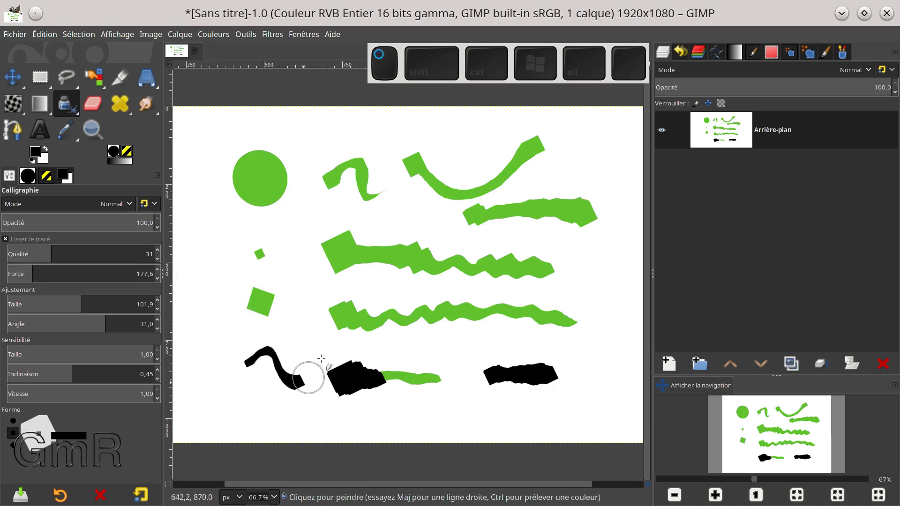
pyautogui.moveTo(308, 141)
pyautogui.mouseDown()
pyautogui.moveTo(449, 137)
pyautogui.moveTo(536, 162)
pyautogui.mouseUp()
pyautogui.moveTo(382, 215)
pyautogui.mouseDown()
pyautogui.moveTo(473, 234)
pyautogui.moveTo(509, 229)
pyautogui.mouseUp()
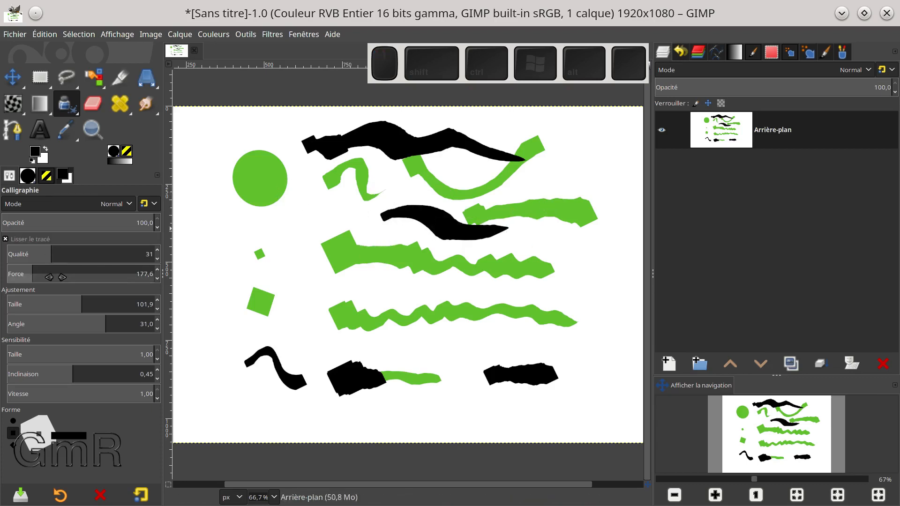
# Step: Disable Lisser le tracé and paint a long wavy black stroke across the lower canvas and a short one above it
pyautogui.click(5, 239)
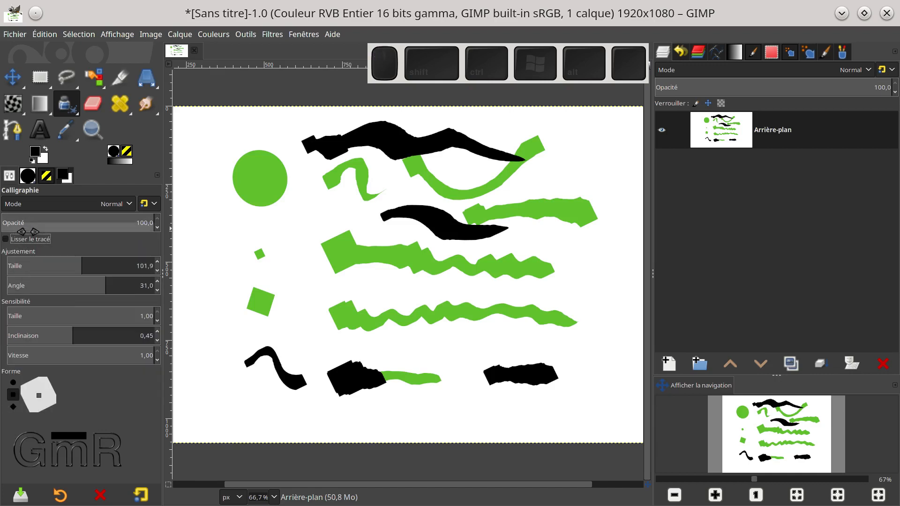
pyautogui.moveTo(289, 333)
pyautogui.mouseDown()
pyautogui.moveTo(340, 319)
pyautogui.moveTo(411, 335)
pyautogui.moveTo(466, 313)
pyautogui.moveTo(562, 321)
pyautogui.mouseUp()
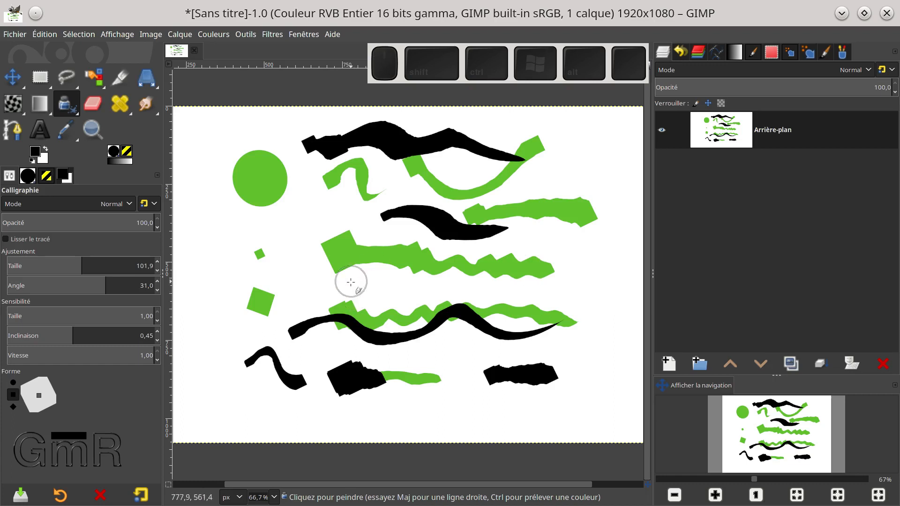
pyautogui.moveTo(354, 284); pyautogui.dragTo(411, 287)
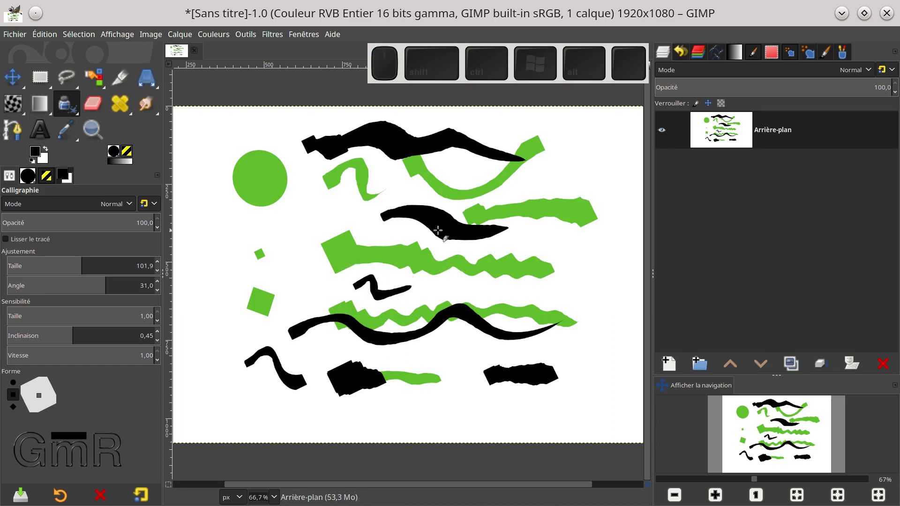
# Step: Undo all the green and black test strokes and dabs until the canvas is blank
pyautogui.hotkey('ctrl', 'z')
pyautogui.hotkey('ctrl', 'z')
pyautogui.hotkey('ctrl', 'z')
pyautogui.hotkey('ctrl', 'z')
pyautogui.hotkey('ctrl', 'z')
pyautogui.hotkey('ctrl', 'z')
pyautogui.hotkey('ctrl', 'z')
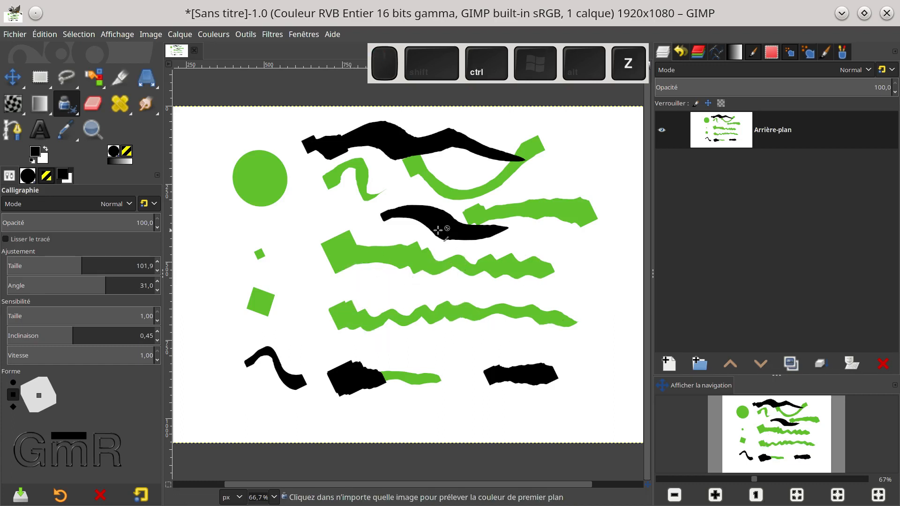
pyautogui.hotkey('ctrl', 'z')
pyautogui.hotkey('ctrl', 'z')
pyautogui.hotkey('ctrl', 'z')
pyautogui.hotkey('ctrl', 'z')
pyautogui.hotkey('ctrl', 'z')
pyautogui.hotkey('ctrl', 'z')
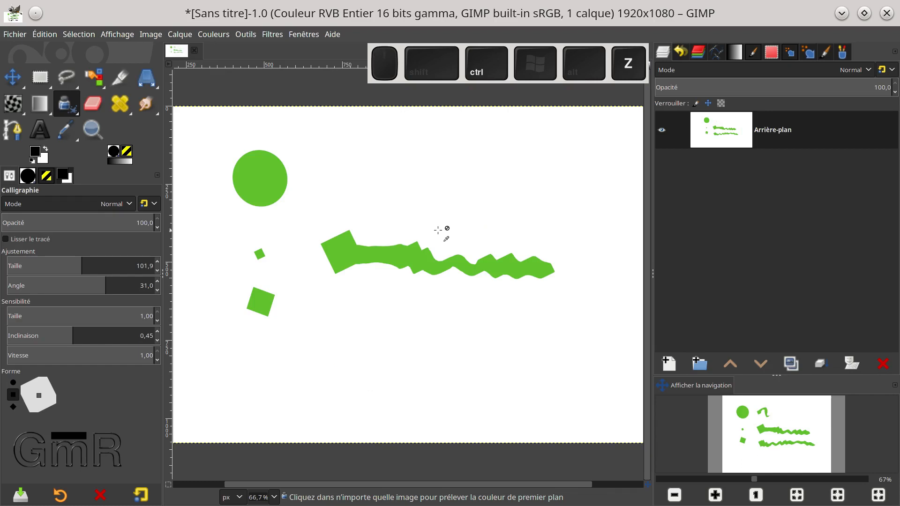
pyautogui.hotkey('ctrl', 'z')
pyautogui.hotkey('ctrl', 'z')
pyautogui.hotkey('ctrl', 'z')
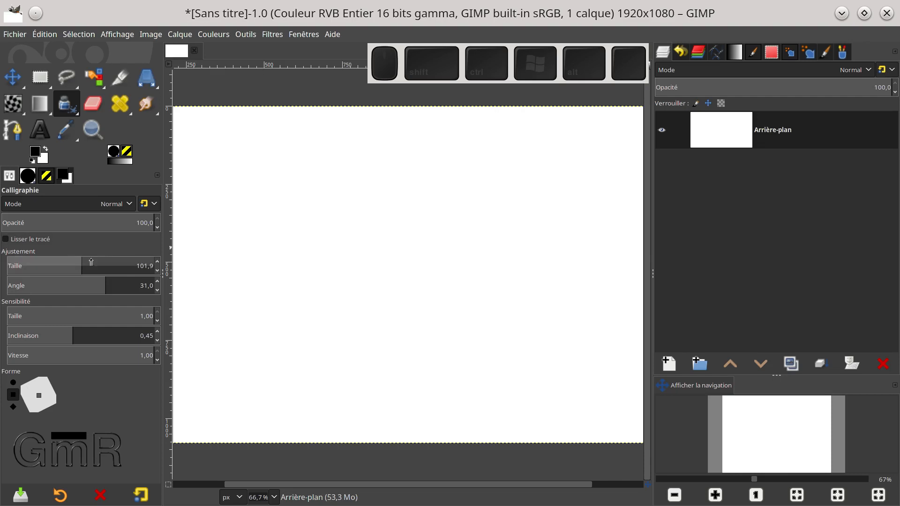
# Step: Stamp a black square at size 172,6 near the canvas's upper-left corner, and paint hairline wavy strokes beside it at size 0,0
pyautogui.moveTo(70, 269); pyautogui.dragTo(133, 269)
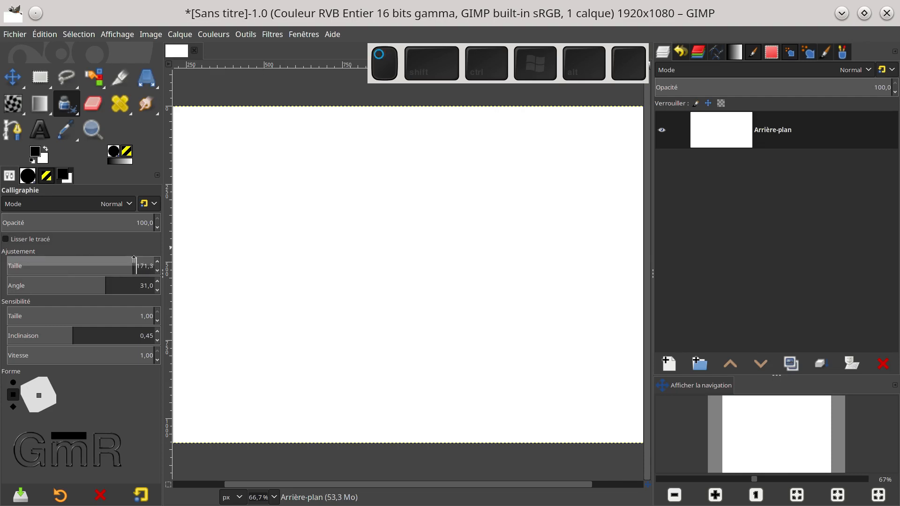
pyautogui.click(243, 176)
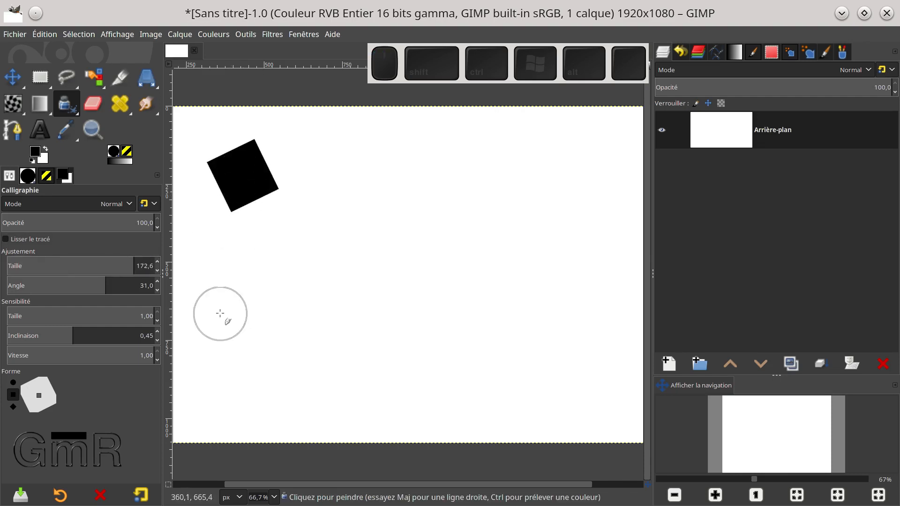
pyautogui.moveTo(17, 267); pyautogui.dragTo(7, 267)
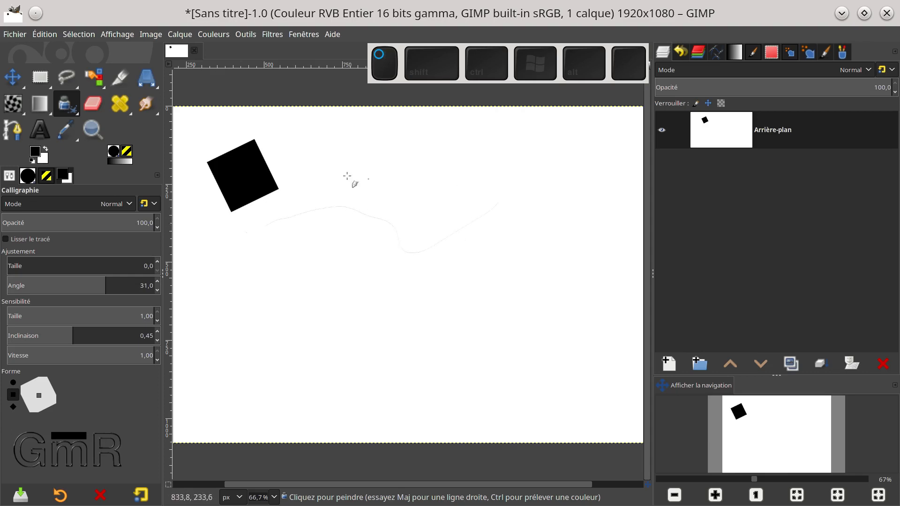
pyautogui.moveTo(303, 241); pyautogui.dragTo(337, 245)
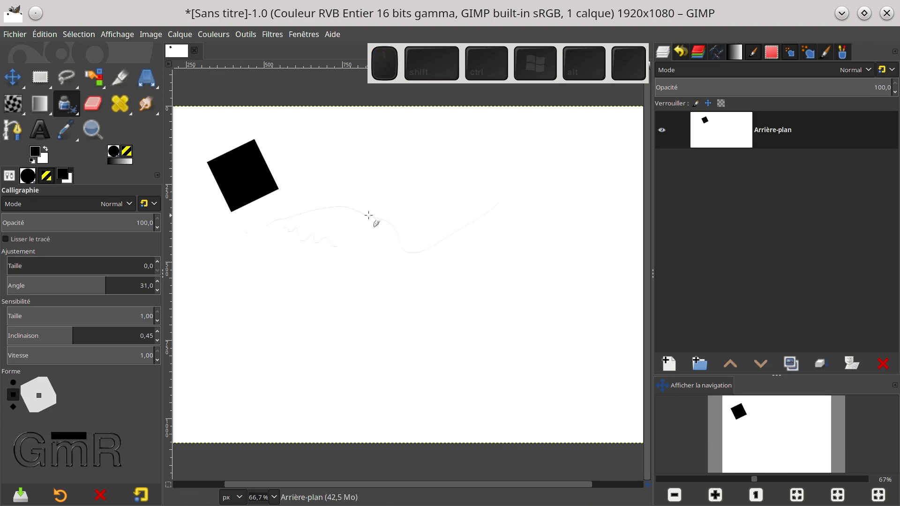
# Step: Set the nib size to 5,7 and paint several thin black strokes over the hairline curves
pyautogui.scroll(4, 368, 215)
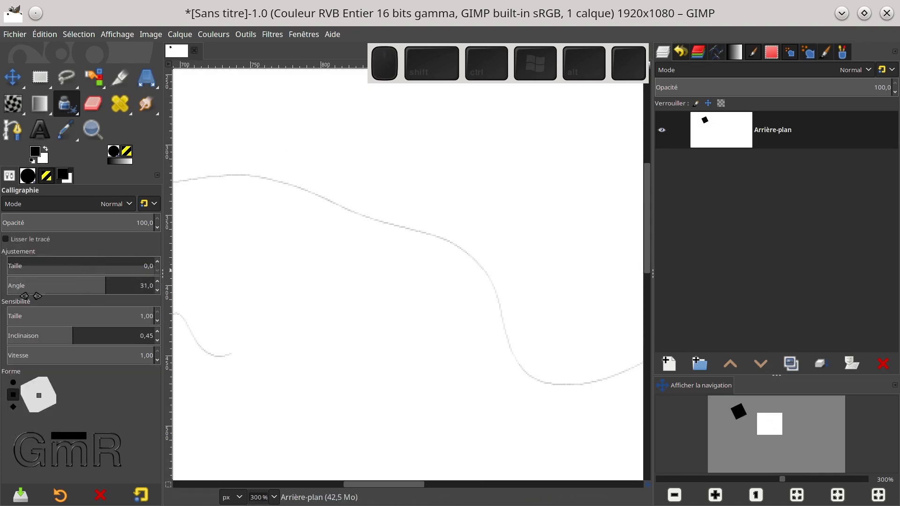
pyautogui.click(10, 266)
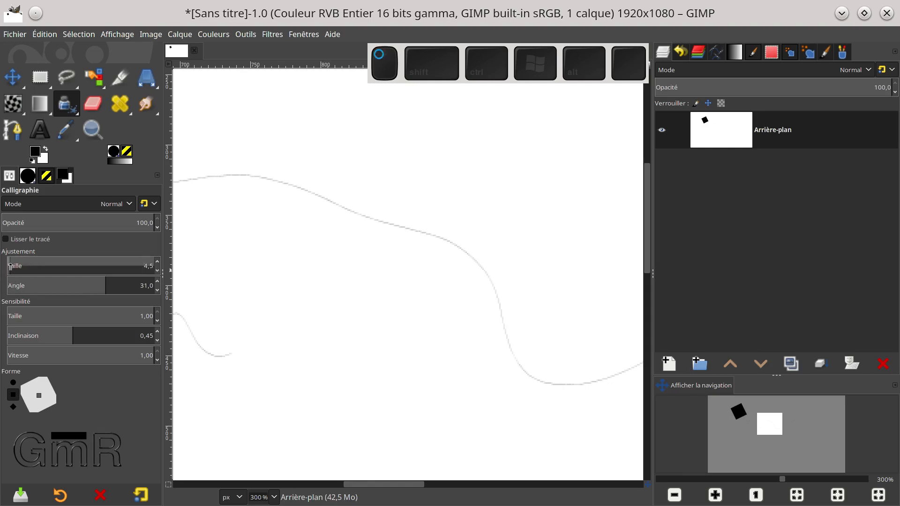
pyautogui.moveTo(11, 266); pyautogui.dragTo(18, 267)
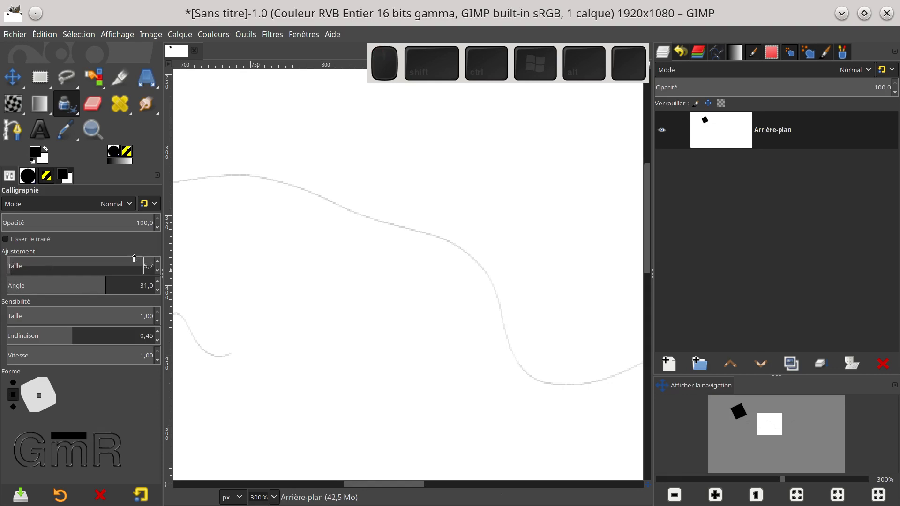
pyautogui.moveTo(353, 306)
pyautogui.mouseDown()
pyautogui.moveTo(393, 255)
pyautogui.moveTo(419, 331)
pyautogui.mouseUp()
pyautogui.moveTo(516, 168)
pyautogui.mouseDown()
pyautogui.moveTo(565, 331)
pyautogui.moveTo(579, 321)
pyautogui.moveTo(557, 322)
pyautogui.mouseUp()
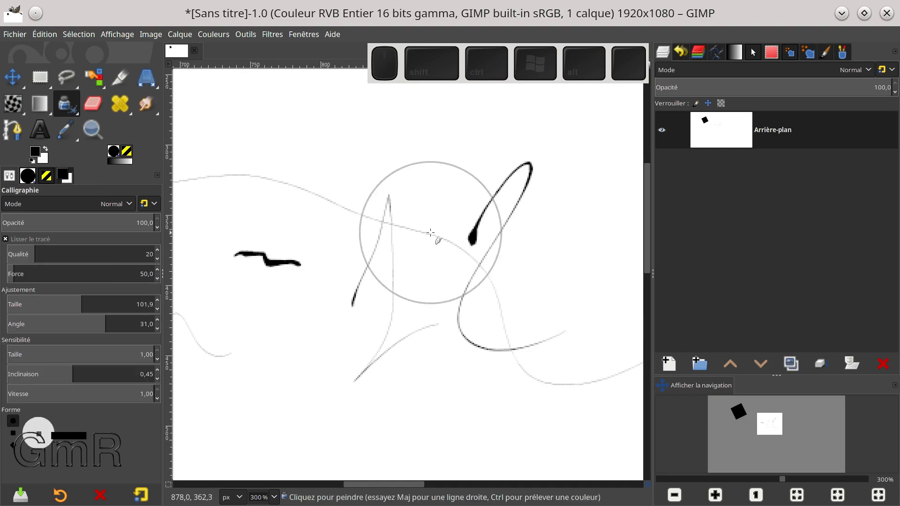
# Step: Set the nib size to 24,8 and paint a looping j-shaped black stroke below the square
pyautogui.scroll(-5, 430, 233)
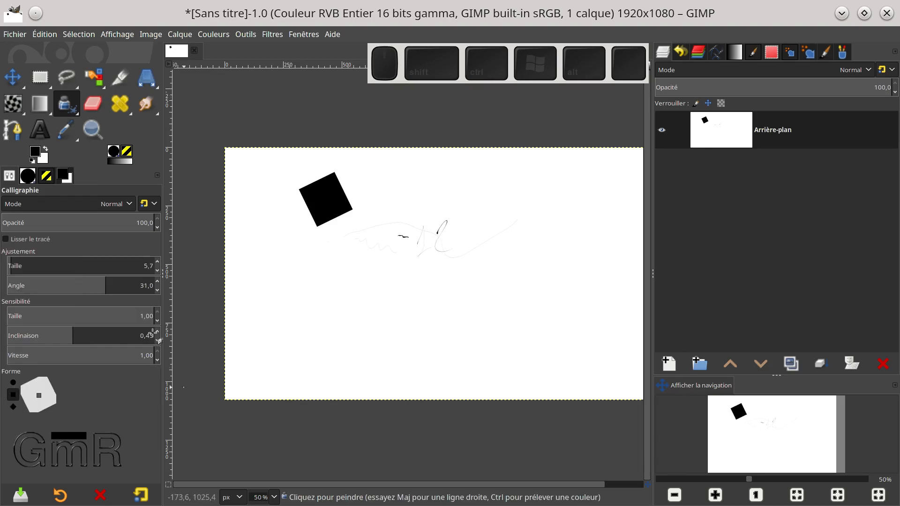
pyautogui.moveTo(29, 261); pyautogui.dragTo(27, 266)
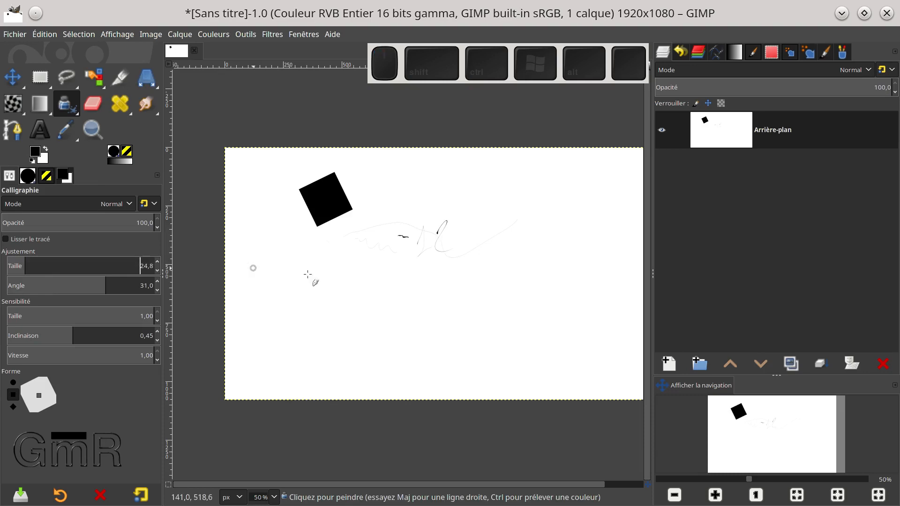
pyautogui.moveTo(364, 278)
pyautogui.mouseDown()
pyautogui.moveTo(345, 323)
pyautogui.moveTo(374, 293)
pyautogui.mouseUp()
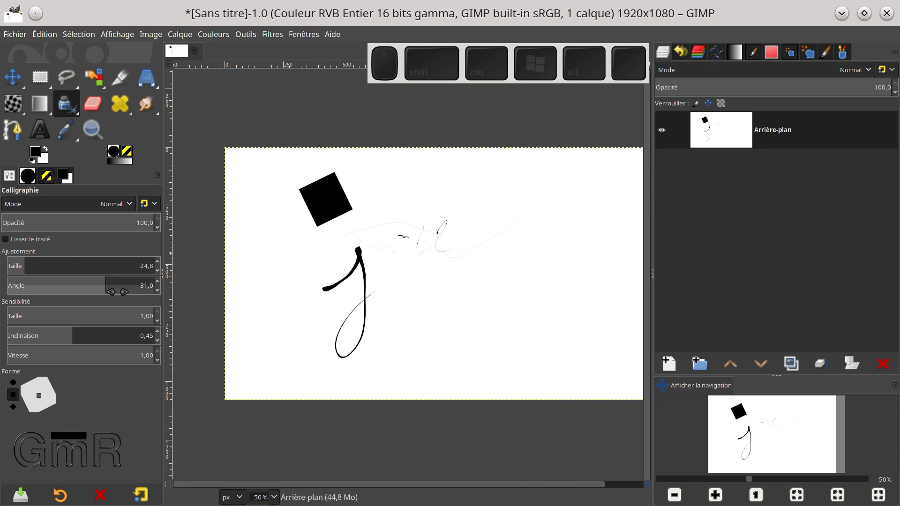
# Step: Set the nib angle to -25,2 and paint a wavy black stroke beside the j-shaped one
pyautogui.moveTo(107, 287); pyautogui.dragTo(60, 287)
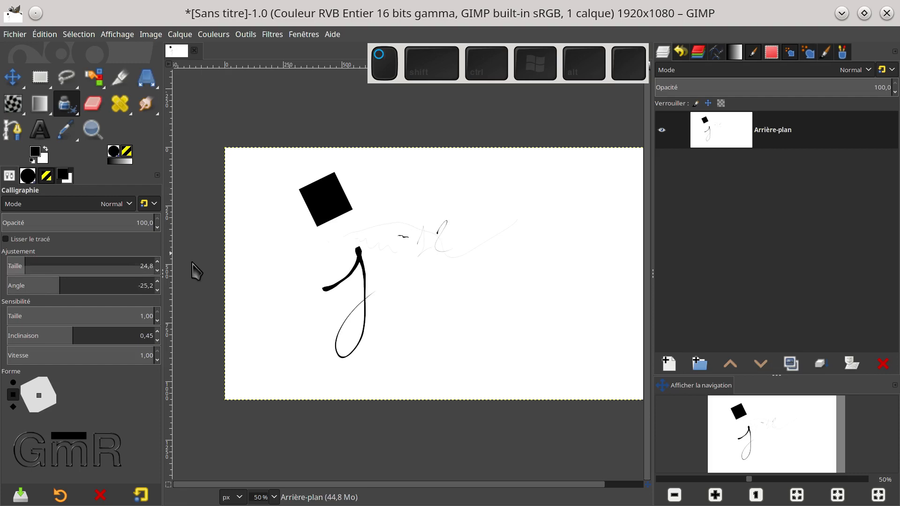
pyautogui.moveTo(409, 281)
pyautogui.mouseDown()
pyautogui.moveTo(463, 269)
pyautogui.moveTo(467, 302)
pyautogui.moveTo(542, 247)
pyautogui.mouseUp()
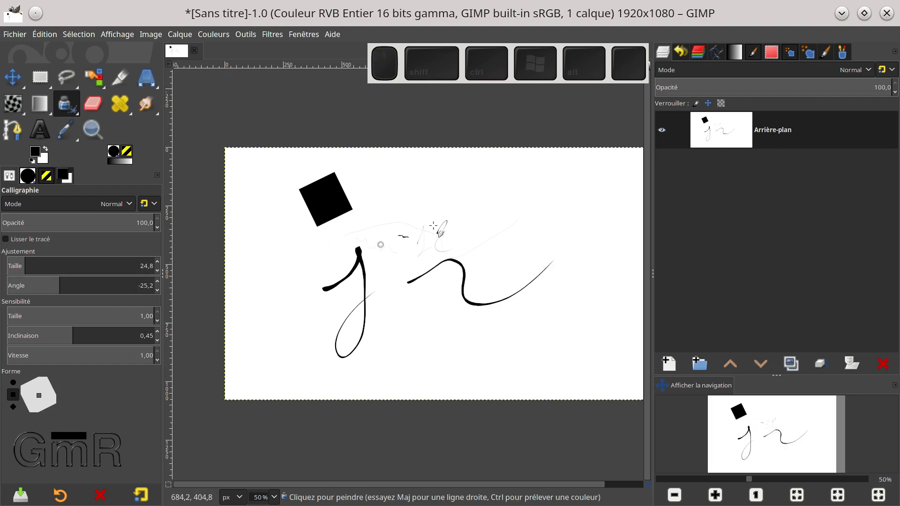
# Step: Paint a short wavy stroke and a long horizontal stroke in the canvas's upper right, then run a straight diagonal line down from its end
pyautogui.moveTo(461, 220)
pyautogui.mouseDown()
pyautogui.moveTo(481, 213)
pyautogui.moveTo(512, 240)
pyautogui.moveTo(542, 229)
pyautogui.mouseUp()
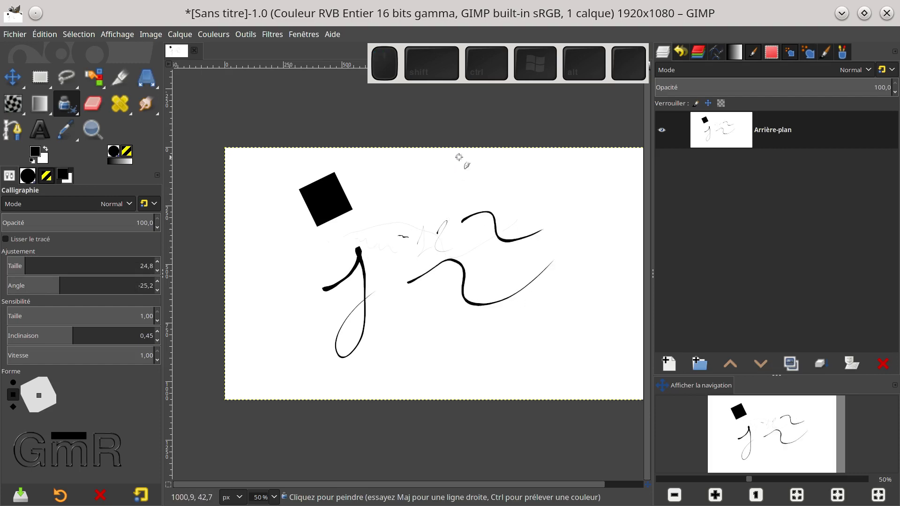
pyautogui.moveTo(415, 192); pyautogui.dragTo(567, 194)
pyautogui.press('shift')
pyautogui.keyDown('shift'); pyautogui.click(398, 334); pyautogui.keyUp('shift')
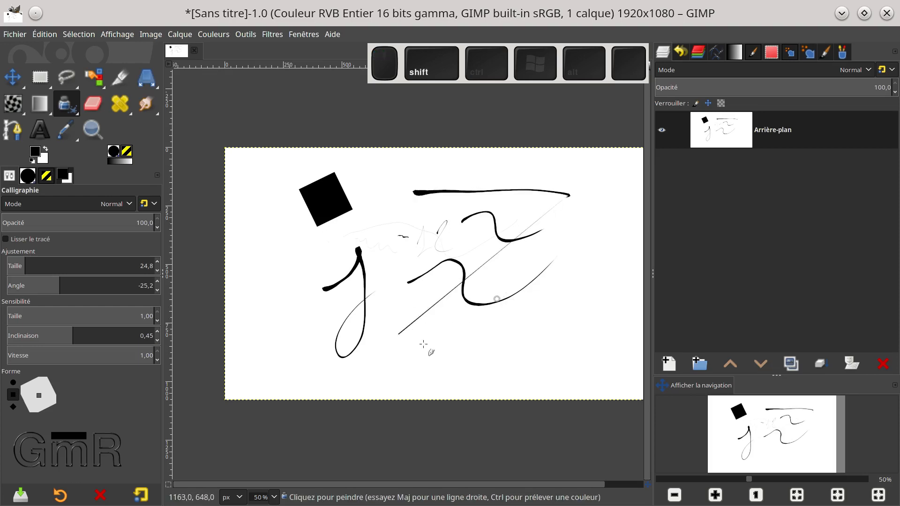
# Step: Paint two long curved strokes near the canvas's lower edge, and a horizontal stroke above them extended by two straight connected segments
pyautogui.moveTo(386, 360)
pyautogui.mouseDown()
pyautogui.moveTo(444, 337)
pyautogui.moveTo(541, 330)
pyautogui.mouseUp()
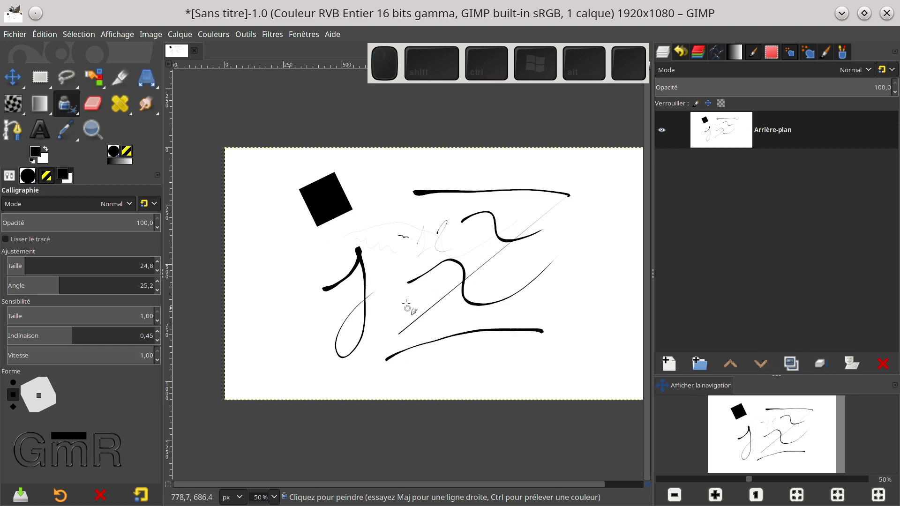
pyautogui.moveTo(407, 304); pyautogui.dragTo(480, 303)
pyautogui.press('shift')
pyautogui.keyDown('shift'); pyautogui.click(532, 301); pyautogui.keyUp('shift')
pyautogui.keyDown('shift'); pyautogui.click(588, 263); pyautogui.keyUp('shift')
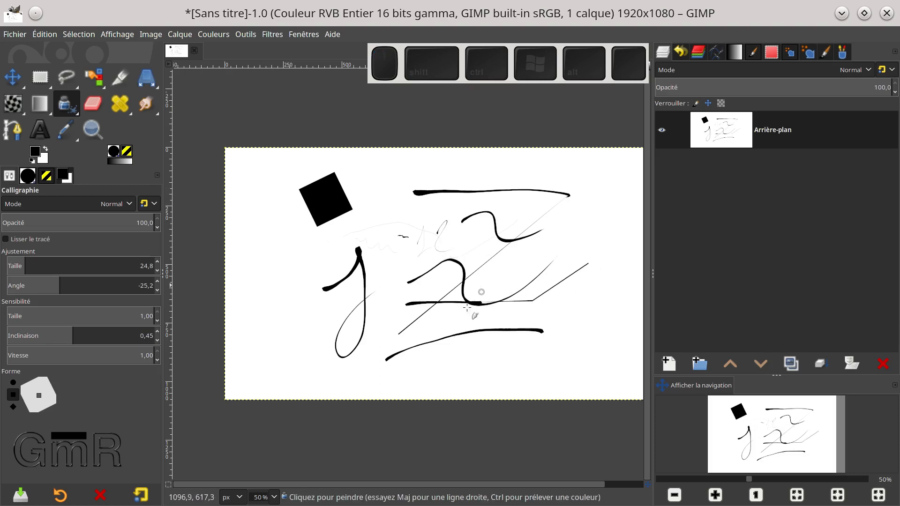
pyautogui.moveTo(552, 350); pyautogui.dragTo(413, 375)
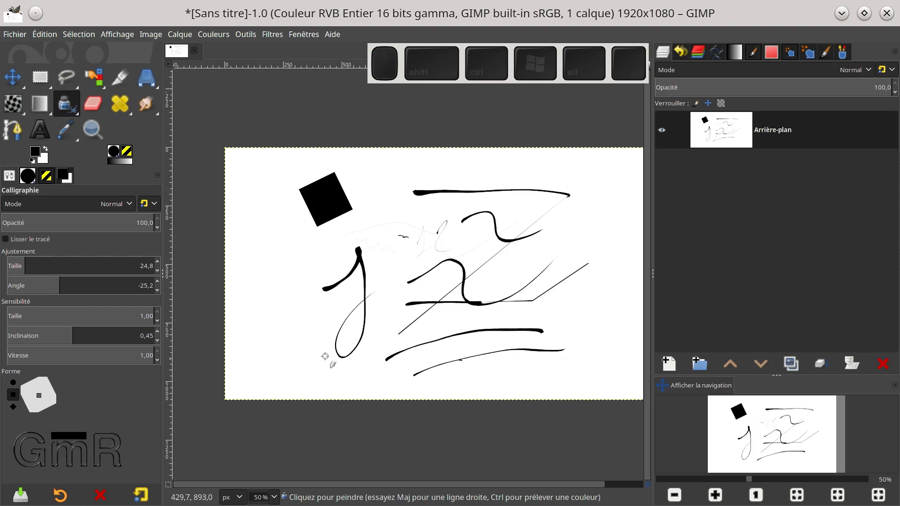
# Step: Switch the nib shape to diamond and paint three curling test strokes around the j-shaped stroke
pyautogui.click(13, 407)
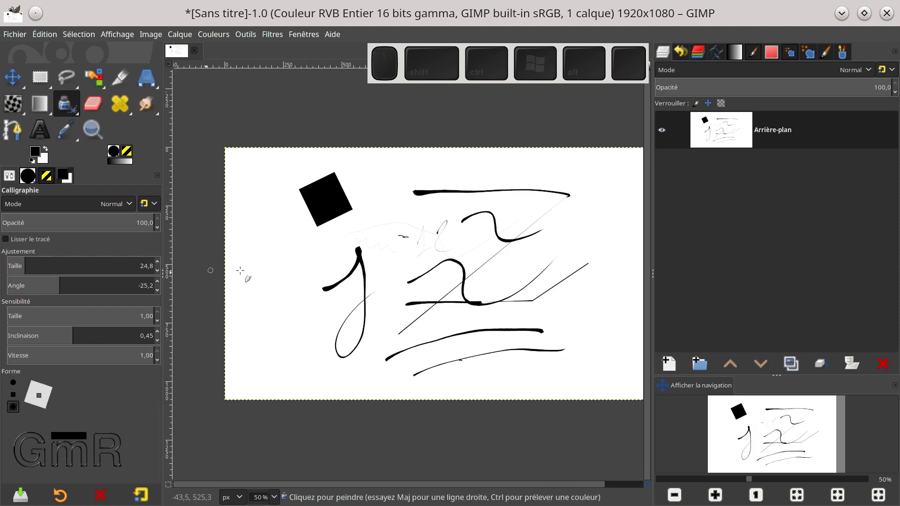
pyautogui.moveTo(287, 253); pyautogui.dragTo(297, 326)
pyautogui.moveTo(325, 238)
pyautogui.mouseDown()
pyautogui.moveTo(358, 247)
pyautogui.moveTo(401, 236)
pyautogui.mouseUp()
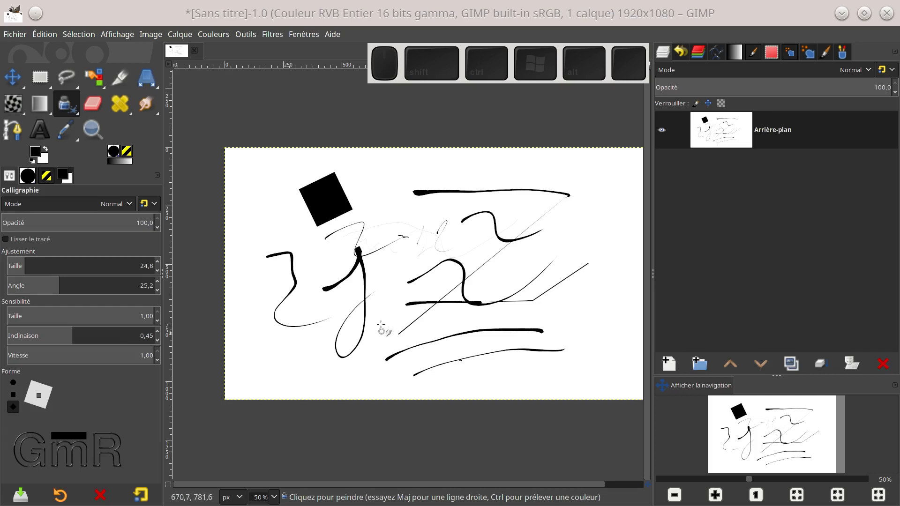
pyautogui.moveTo(381, 217)
pyautogui.mouseDown()
pyautogui.moveTo(417, 187)
pyautogui.moveTo(458, 225)
pyautogui.mouseUp()
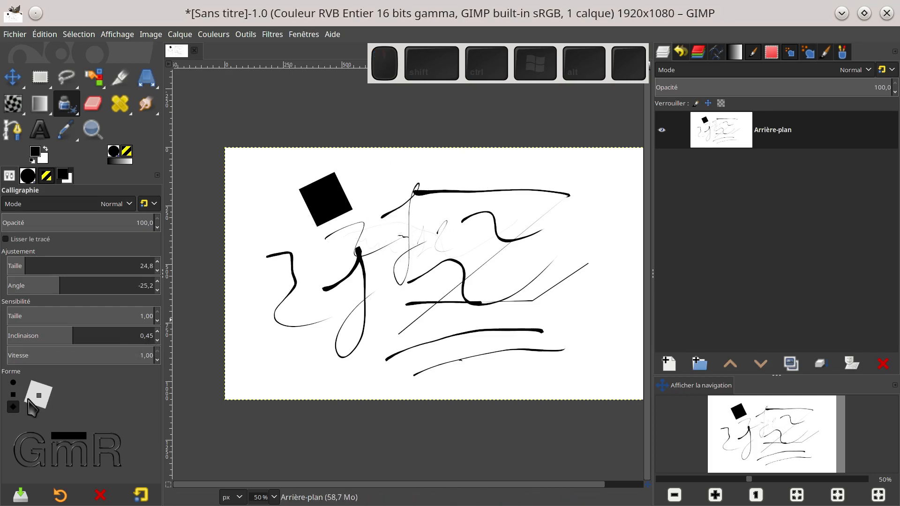
# Step: Switch the nib shape to square, set the angle to 65,4, and paint a looping stroke at the canvas's lower left
pyautogui.click(12, 391)
pyautogui.moveTo(80, 284); pyautogui.dragTo(135, 281)
pyautogui.moveTo(261, 357)
pyautogui.mouseDown()
pyautogui.moveTo(298, 330)
pyautogui.moveTo(301, 373)
pyautogui.moveTo(337, 357)
pyautogui.mouseUp()
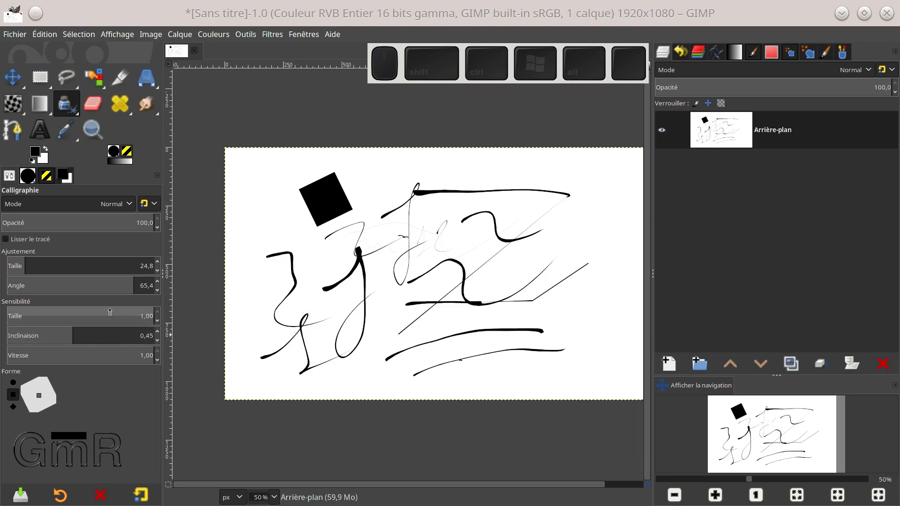
# Step: Set the size sensitivity to 0,35 and undo every stroke back to the blank canvas
pyautogui.click(58, 311)
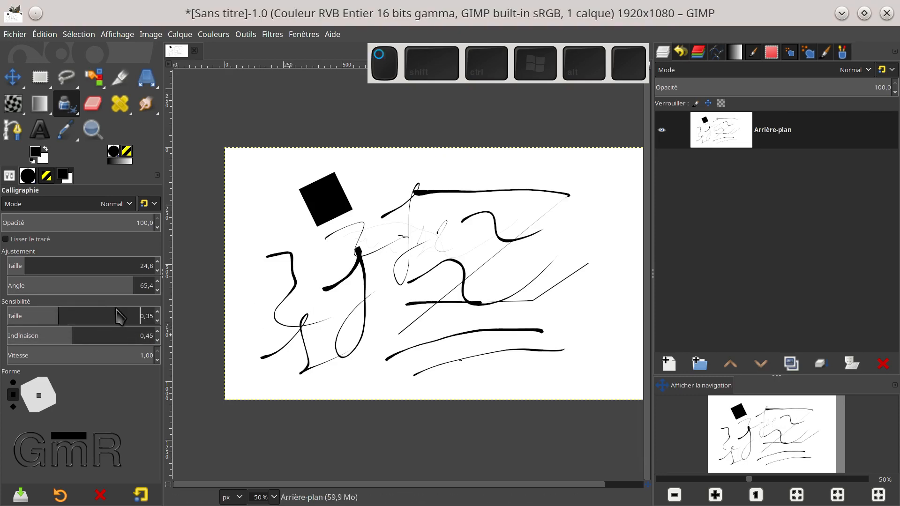
pyautogui.click(99, 319)
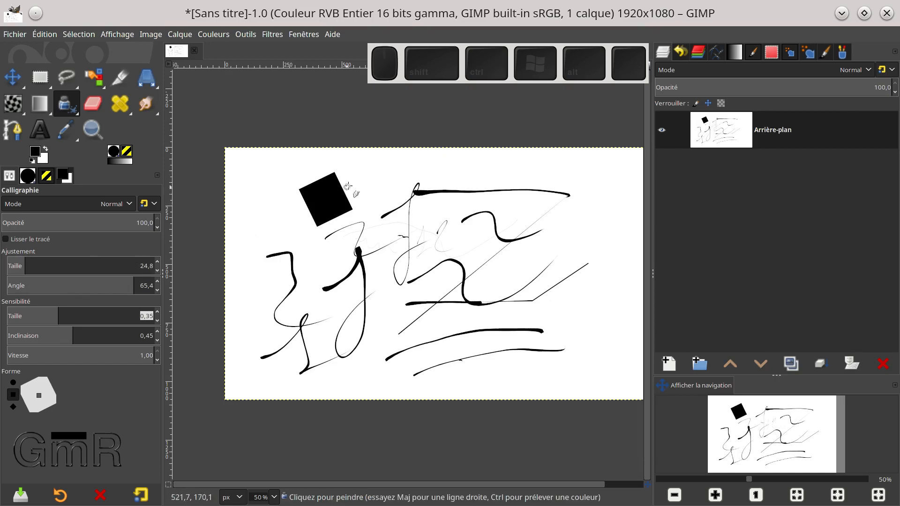
pyautogui.hotkey('ctrl', 'z')
pyautogui.hotkey('ctrl', 'z')
pyautogui.hotkey('ctrl', 'z')
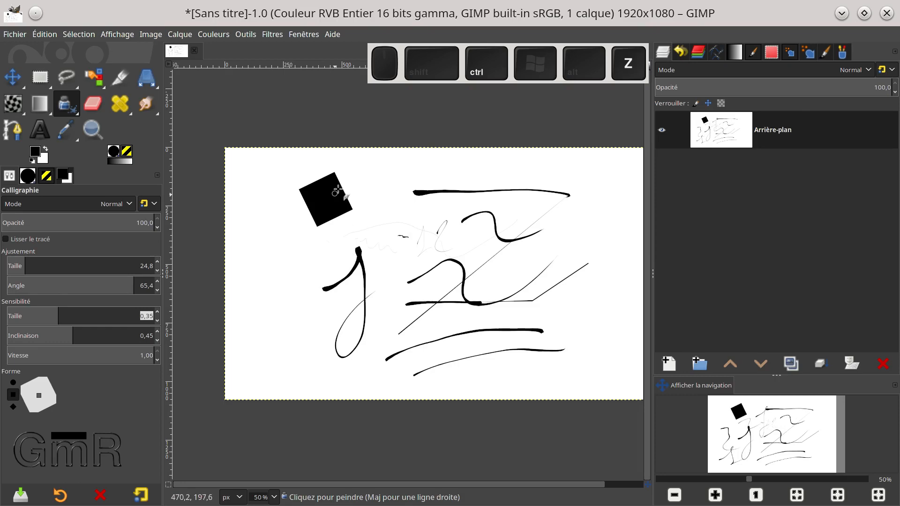
pyautogui.hotkey('ctrl', 'z')
pyautogui.hotkey('ctrl', 'z')
pyautogui.hotkey('ctrl', 'z')
pyautogui.hotkey('ctrl', 'z')
pyautogui.hotkey('ctrl', 'z')
pyautogui.hotkey('ctrl', 'z')
pyautogui.hotkey('ctrl', 'z')
pyautogui.hotkey('ctrl', 'z')
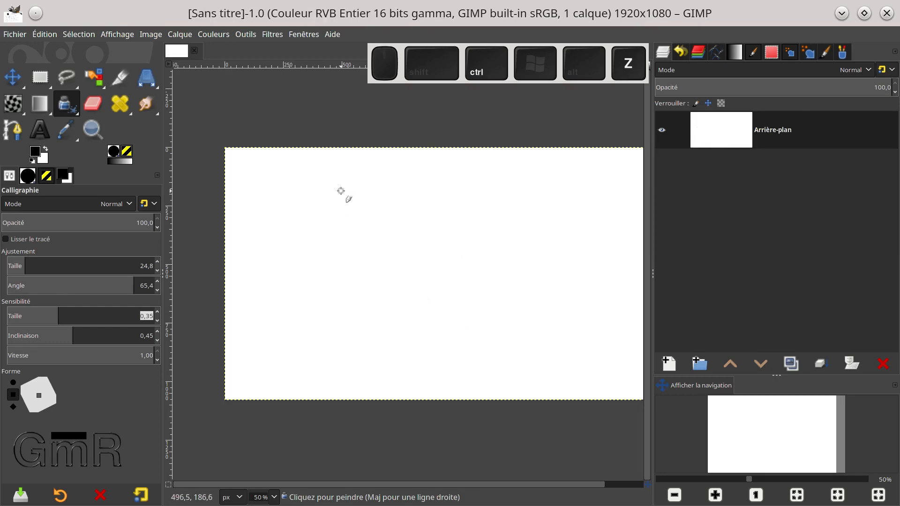
# Step: Add a 1920 x 1080 px layer named Calque, filled with transparency
pyautogui.click(674, 362)
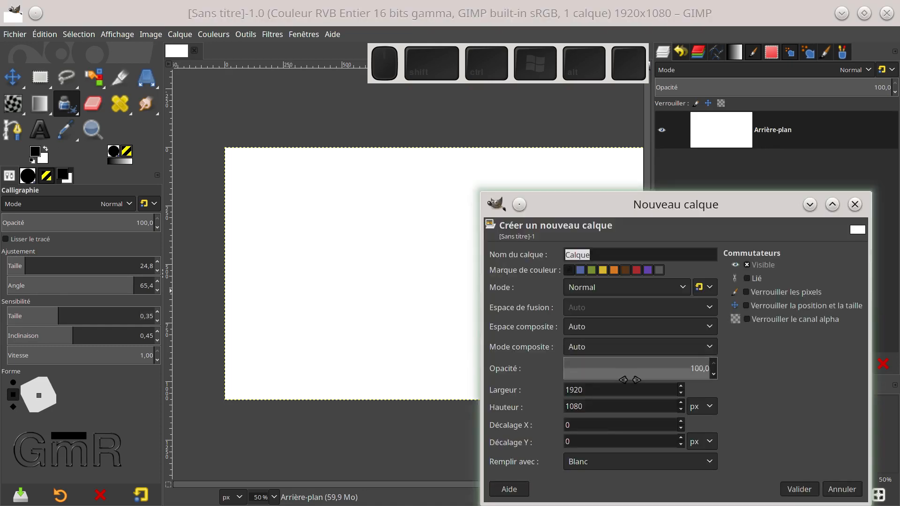
pyautogui.click(707, 462)
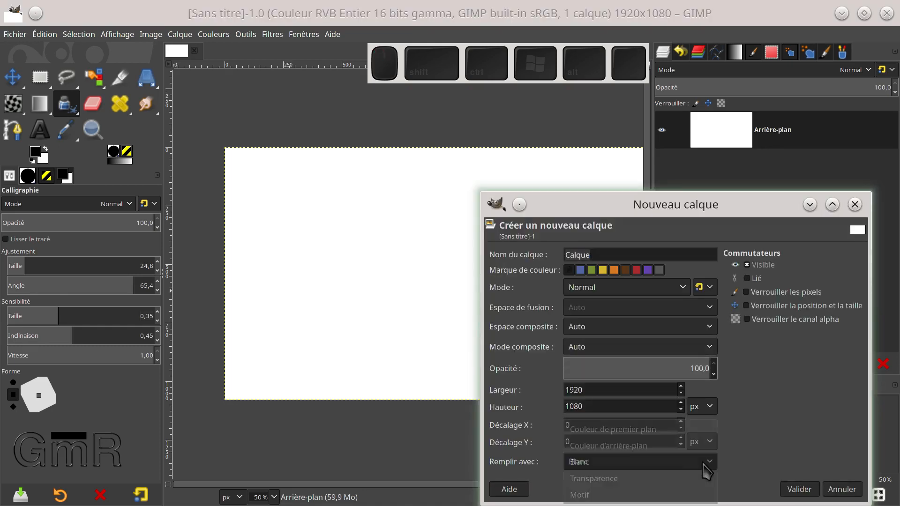
pyautogui.click(630, 462)
pyautogui.click(627, 482)
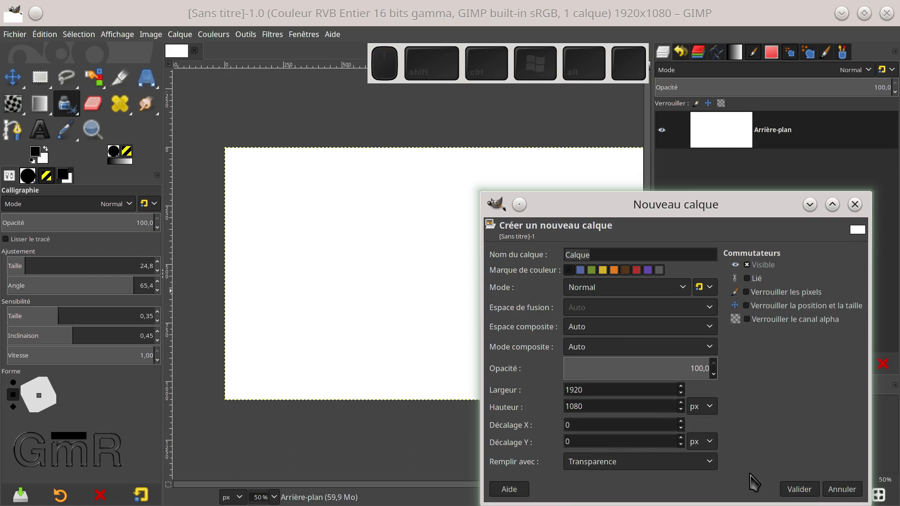
pyautogui.click(799, 489)
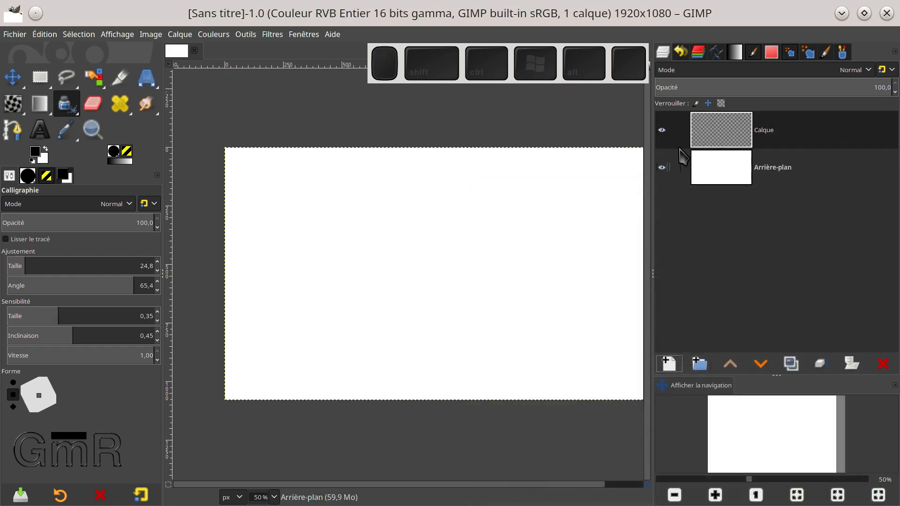
# Step: Lock the pixels and the position of the Arrière-plan layer, and make the Calque layer active
pyautogui.click(727, 172)
pyautogui.click(707, 103)
pyautogui.click(695, 103)
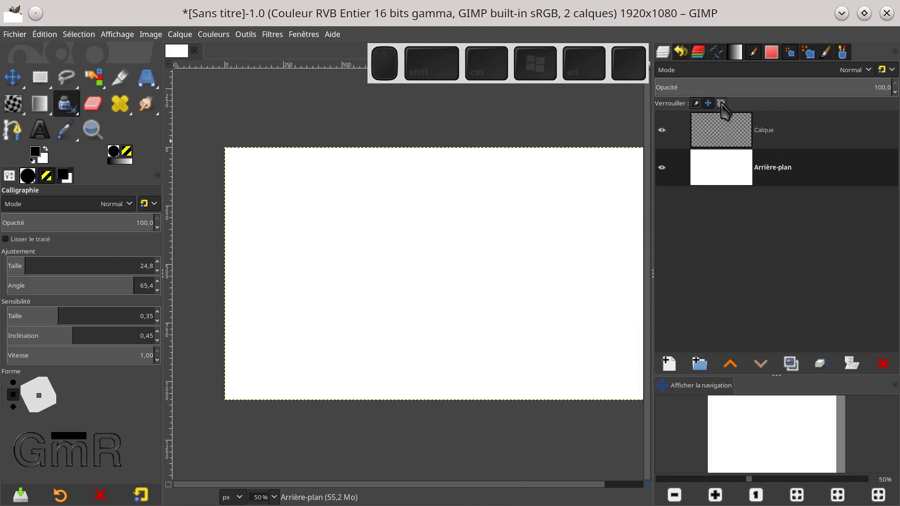
pyautogui.click(734, 131)
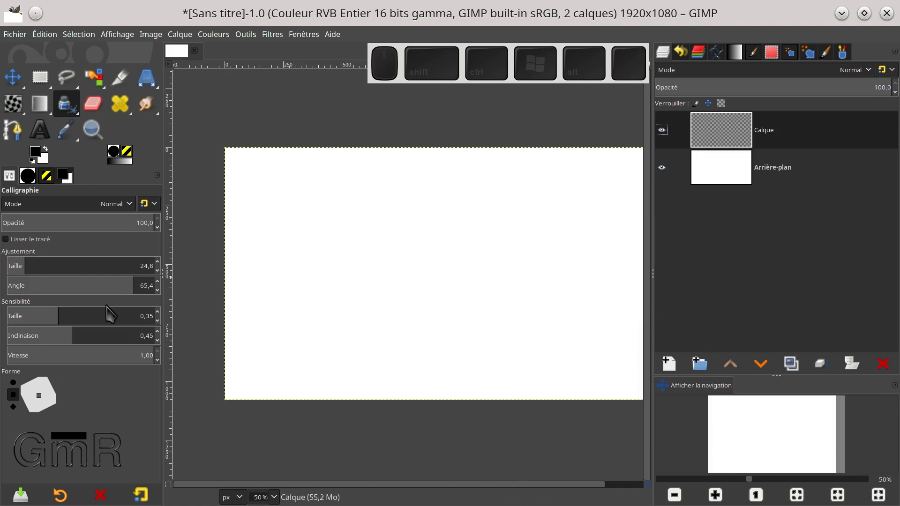
# Step: Set the size sensitivity to 0,01 and paint several thin wavy strokes across the upper and middle canvas
pyautogui.moveTo(27, 317); pyautogui.dragTo(7, 317)
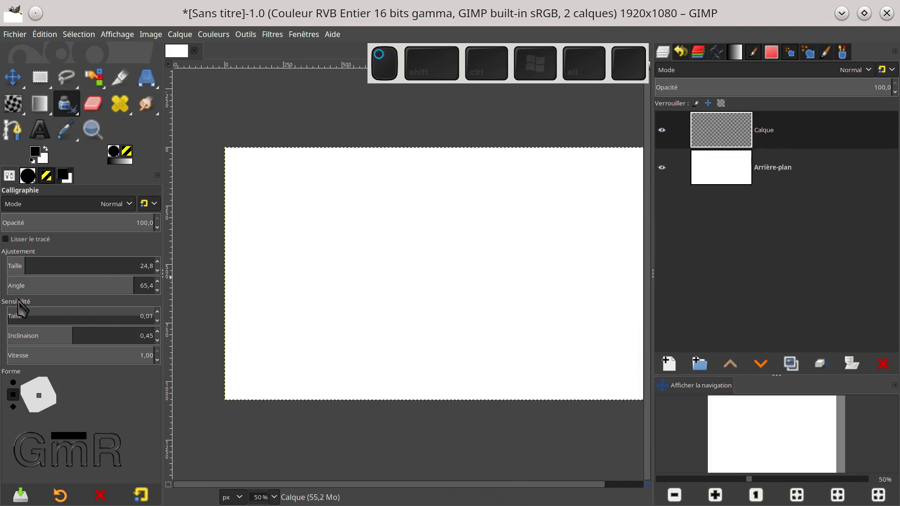
pyautogui.moveTo(306, 218); pyautogui.dragTo(519, 216)
pyautogui.moveTo(588, 215)
pyautogui.mouseDown()
pyautogui.moveTo(499, 255)
pyautogui.moveTo(333, 281)
pyautogui.moveTo(334, 240)
pyautogui.moveTo(510, 239)
pyautogui.moveTo(515, 227)
pyautogui.mouseUp()
pyautogui.moveTo(410, 284)
pyautogui.mouseDown()
pyautogui.moveTo(477, 284)
pyautogui.moveTo(555, 304)
pyautogui.moveTo(583, 299)
pyautogui.mouseUp()
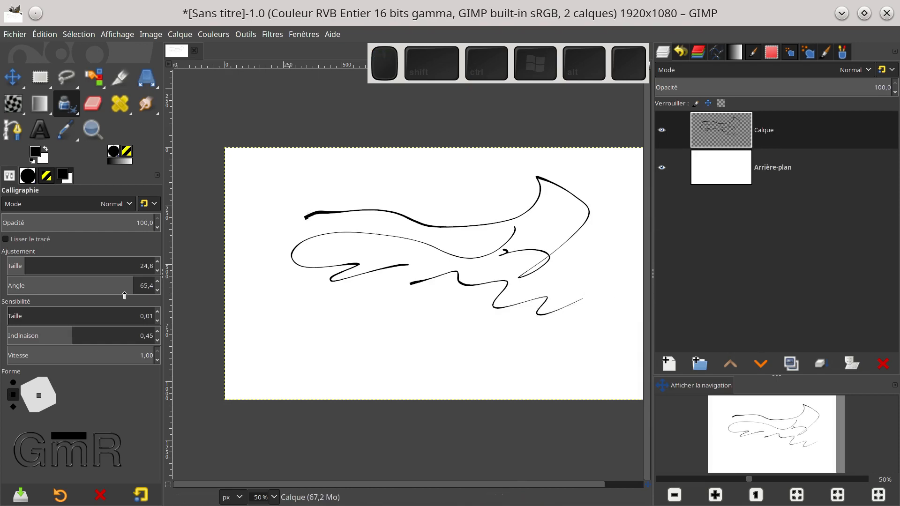
# Step: Set the size sensitivity to 1,00 and paint two wavy strokes near the lower edge plus a looping one near the top
pyautogui.moveTo(70, 311); pyautogui.dragTo(154, 311)
pyautogui.moveTo(273, 328)
pyautogui.mouseDown()
pyautogui.moveTo(424, 345)
pyautogui.moveTo(475, 323)
pyautogui.moveTo(501, 341)
pyautogui.mouseUp()
pyautogui.moveTo(552, 331); pyautogui.dragTo(589, 252)
pyautogui.moveTo(408, 165)
pyautogui.mouseDown()
pyautogui.moveTo(405, 191)
pyautogui.moveTo(434, 196)
pyautogui.moveTo(421, 182)
pyautogui.mouseUp()
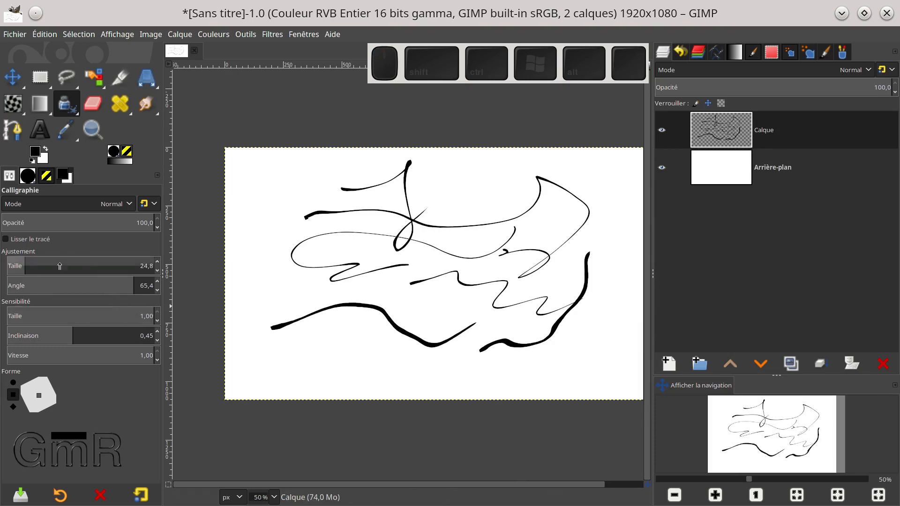
# Step: Set the nib size to 64,3 and paint looping strokes along the lower canvas, one at size sensitivity 1,00 and the rest at 0,00
pyautogui.click(35, 268)
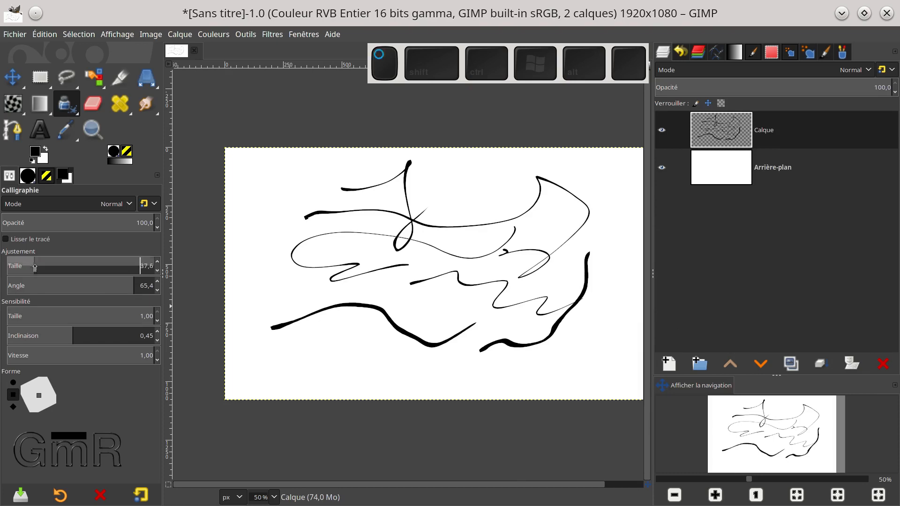
pyautogui.moveTo(283, 355)
pyautogui.mouseDown()
pyautogui.moveTo(326, 325)
pyautogui.moveTo(365, 344)
pyautogui.moveTo(342, 370)
pyautogui.moveTo(399, 319)
pyautogui.mouseUp()
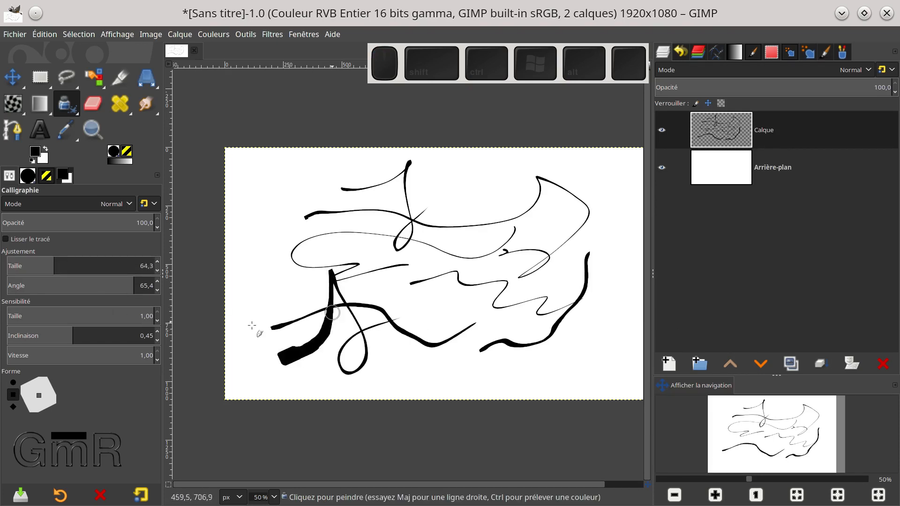
pyautogui.moveTo(76, 318); pyautogui.dragTo(1, 324)
pyautogui.moveTo(409, 362)
pyautogui.mouseDown()
pyautogui.moveTo(439, 301)
pyautogui.moveTo(460, 368)
pyautogui.moveTo(446, 363)
pyautogui.moveTo(533, 341)
pyautogui.moveTo(539, 369)
pyautogui.moveTo(583, 305)
pyautogui.moveTo(577, 297)
pyautogui.moveTo(618, 341)
pyautogui.mouseUp()
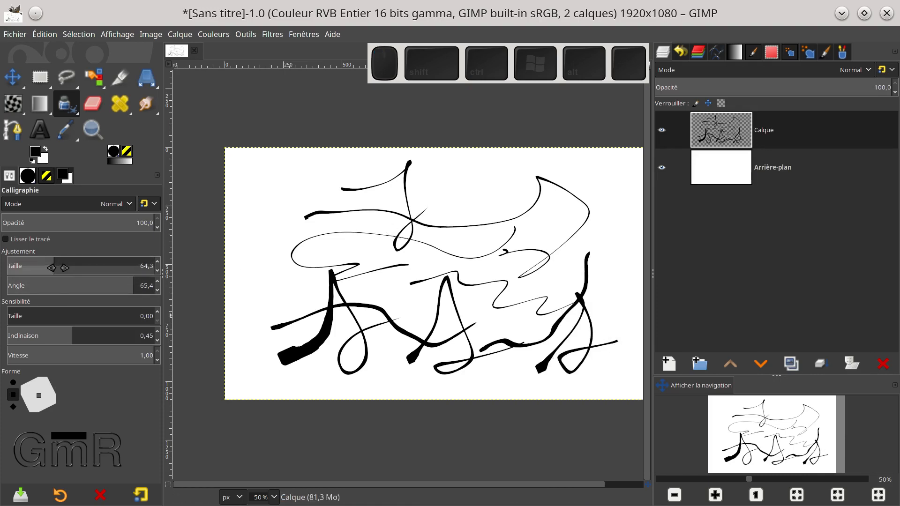
# Step: Set the nib angle to -56,5 and the size sensitivity to 0,98, and paint a looping j-shaped stroke in the canvas's upper-left corner
pyautogui.click(32, 281)
pyautogui.click(32, 266)
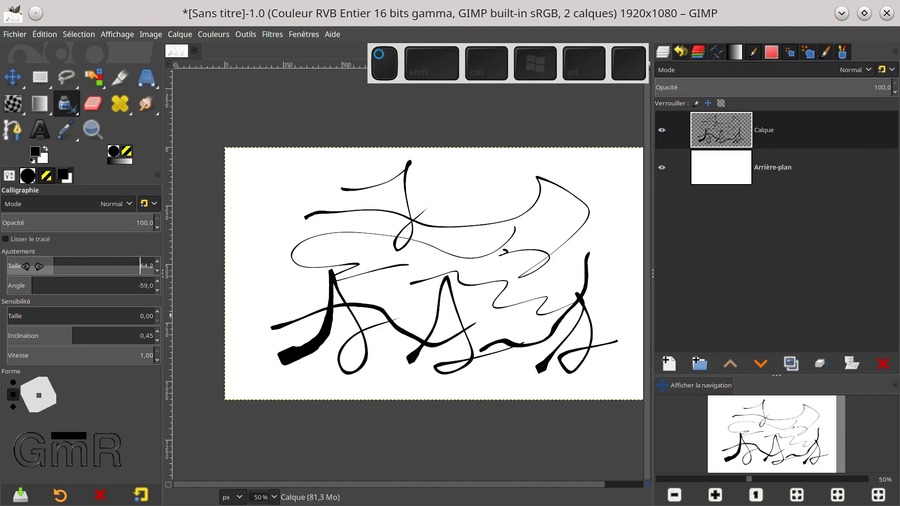
pyautogui.moveTo(41, 289); pyautogui.dragTo(43, 289)
pyautogui.click(29, 317)
pyautogui.click(82, 318)
pyautogui.moveTo(83, 318); pyautogui.dragTo(147, 315)
pyautogui.moveTo(276, 199)
pyautogui.mouseDown()
pyautogui.moveTo(306, 168)
pyautogui.moveTo(299, 269)
pyautogui.moveTo(305, 220)
pyautogui.mouseUp()
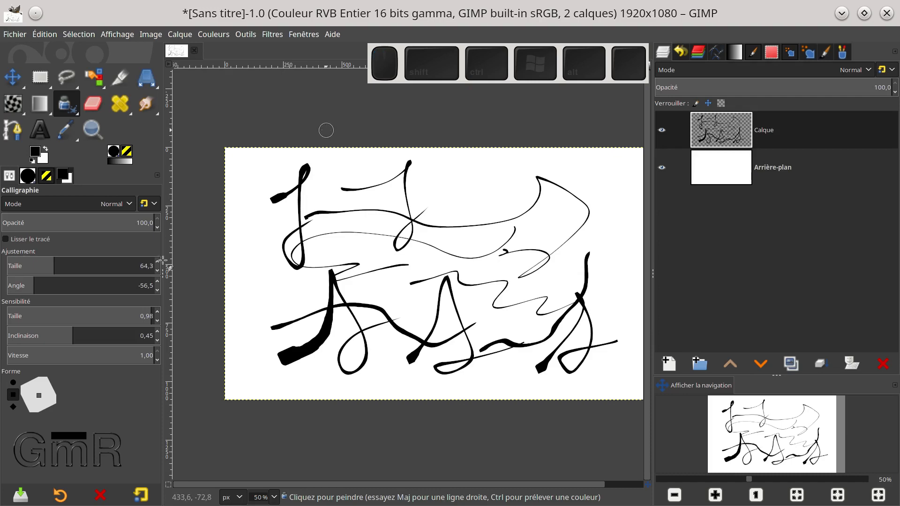
# Step: Paint another j-shaped stroke near the canvas's upper middle at size sensitivity 0,39, and set the tilt sensitivity to 0,82
pyautogui.moveTo(72, 316); pyautogui.dragTo(64, 316)
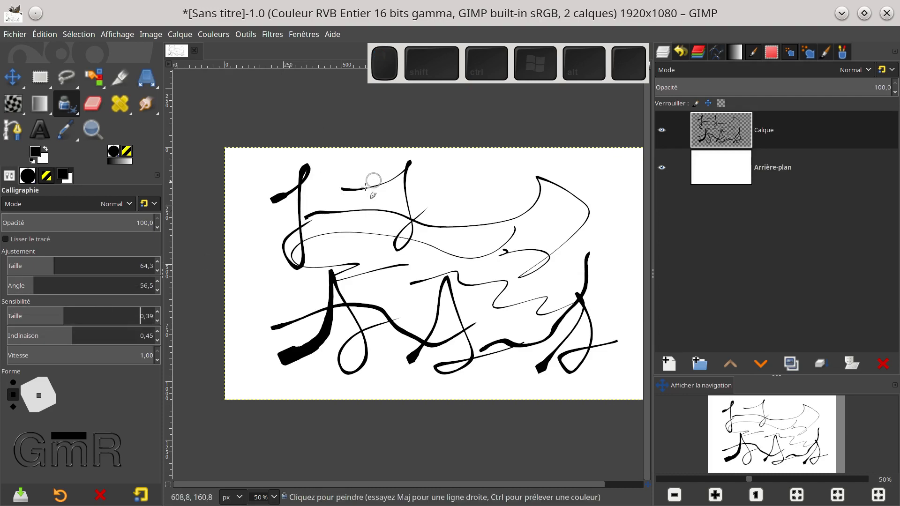
pyautogui.moveTo(436, 196)
pyautogui.mouseDown()
pyautogui.moveTo(467, 160)
pyautogui.moveTo(456, 227)
pyautogui.moveTo(481, 210)
pyautogui.mouseUp()
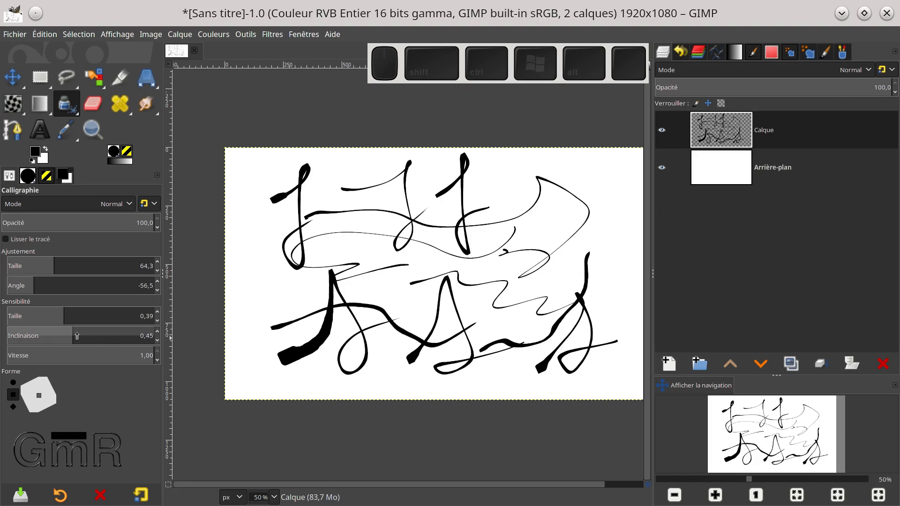
pyautogui.moveTo(73, 337); pyautogui.dragTo(128, 323)
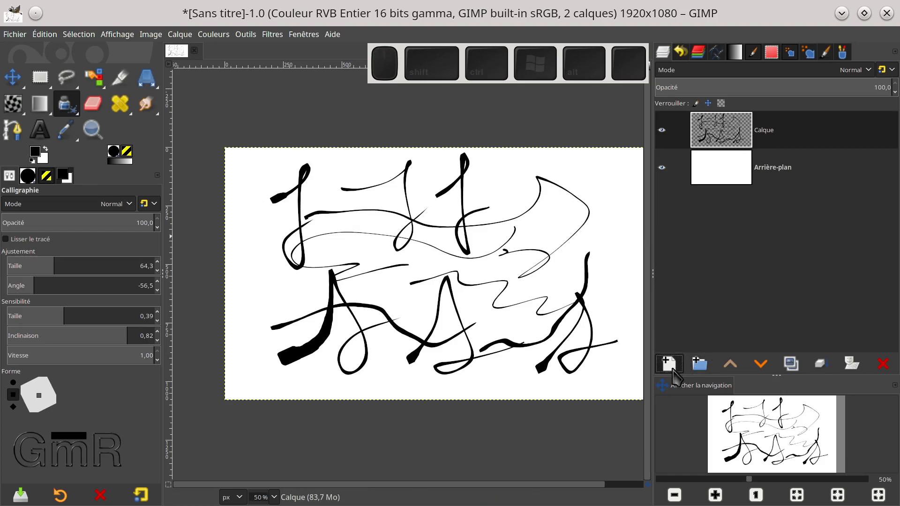
# Step: Add another transparent 1920 x 1080 px layer above Calque and hide the Calque layer
pyautogui.hotkey('shift', 'ctrl', 'n')
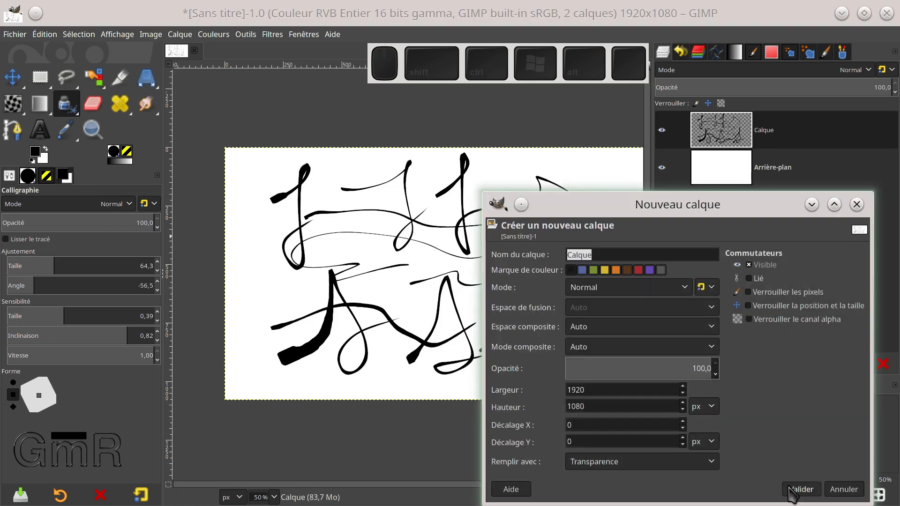
pyautogui.press('Return')
pyautogui.click(661, 167)
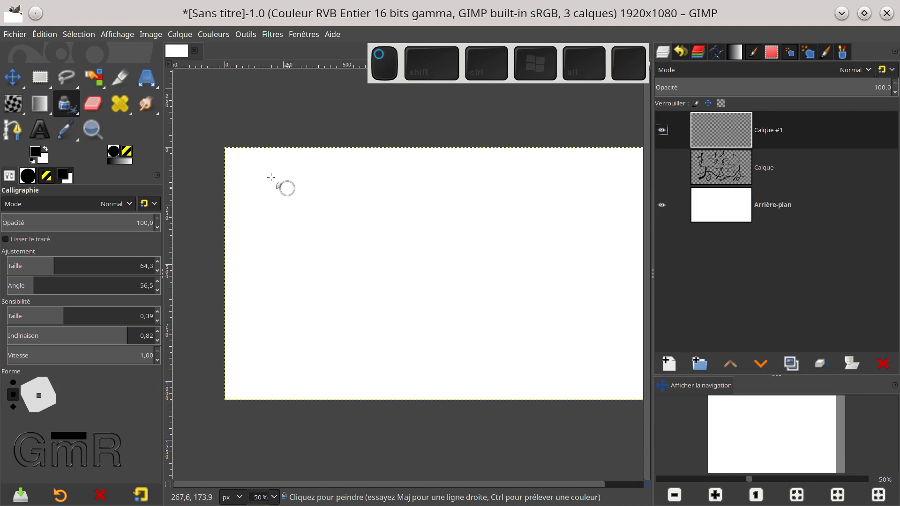
# Step: Paint a dot, a long horizontal stroke below it and several looping, overlapping strokes across the middle of the new layer
pyautogui.click(285, 182)
pyautogui.moveTo(316, 201); pyautogui.dragTo(540, 192)
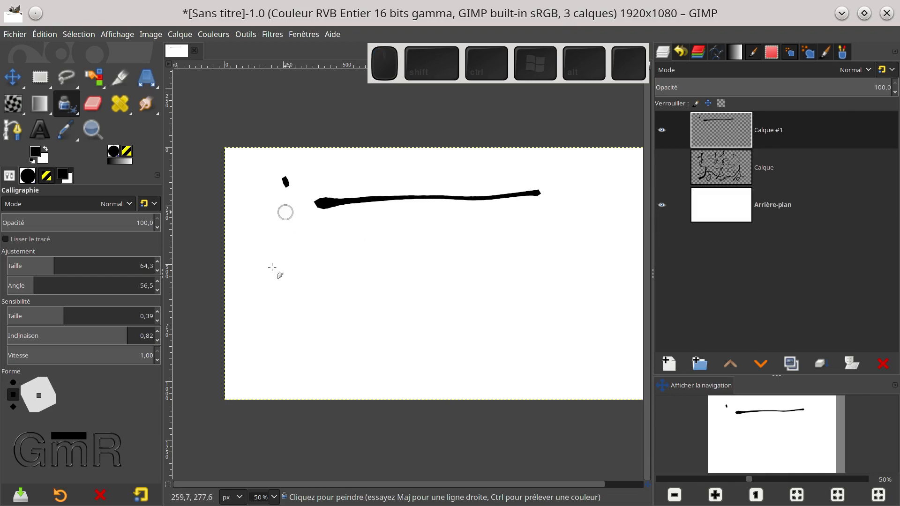
pyautogui.moveTo(315, 268)
pyautogui.mouseDown()
pyautogui.moveTo(346, 278)
pyautogui.moveTo(454, 256)
pyautogui.moveTo(614, 278)
pyautogui.mouseUp()
pyautogui.moveTo(413, 323)
pyautogui.mouseDown()
pyautogui.moveTo(420, 283)
pyautogui.moveTo(536, 341)
pyautogui.mouseUp()
pyautogui.moveTo(385, 317)
pyautogui.mouseDown()
pyautogui.moveTo(428, 244)
pyautogui.moveTo(324, 278)
pyautogui.moveTo(421, 299)
pyautogui.moveTo(494, 246)
pyautogui.moveTo(445, 345)
pyautogui.moveTo(415, 242)
pyautogui.moveTo(471, 163)
pyautogui.moveTo(475, 215)
pyautogui.moveTo(461, 296)
pyautogui.moveTo(458, 239)
pyautogui.moveTo(496, 275)
pyautogui.moveTo(510, 322)
pyautogui.moveTo(441, 309)
pyautogui.moveTo(487, 270)
pyautogui.mouseUp()
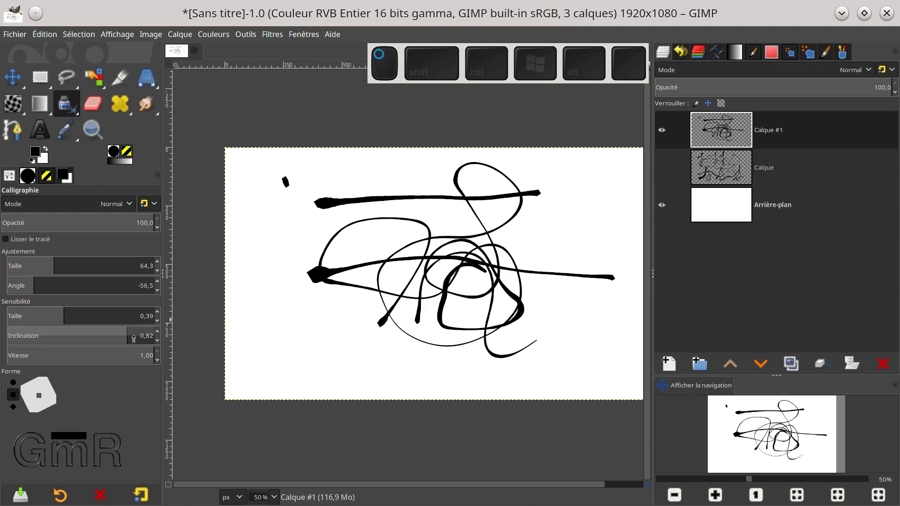
# Step: Set the tilt sensitivity to 1,00 and paint a long wavy stroke along the canvas's lower edge that rises towards its right side
pyautogui.moveTo(134, 339); pyautogui.dragTo(158, 335)
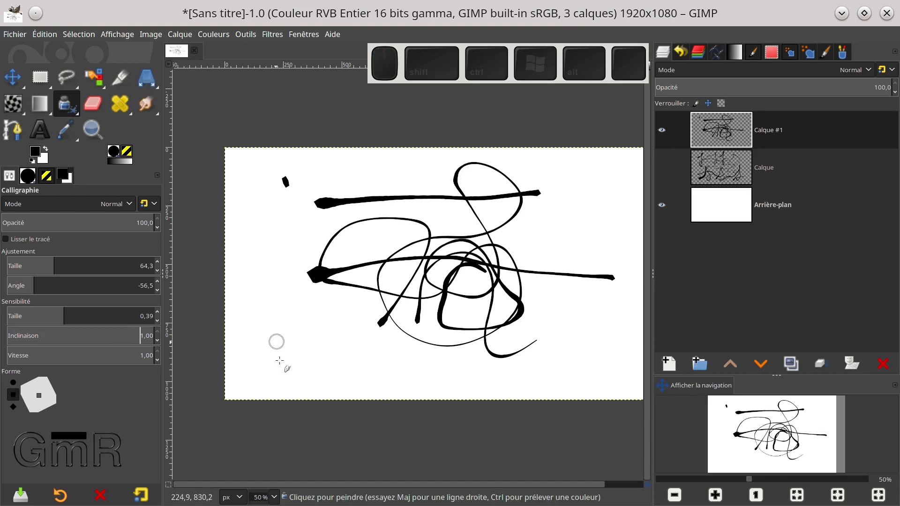
pyautogui.moveTo(277, 345); pyautogui.dragTo(389, 370)
pyautogui.moveTo(538, 341)
pyautogui.mouseDown()
pyautogui.moveTo(607, 311)
pyautogui.moveTo(626, 238)
pyautogui.mouseUp()
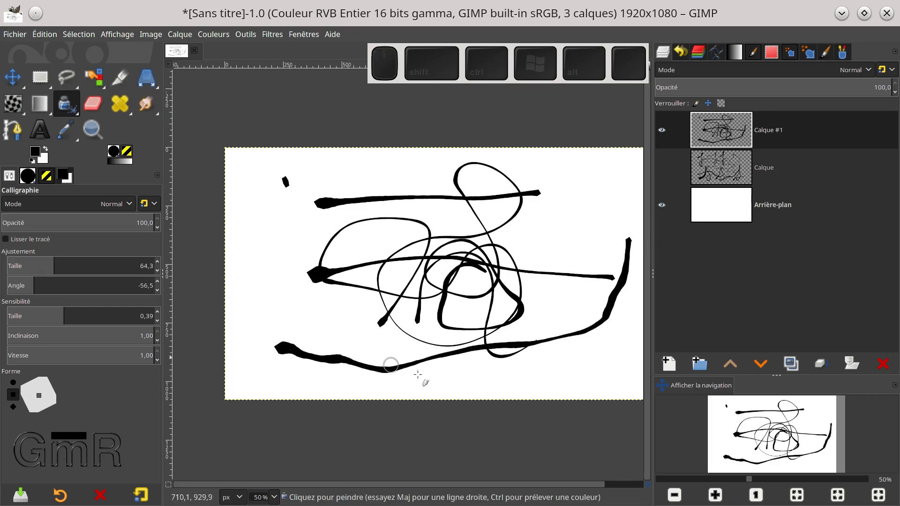
# Step: Paint a short dab, two small circles crossing the long wavy stroke, and a short dash below it
pyautogui.moveTo(427, 369); pyautogui.dragTo(429, 381)
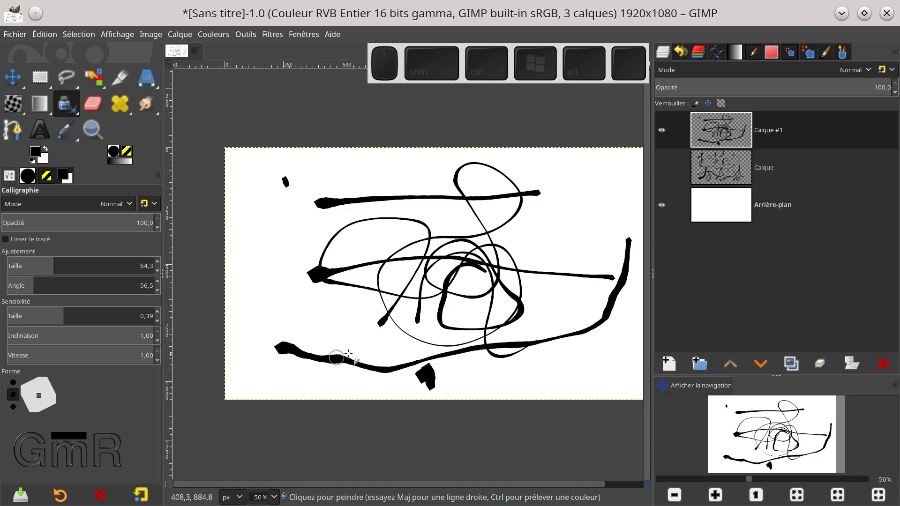
pyautogui.moveTo(424, 344)
pyautogui.mouseDown()
pyautogui.moveTo(409, 367)
pyautogui.moveTo(421, 391)
pyautogui.moveTo(421, 345)
pyautogui.mouseUp()
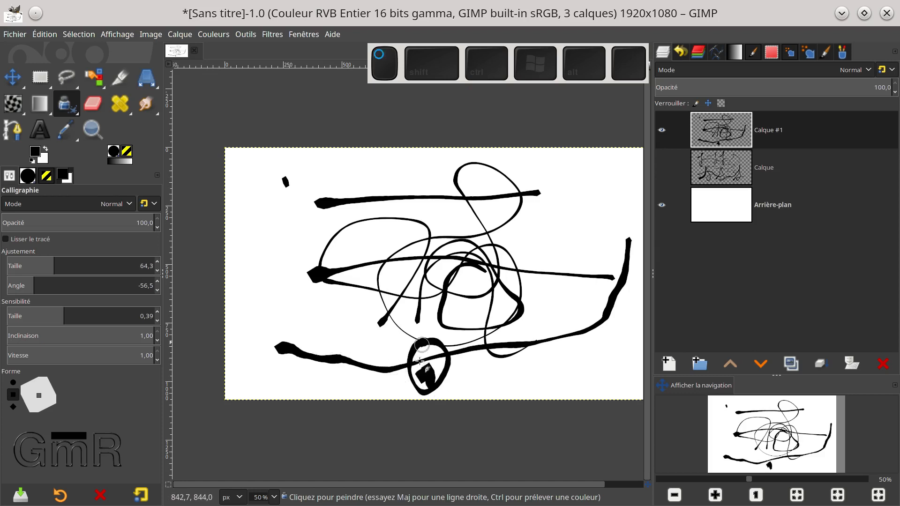
pyautogui.moveTo(558, 324)
pyautogui.mouseDown()
pyautogui.moveTo(582, 332)
pyautogui.moveTo(558, 324)
pyautogui.mouseUp()
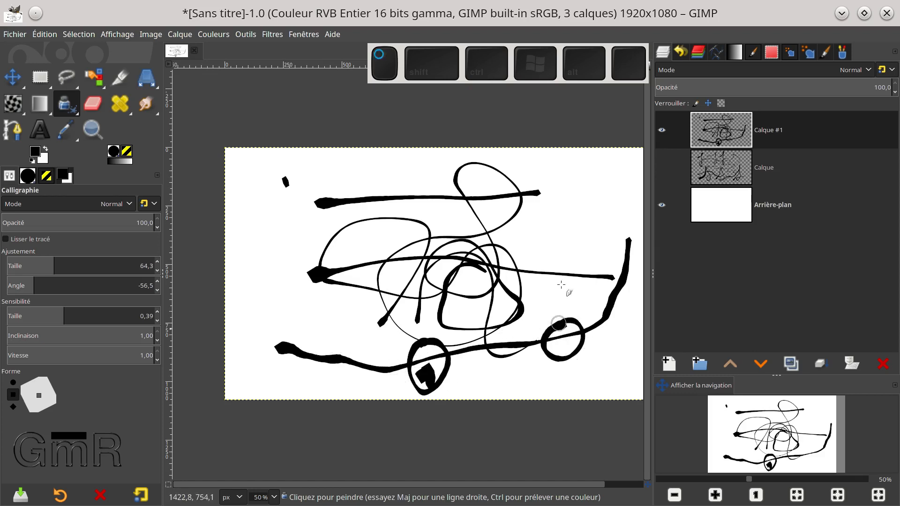
pyautogui.moveTo(522, 376); pyautogui.dragTo(498, 371)
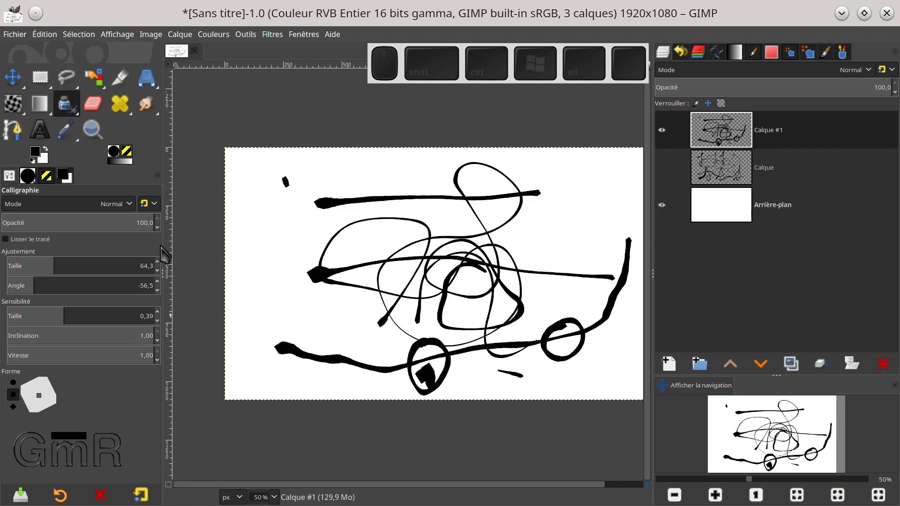
# Step: Hide the Calque #1 layer and add another transparent layer above it
pyautogui.click(662, 131)
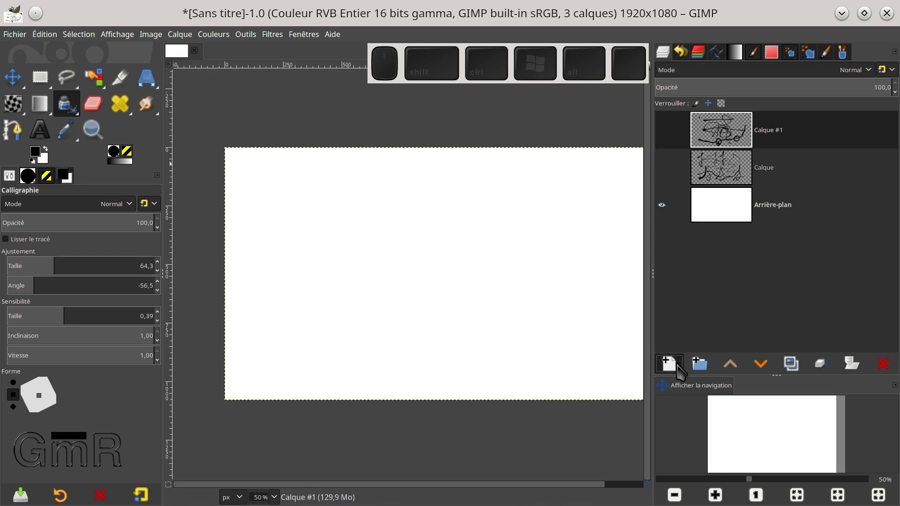
pyautogui.click(678, 368)
pyautogui.click(796, 489)
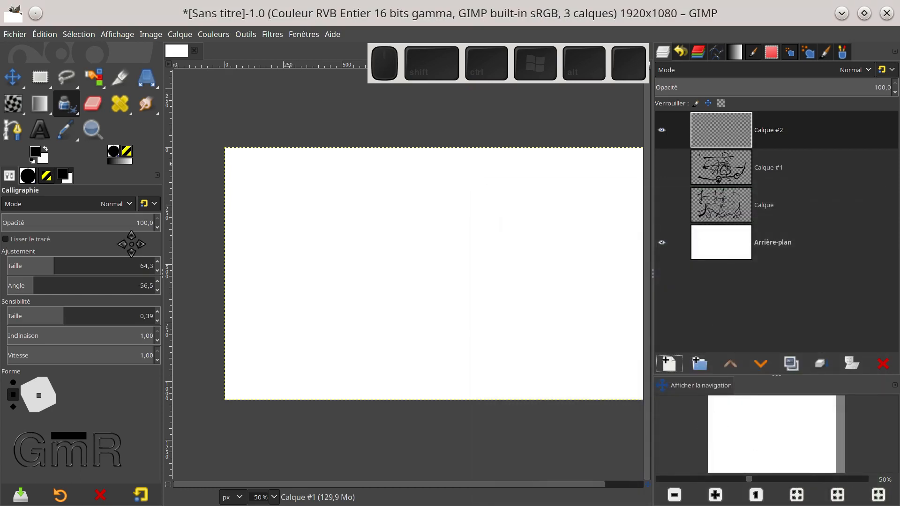
# Step: Paint two long horizontal strokes across the new layer's upper half, and a third one below them at speed sensitivity 0,25
pyautogui.moveTo(286, 209); pyautogui.dragTo(635, 204)
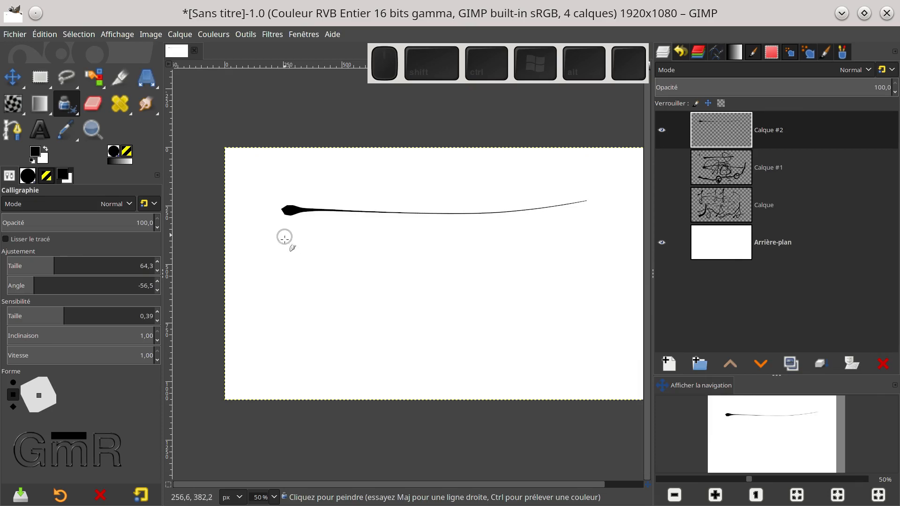
pyautogui.moveTo(295, 251); pyautogui.dragTo(677, 263)
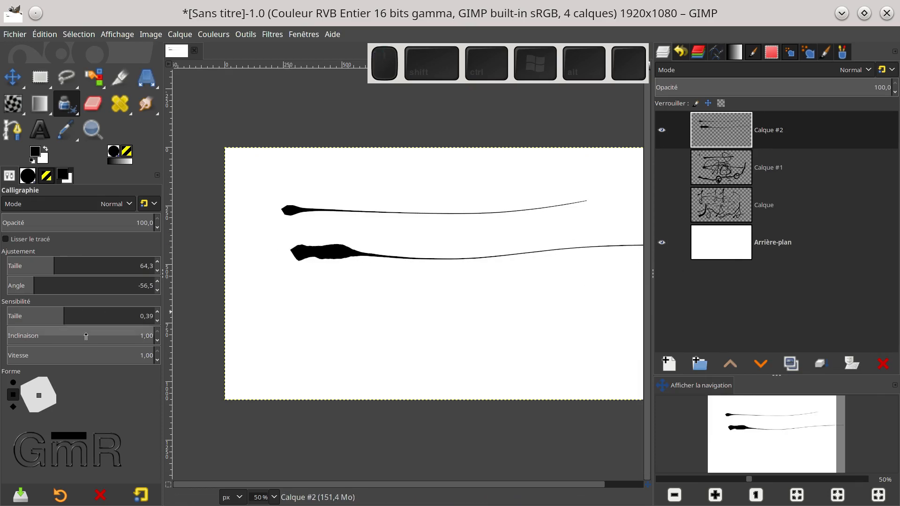
pyautogui.moveTo(76, 355); pyautogui.dragTo(43, 356)
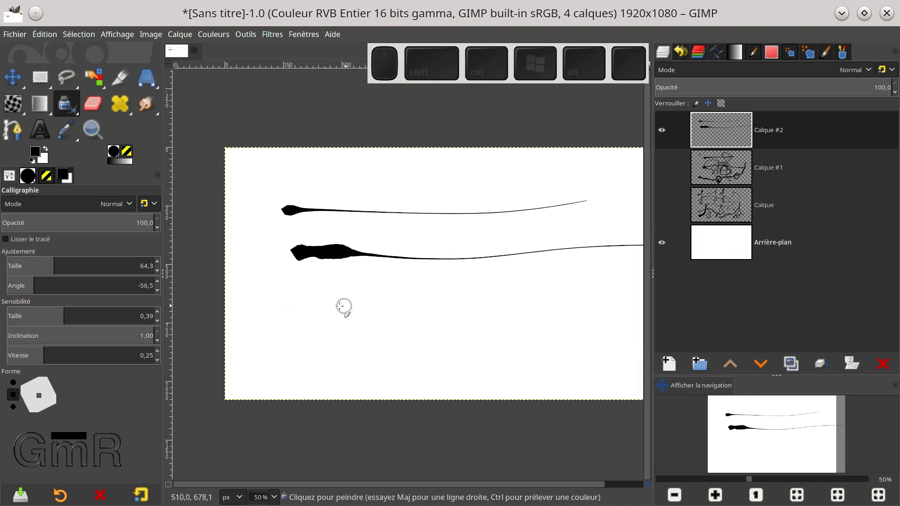
pyautogui.moveTo(313, 302); pyautogui.dragTo(391, 305)
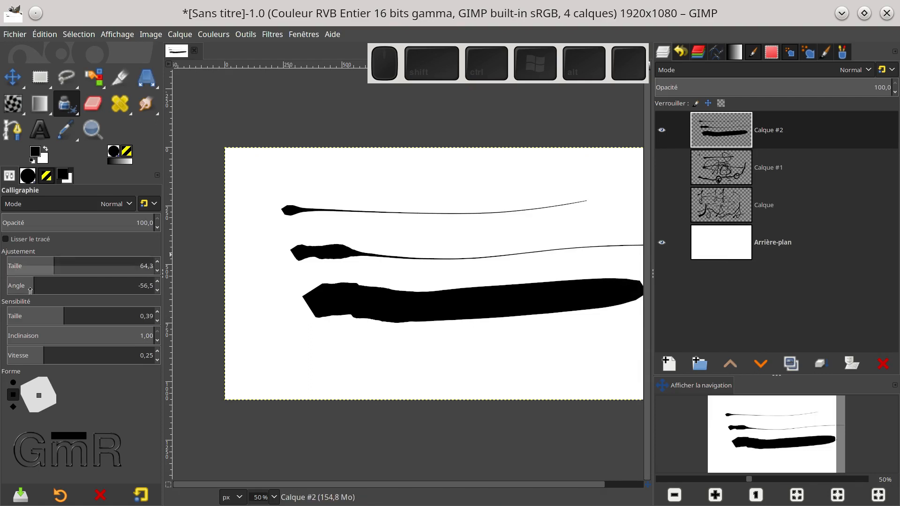
# Step: Set the speed sensitivity to 1,00 and paint a horizontal stroke, a dot and a wavy doubled-back stroke near the canvas's lower edge
pyautogui.moveTo(116, 355); pyautogui.dragTo(154, 350)
pyautogui.moveTo(286, 352); pyautogui.dragTo(501, 347)
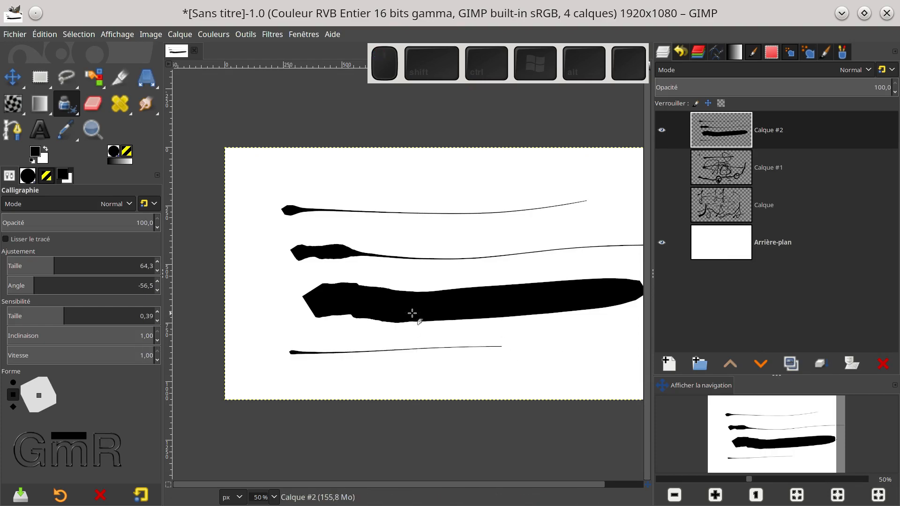
pyautogui.click(375, 363)
pyautogui.moveTo(403, 364)
pyautogui.mouseDown()
pyautogui.moveTo(516, 366)
pyautogui.moveTo(614, 340)
pyautogui.moveTo(555, 370)
pyautogui.moveTo(393, 400)
pyautogui.moveTo(418, 390)
pyautogui.mouseUp()
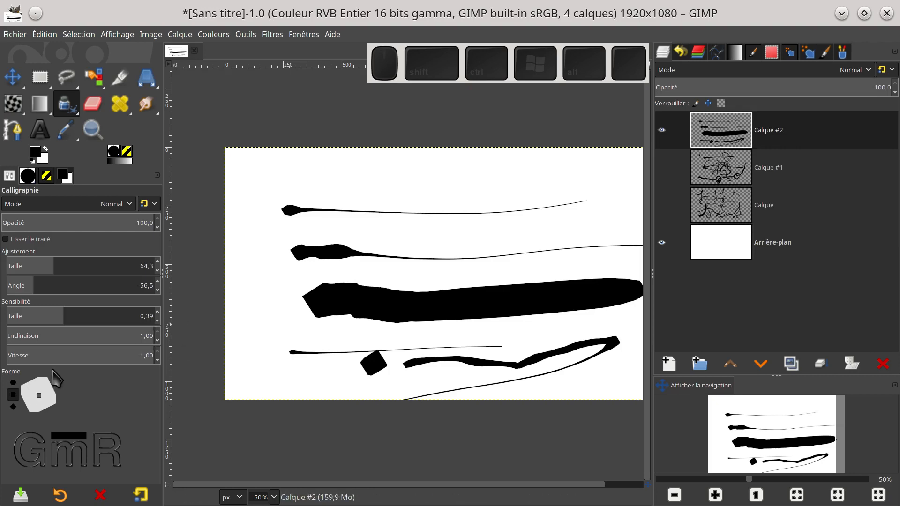
# Step: Paint two curvy strokes along the canvas's upper edge with the circle nib, and a dab with the square nib on the first curve's lower bend
pyautogui.click(14, 384)
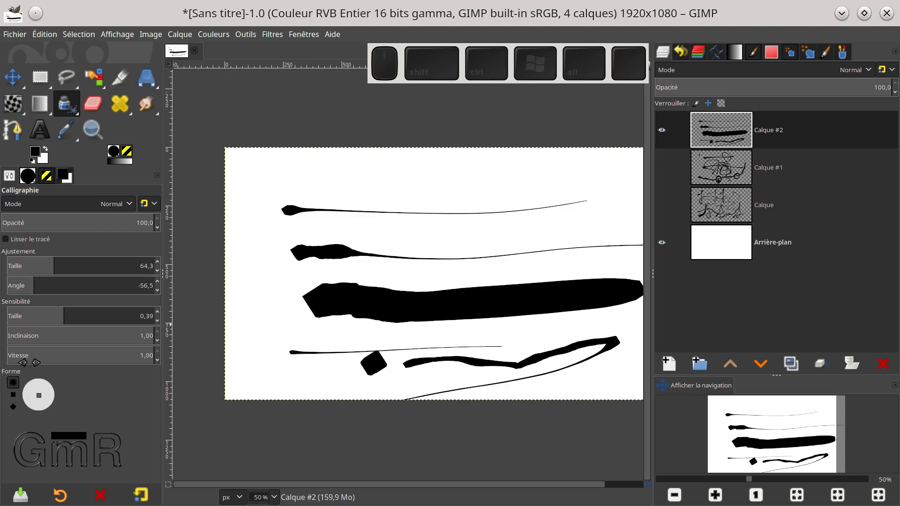
pyautogui.moveTo(306, 178)
pyautogui.mouseDown()
pyautogui.moveTo(320, 163)
pyautogui.moveTo(363, 208)
pyautogui.moveTo(505, 173)
pyautogui.moveTo(533, 197)
pyautogui.moveTo(552, 185)
pyautogui.moveTo(590, 187)
pyautogui.mouseUp()
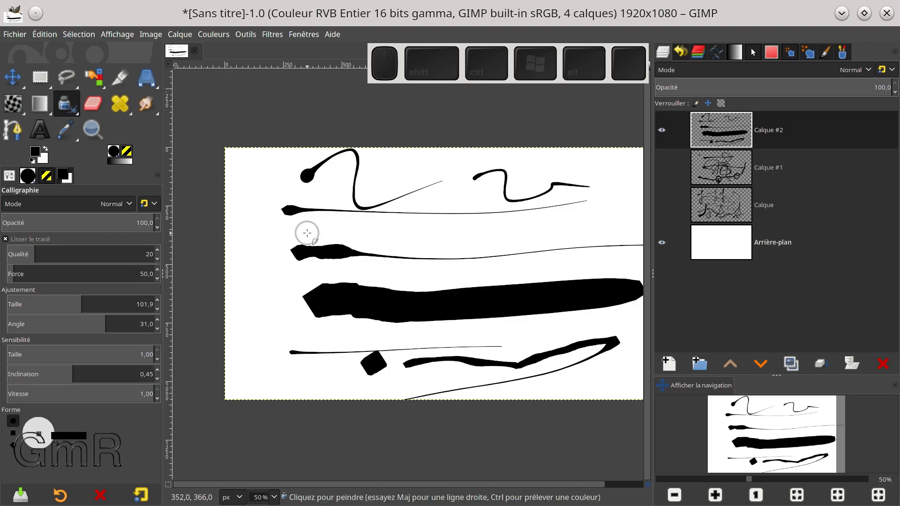
pyautogui.scroll(2, 346, 226)
pyautogui.scroll(9, 378, 192)
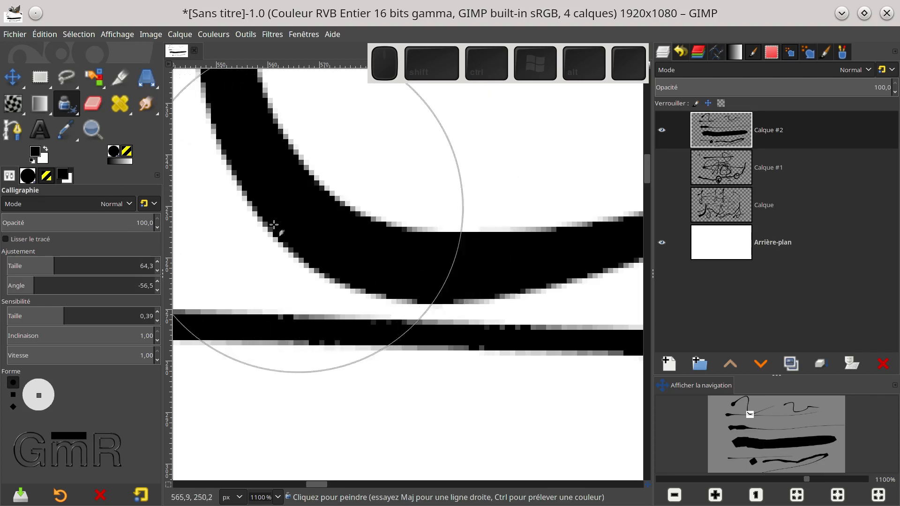
pyautogui.click(13, 395)
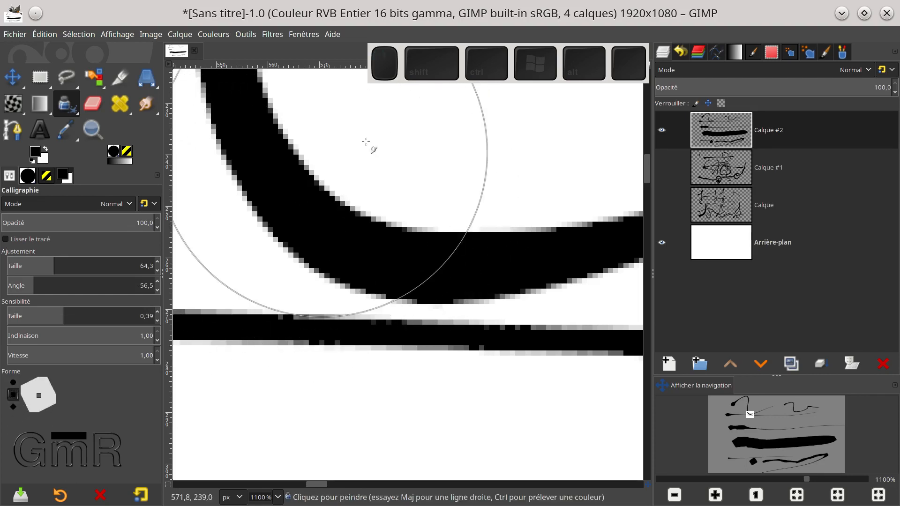
pyautogui.moveTo(444, 167)
pyautogui.mouseDown()
pyautogui.moveTo(454, 169)
pyautogui.moveTo(382, 231)
pyautogui.mouseUp()
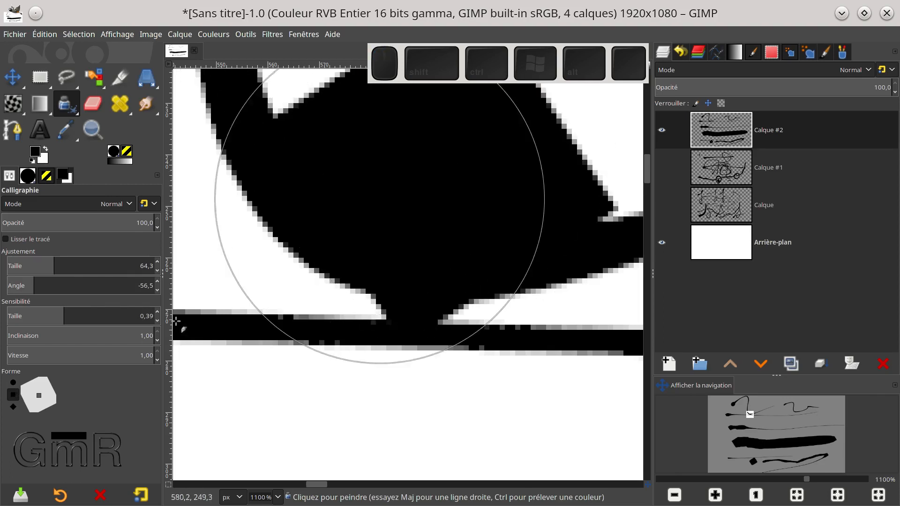
# Step: Switch to the diamond nib and paint a single dab and two short tapering strokes below the curve's lower bend
pyautogui.click(13, 407)
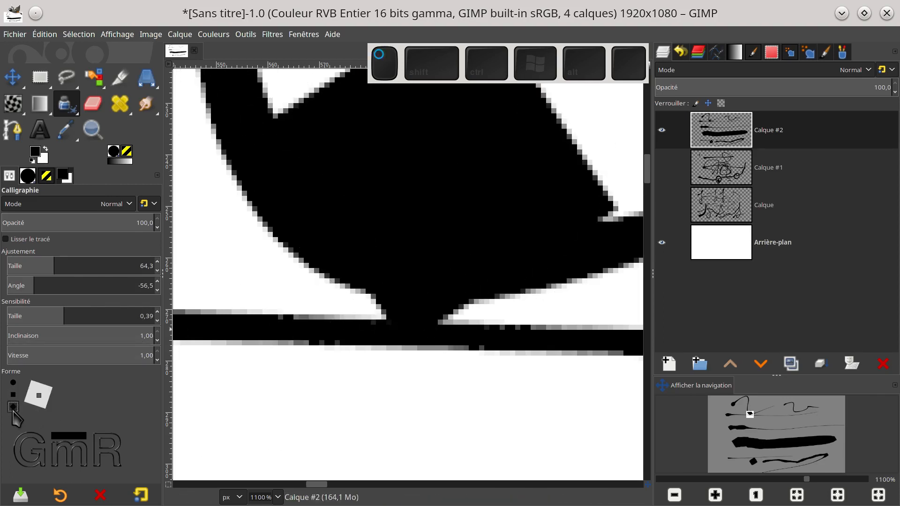
pyautogui.click(274, 407)
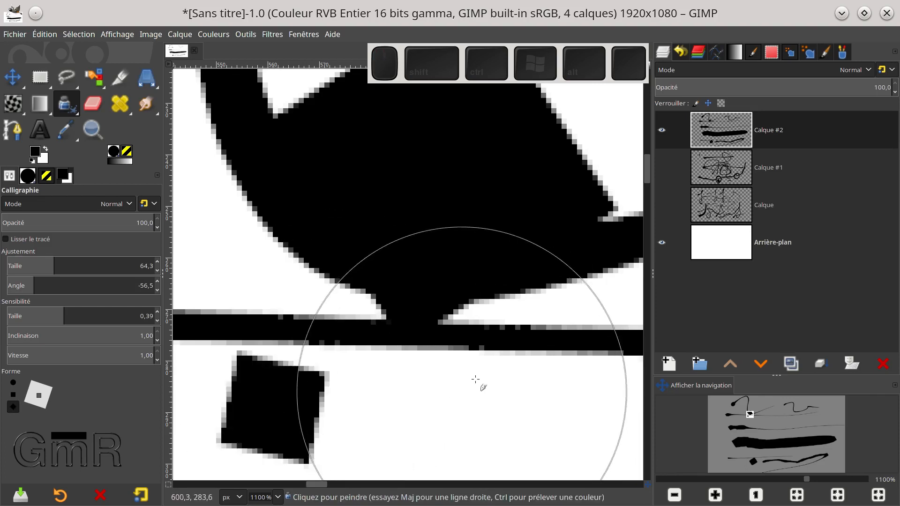
pyautogui.scroll(-1, 474, 379)
pyautogui.scroll(-2, 474, 379)
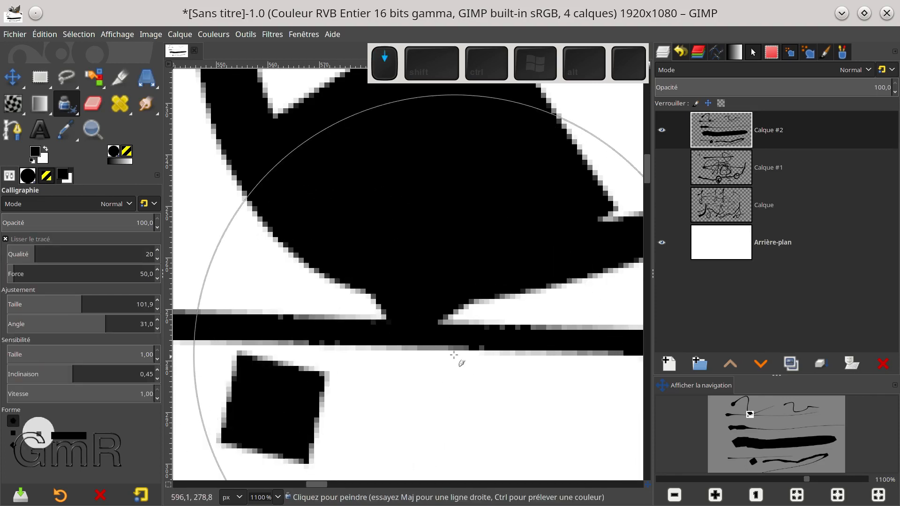
pyautogui.scroll(-3, 454, 355)
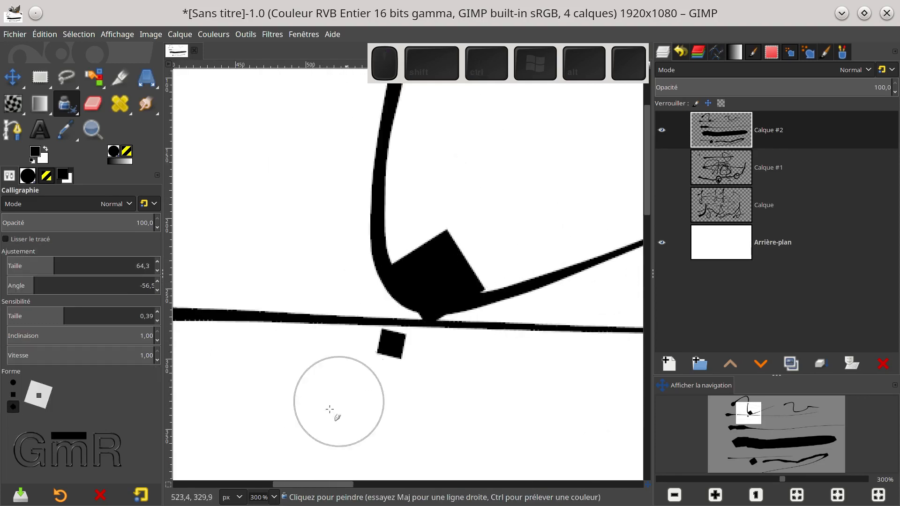
pyautogui.moveTo(331, 416)
pyautogui.mouseDown()
pyautogui.moveTo(405, 446)
pyautogui.moveTo(578, 362)
pyautogui.mouseUp()
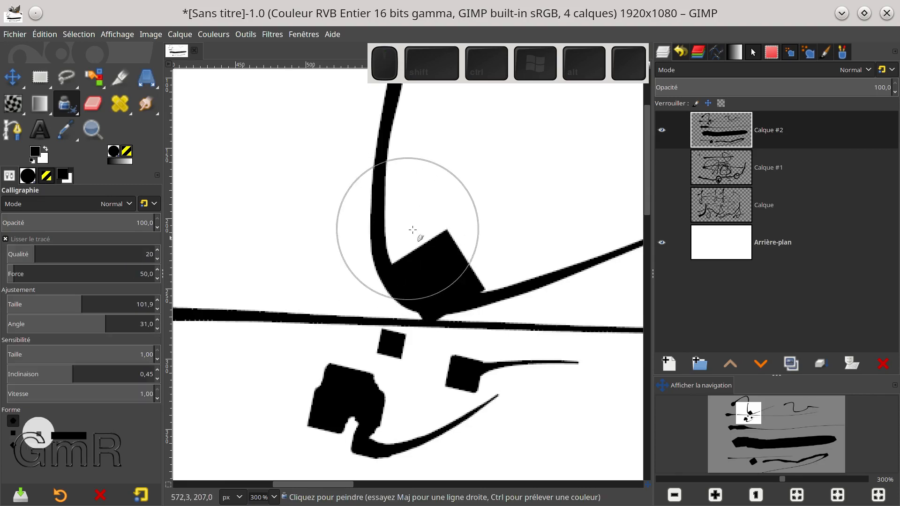
# Step: Paint a j-shaped stroke in the canvas's upper-left corner, and a second one below it at size 28,0
pyautogui.keyDown('ctrl'); pyautogui.scroll(-1, 456, 258); pyautogui.keyUp('ctrl')
pyautogui.keyDown('ctrl'); pyautogui.scroll(-3, 461, 264); pyautogui.keyUp('ctrl')
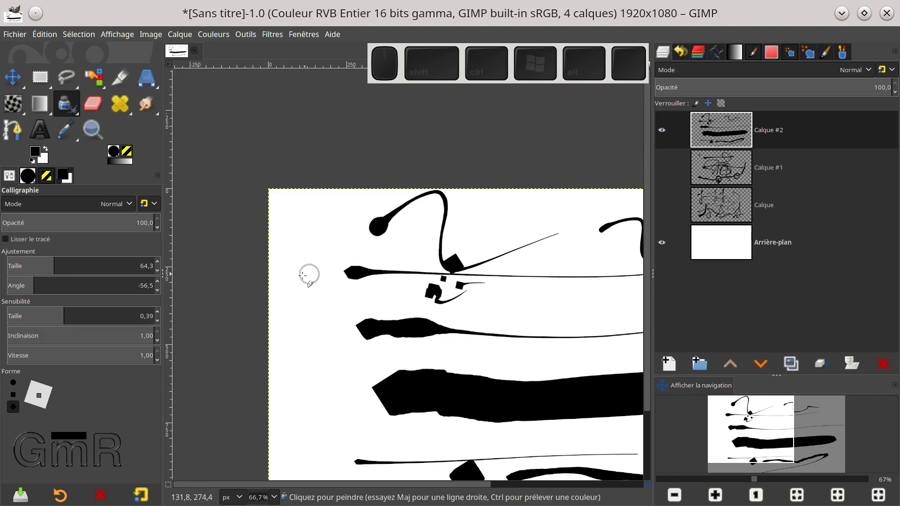
pyautogui.moveTo(302, 240)
pyautogui.mouseDown()
pyautogui.moveTo(316, 236)
pyautogui.moveTo(326, 271)
pyautogui.mouseUp()
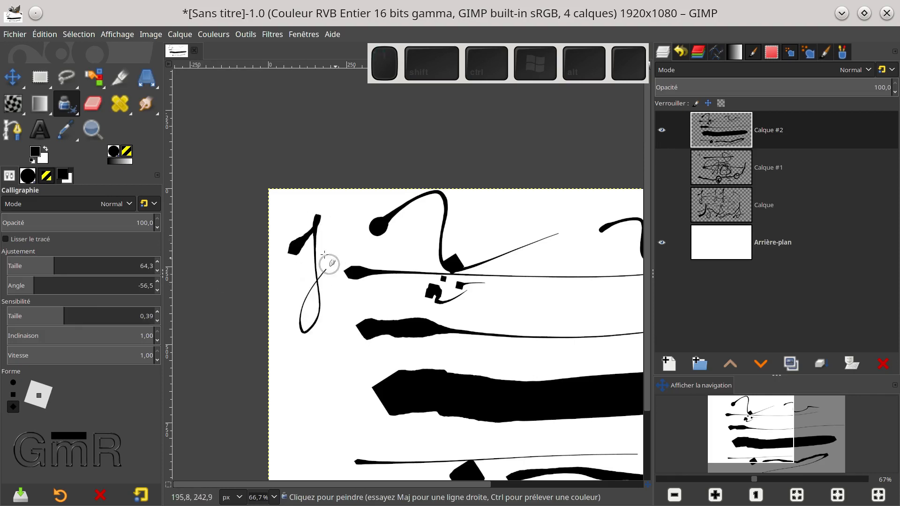
pyautogui.click(31, 265)
pyautogui.moveTo(31, 266); pyautogui.dragTo(27, 265)
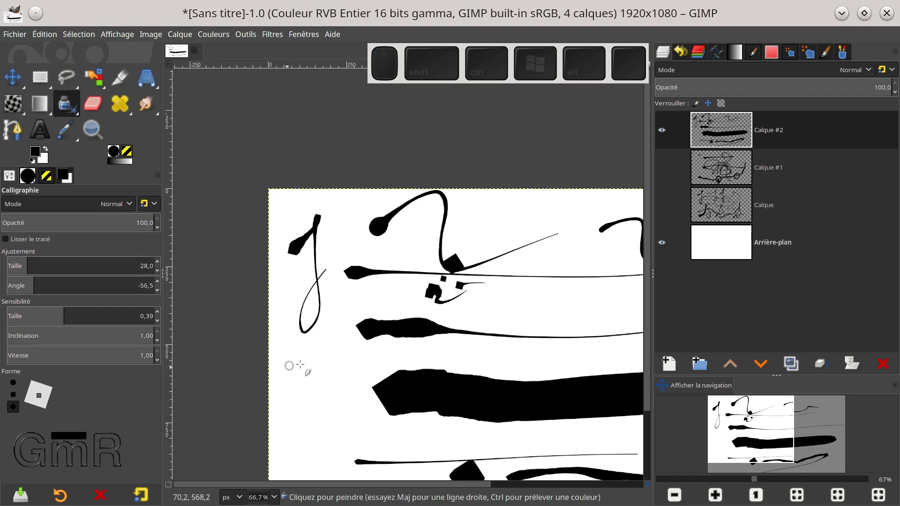
pyautogui.moveTo(297, 375)
pyautogui.mouseDown()
pyautogui.moveTo(332, 409)
pyautogui.moveTo(340, 385)
pyautogui.mouseUp()
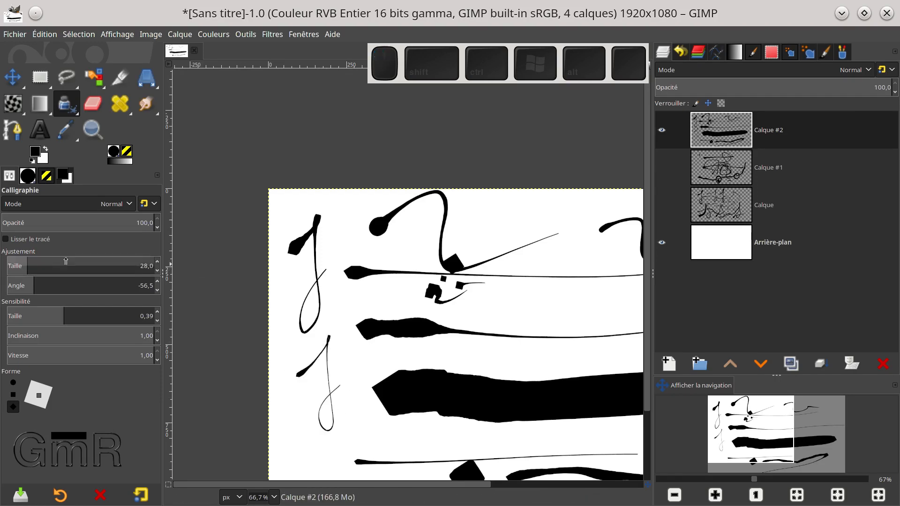
# Step: Paint two j-shaped strokes between the curvy strokes near the canvas's upper edge, one at size 14,0 and one at size 22,9
pyautogui.click(16, 265)
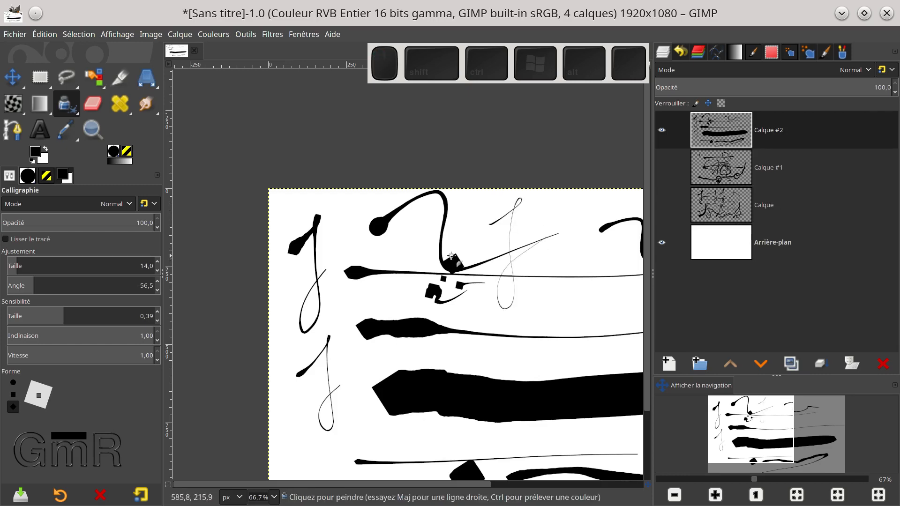
pyautogui.click(19, 266)
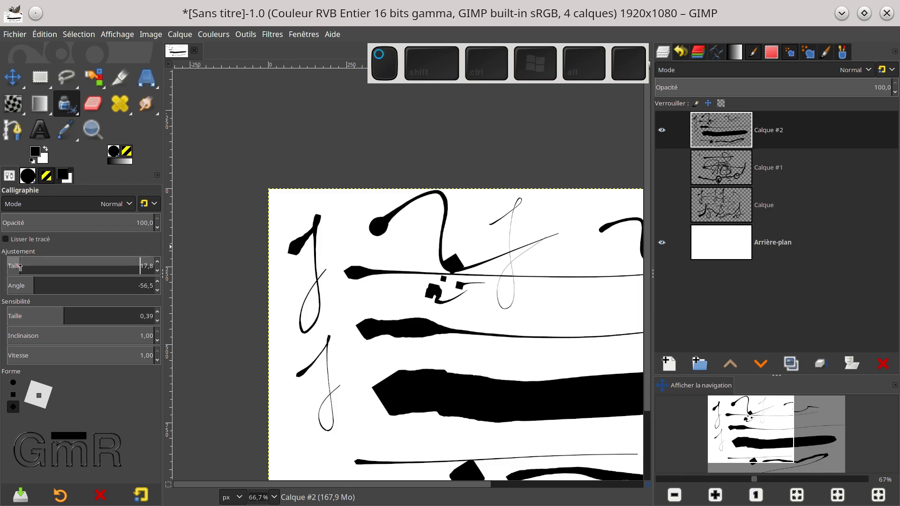
pyautogui.moveTo(24, 266); pyautogui.dragTo(24, 267)
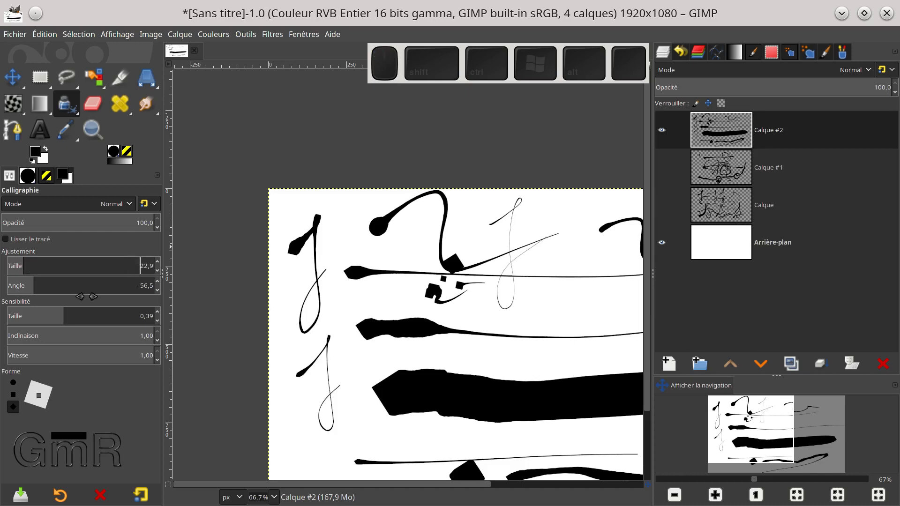
pyautogui.moveTo(559, 232)
pyautogui.mouseDown()
pyautogui.moveTo(575, 292)
pyautogui.moveTo(613, 254)
pyautogui.mouseUp()
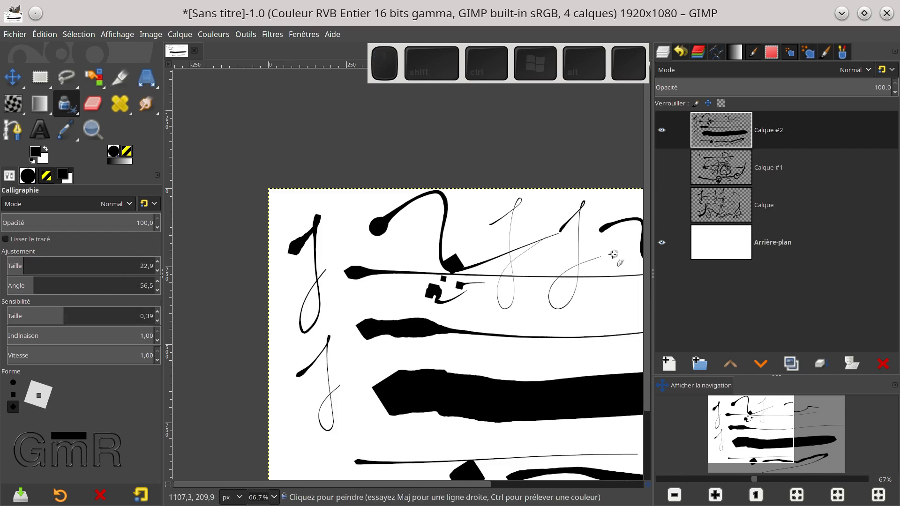
# Step: Set the size sensitivity to 0,54 and paint another j-shaped stroke just below the previous two
pyautogui.click(86, 311)
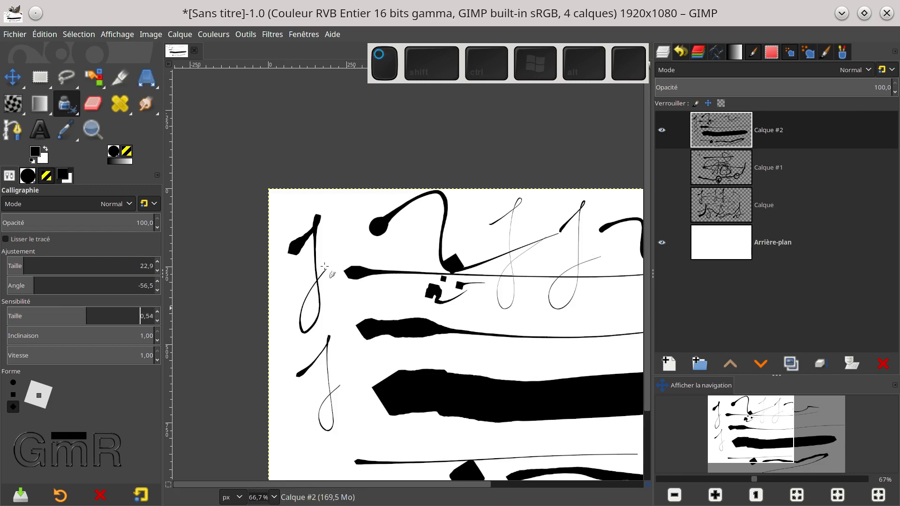
pyautogui.moveTo(518, 306); pyautogui.dragTo(578, 306)
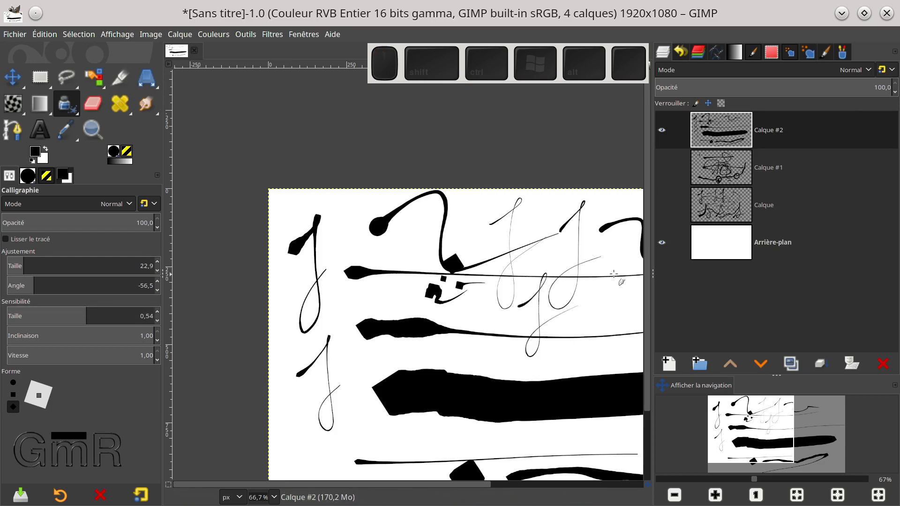
pyautogui.moveTo(436, 194); pyautogui.dragTo(350, 133)
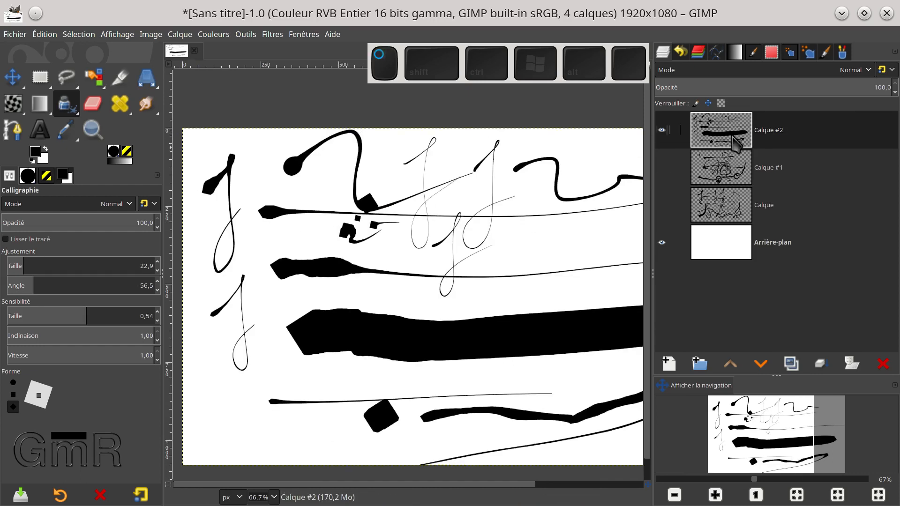
# Step: Delete the three layers holding the test strokes, keeping only the white Arrière-plan layer
pyautogui.click(883, 363)
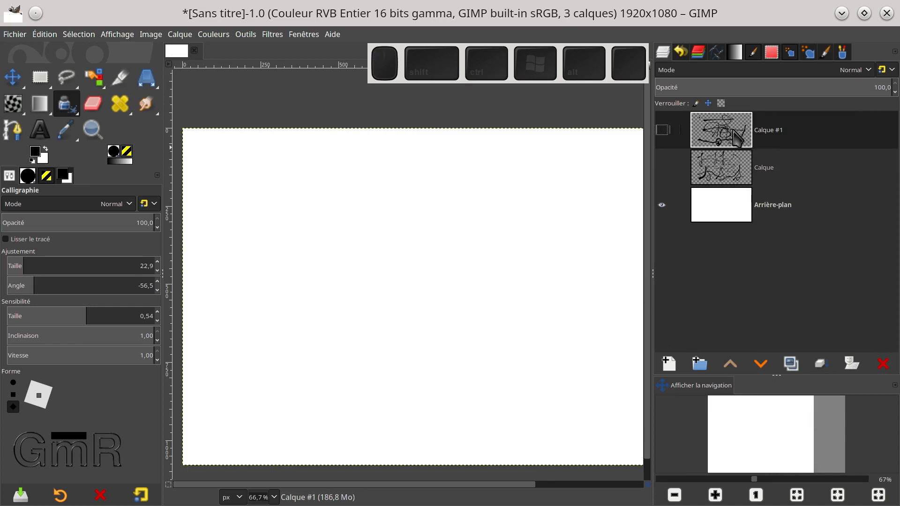
pyautogui.click(882, 364)
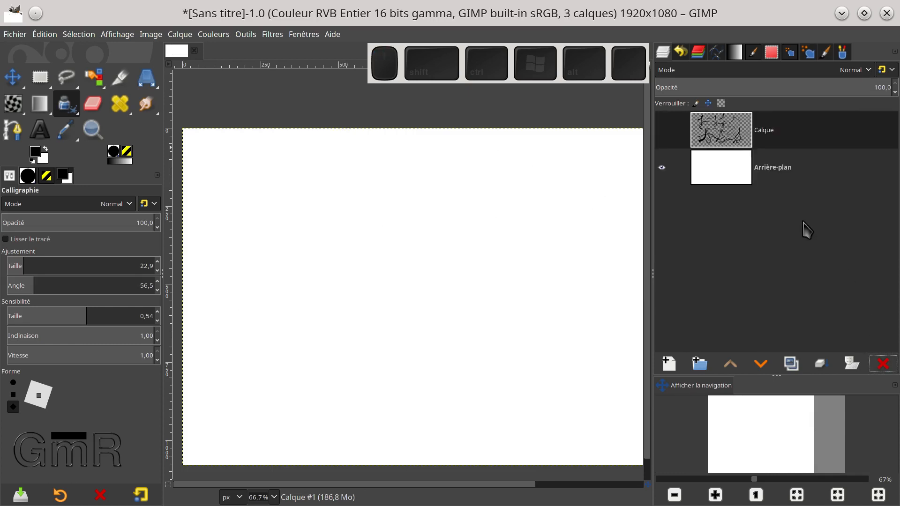
pyautogui.click(883, 363)
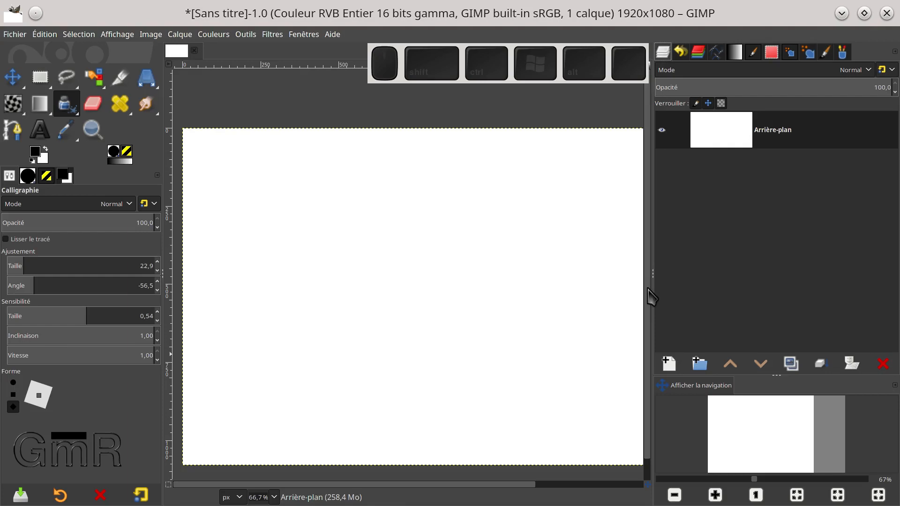
# Step: Add two new 1920 x 1080 px transparent layers above the background and make the upper one, Calque #1, active
pyautogui.click(668, 364)
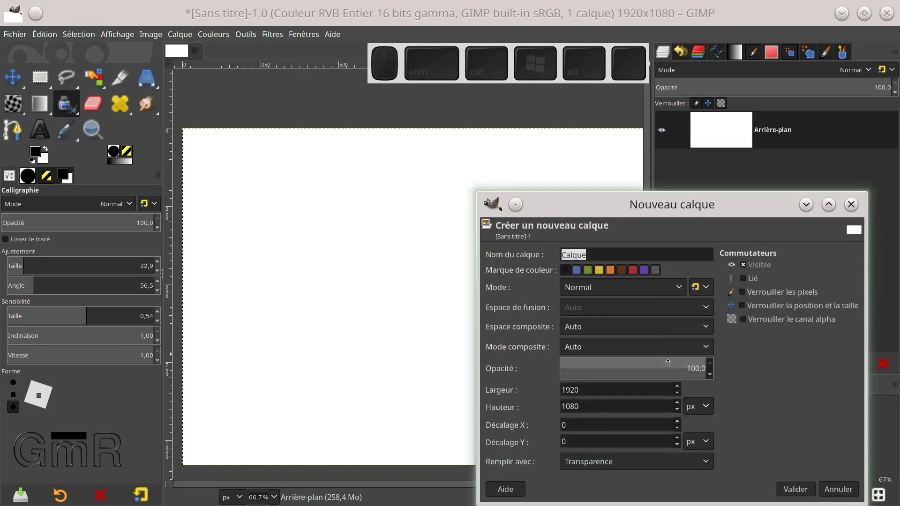
pyautogui.click(795, 489)
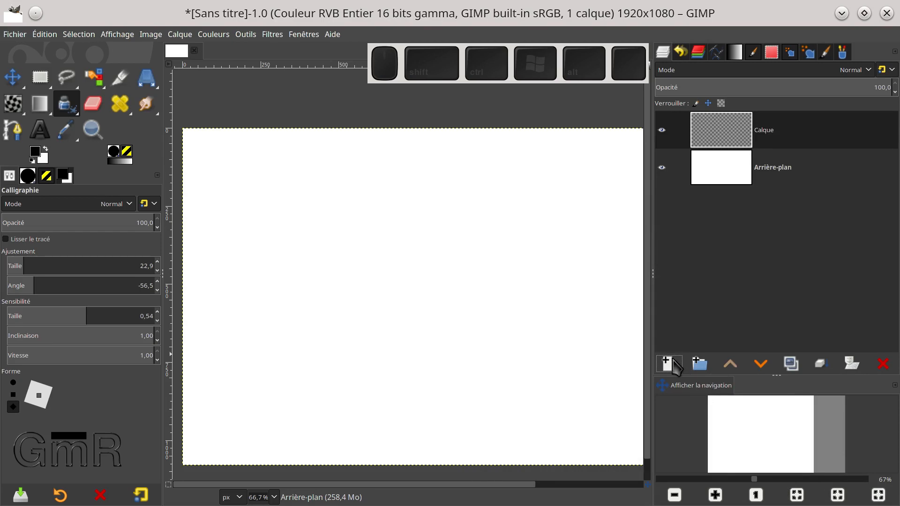
pyautogui.click(668, 363)
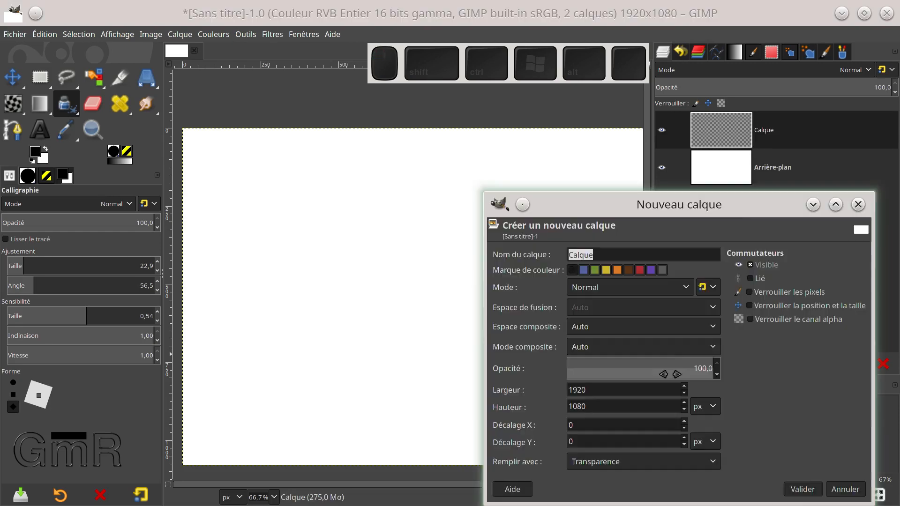
pyautogui.click(792, 489)
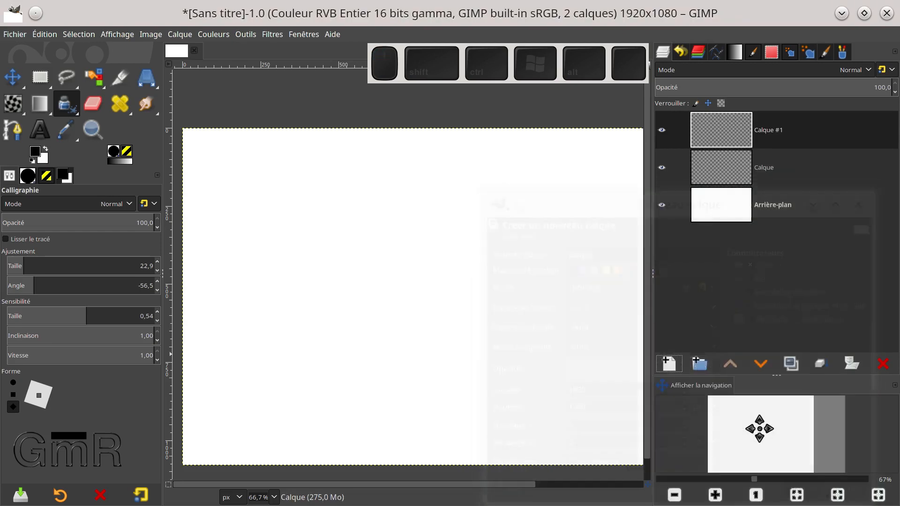
pyautogui.click(722, 137)
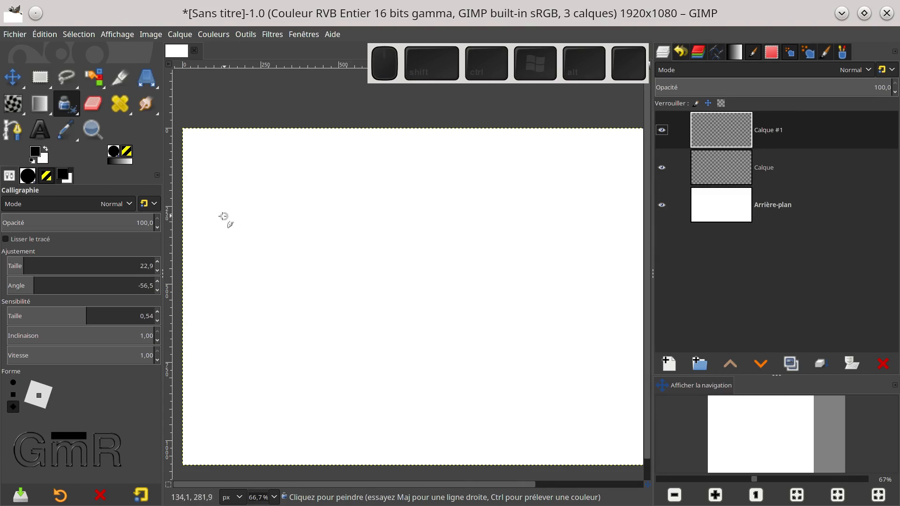
# Step: Paint a wavy stroke near the canvas's upper edge, extend it with a straight line, and add a short dash below
pyautogui.moveTo(232, 188); pyautogui.dragTo(362, 194)
pyautogui.press('shift')
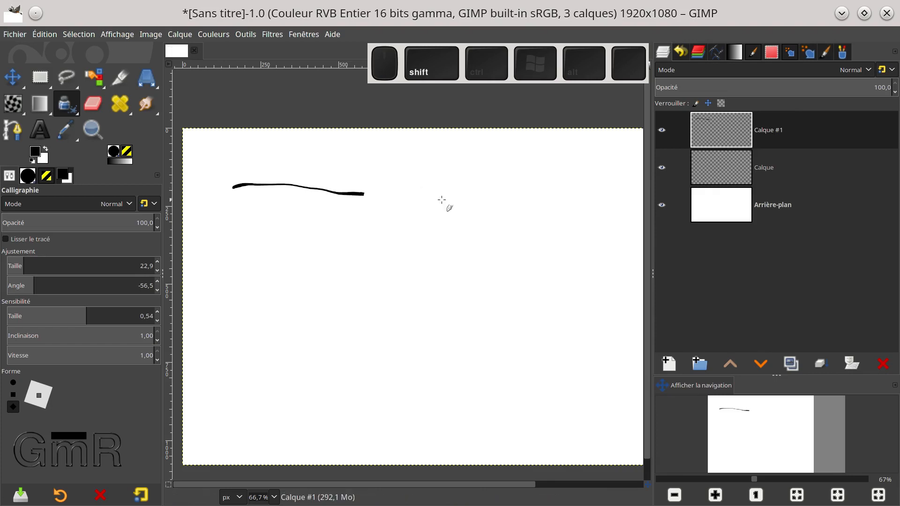
pyautogui.keyDown('shift'); pyautogui.click(557, 189); pyautogui.keyUp('shift')
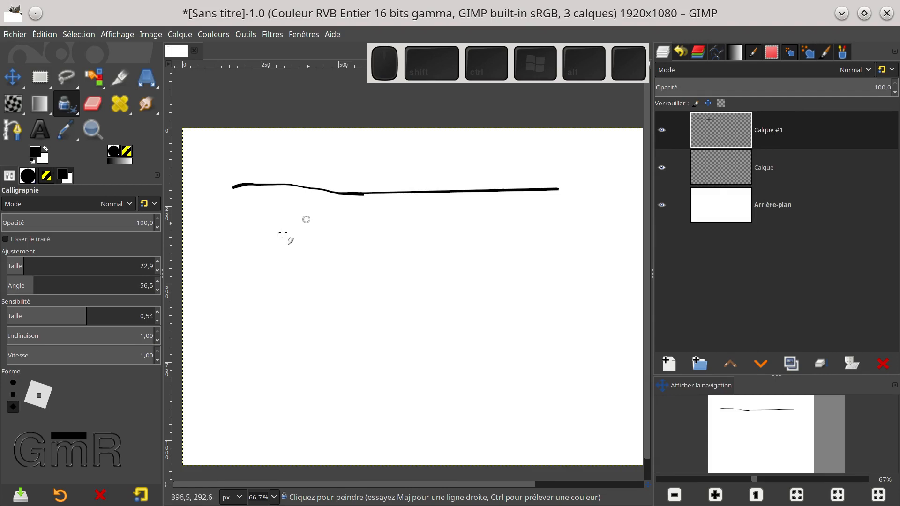
pyautogui.moveTo(267, 254); pyautogui.dragTo(279, 259)
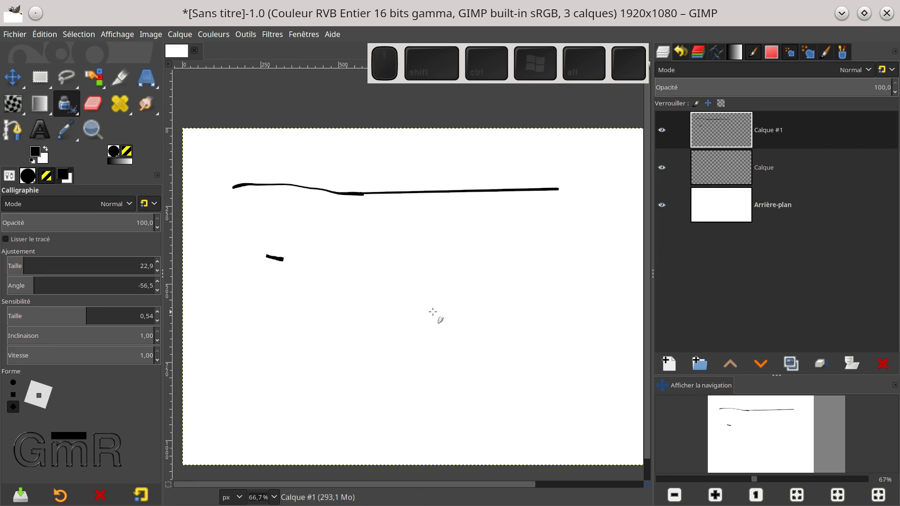
# Step: Undo the wavy stroke, its straight extension and the short dash
pyautogui.hotkey('ctrl', 'z')
pyautogui.hotkey('ctrl', 'z')
pyautogui.hotkey('ctrl', 'z')
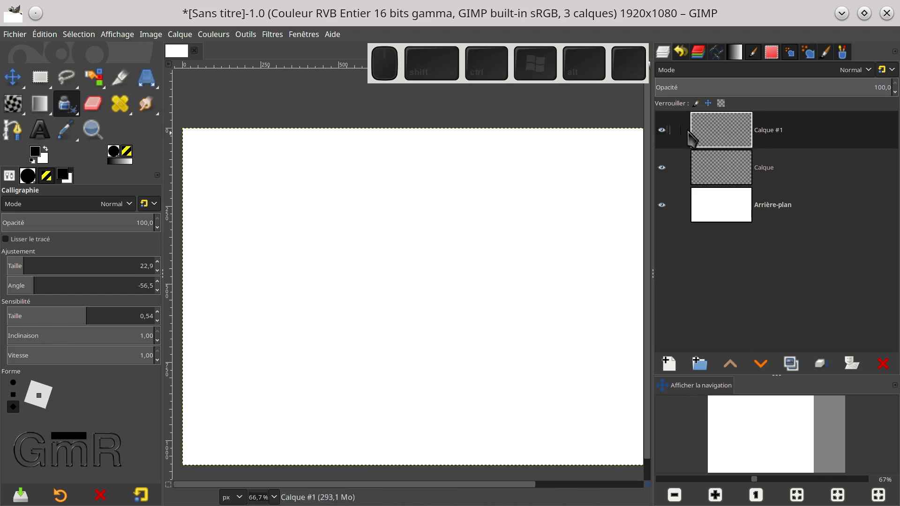
# Step: On the layer Calque, paint a nearly horizontal straight line across the canvas's upper part
pyautogui.click(720, 169)
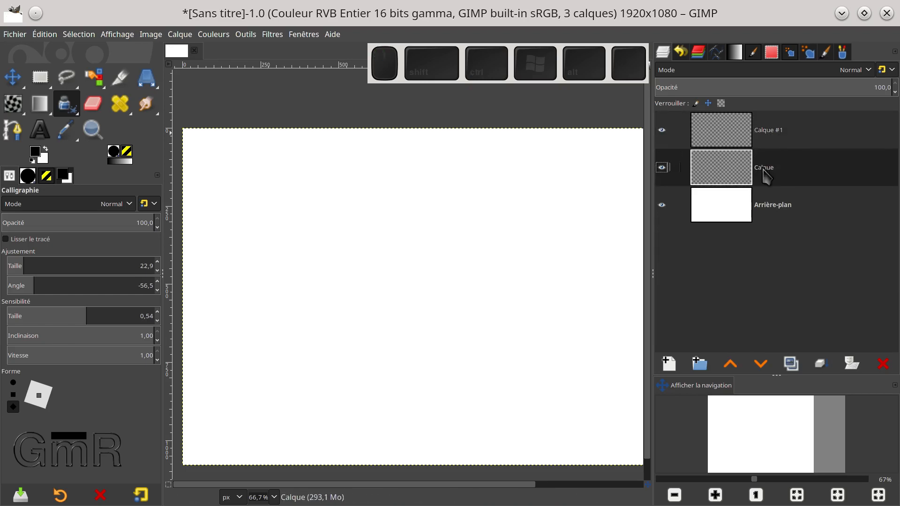
pyautogui.click(202, 211)
pyautogui.press('shift')
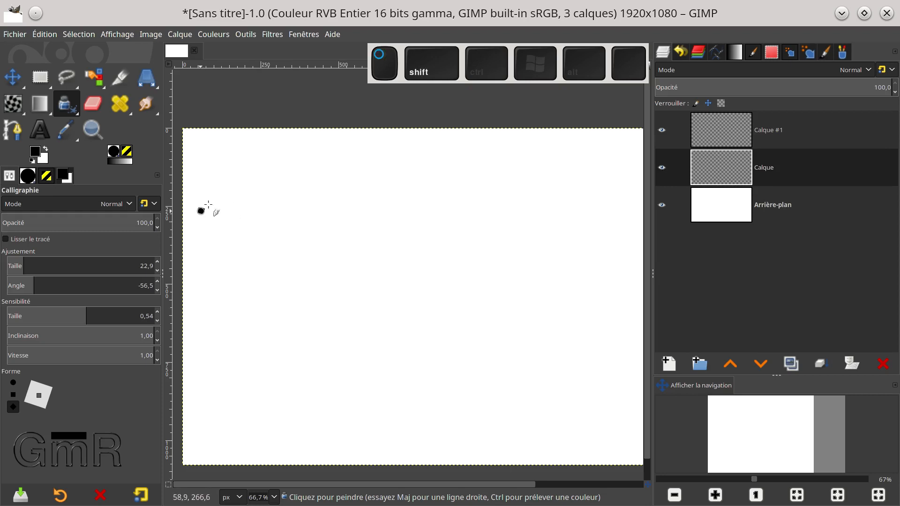
pyautogui.keyDown('shift'); pyautogui.click(613, 210); pyautogui.keyUp('shift')
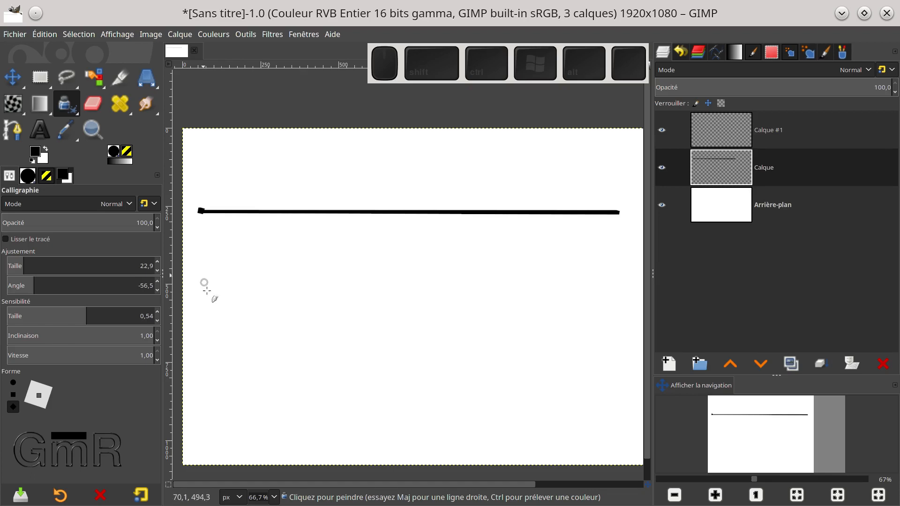
# Step: Paint two more straight lines below the first one, constrained to exactly horizontal, one mid-canvas and one in the lower part
pyautogui.click(203, 263)
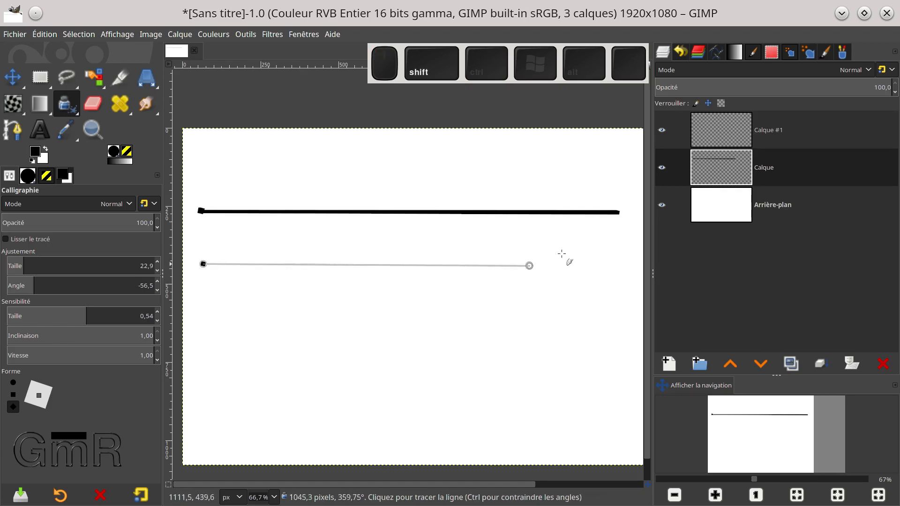
pyautogui.press('ctrl')
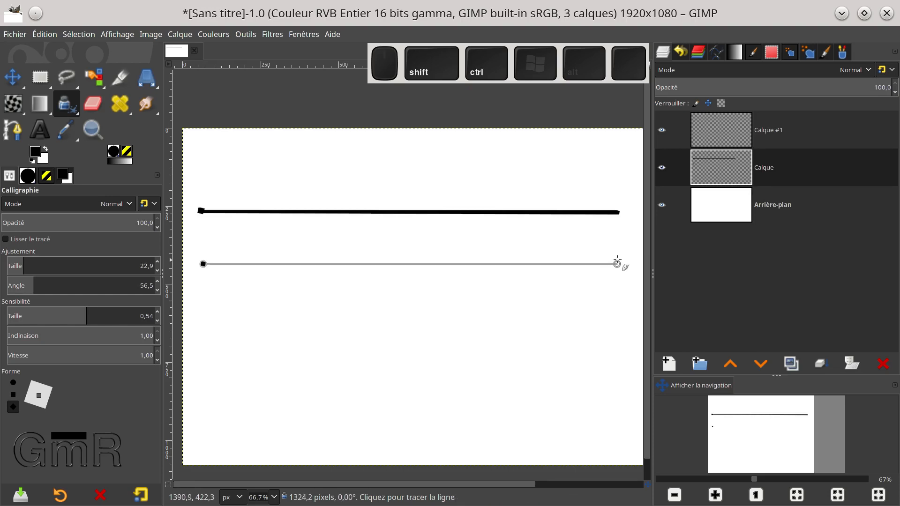
pyautogui.keyDown('ctrl'); pyautogui.keyDown('shift'); pyautogui.click(617, 264); pyautogui.keyUp('shift'); pyautogui.keyUp('ctrl')
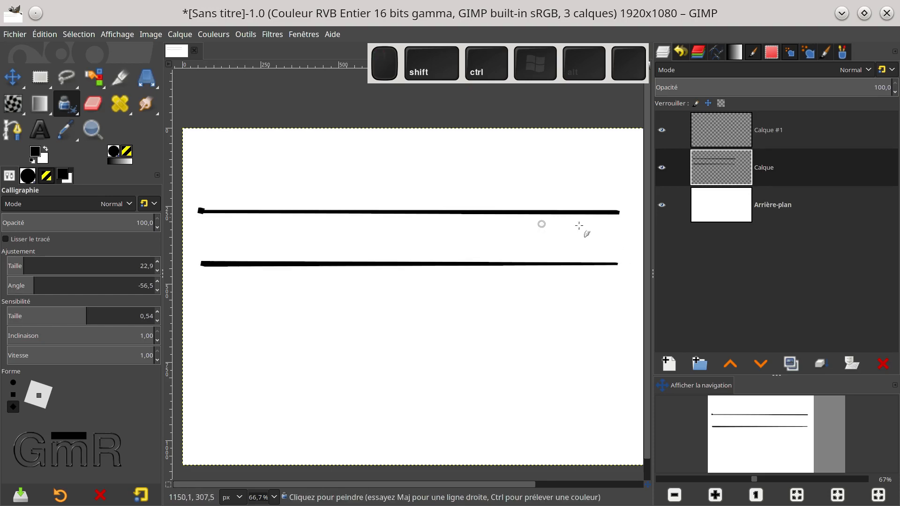
pyautogui.click(203, 365)
pyautogui.press('shift')
pyautogui.press('ctrl')
pyautogui.keyDown('ctrl'); pyautogui.keyDown('shift'); pyautogui.click(605, 365); pyautogui.keyUp('shift'); pyautogui.keyUp('ctrl')
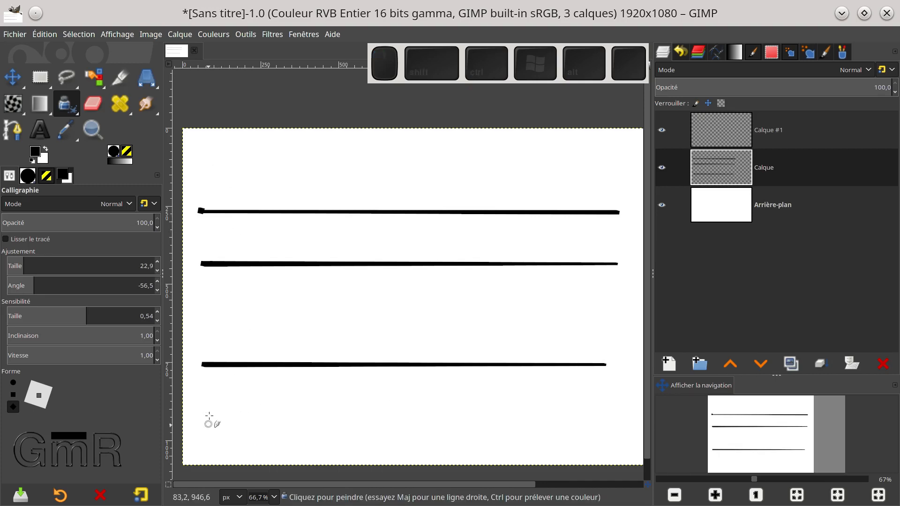
# Step: Nudge the layer Calque with the guide lines very slightly up and to the left using the Move tool
pyautogui.click(19, 83)
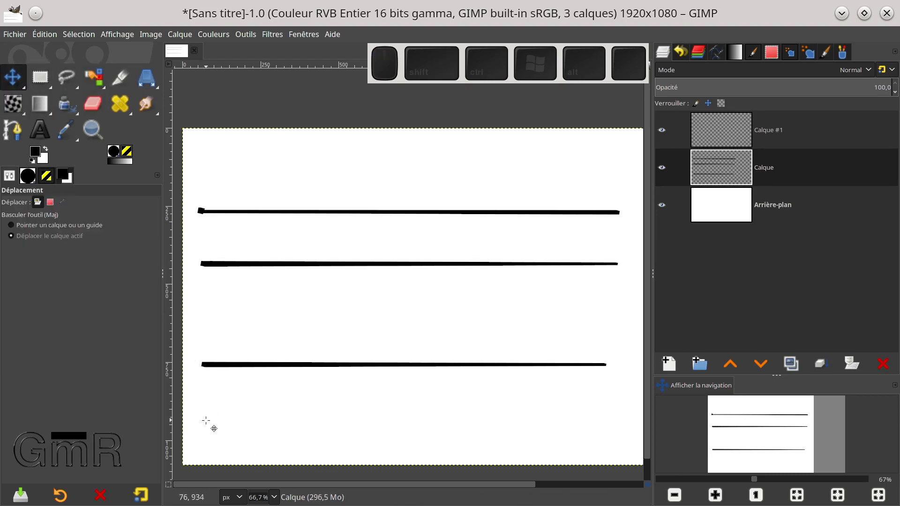
pyautogui.moveTo(212, 432); pyautogui.dragTo(211, 430)
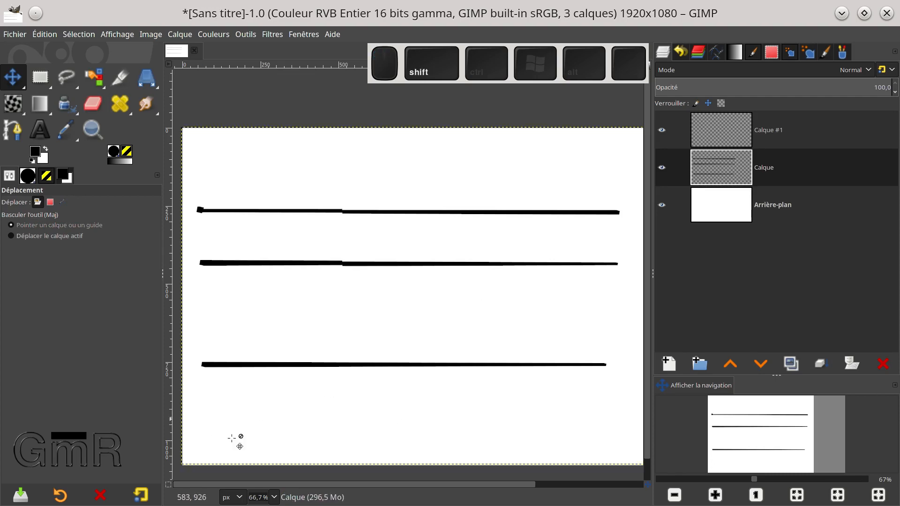
pyautogui.moveTo(209, 417); pyautogui.dragTo(208, 418)
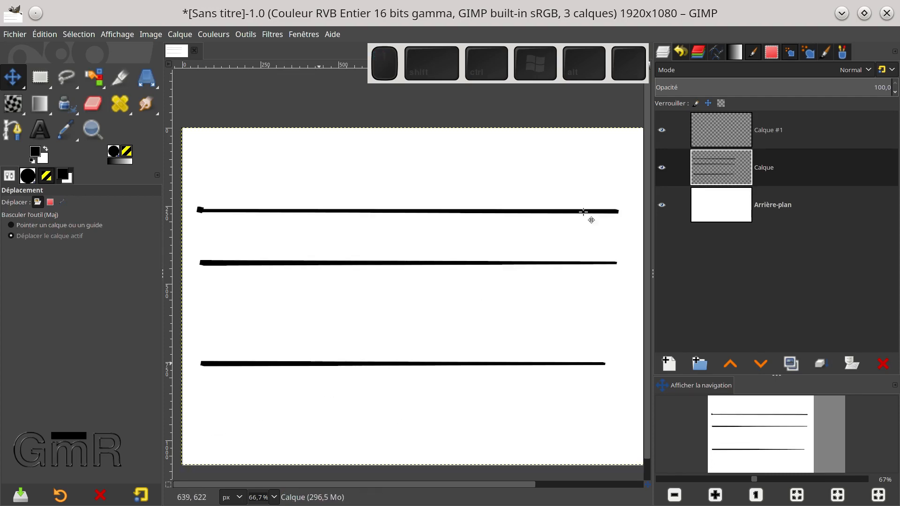
pyautogui.click(717, 169)
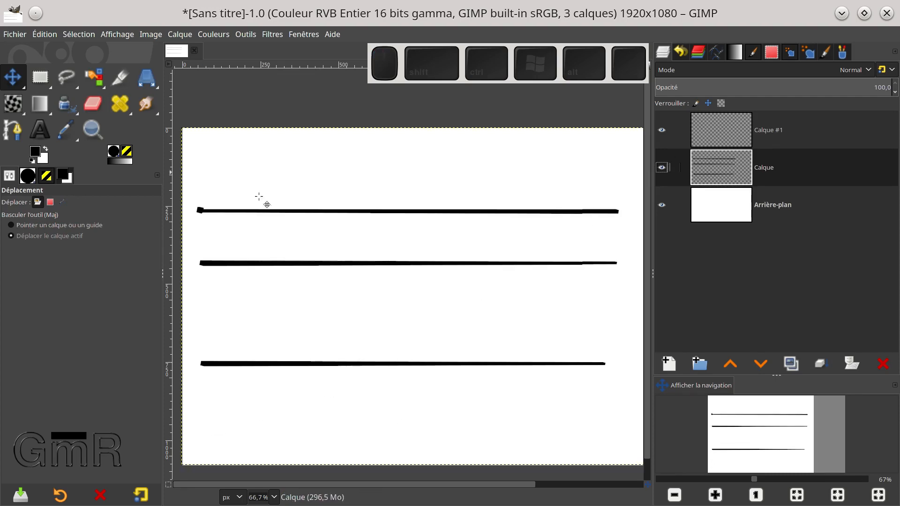
# Step: Return to the Calligraphy tool and paint a fourth horizontal guide line near the canvas's lower edge
pyautogui.click(66, 103)
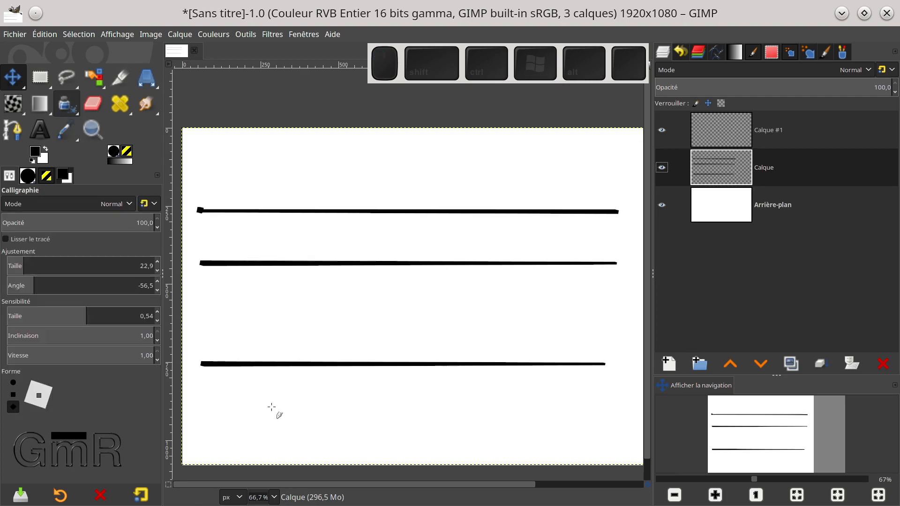
pyautogui.click(206, 427)
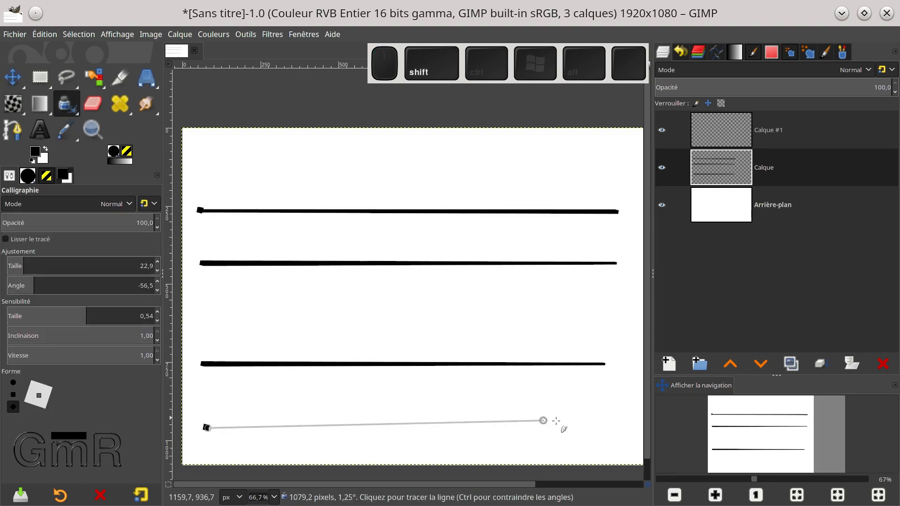
pyautogui.keyDown('ctrl'); pyautogui.keyDown('shift'); pyautogui.click(603, 427); pyautogui.keyUp('shift'); pyautogui.keyUp('ctrl')
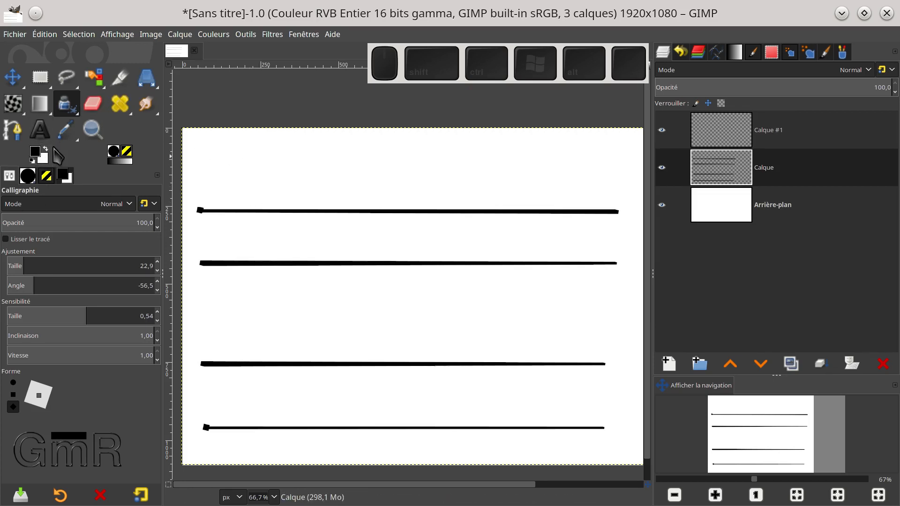
# Step: Sample white from the canvas as the foreground colour, and sample black again from the second guide line
pyautogui.keyDown('ctrl'); pyautogui.click(266, 230); pyautogui.keyUp('ctrl')
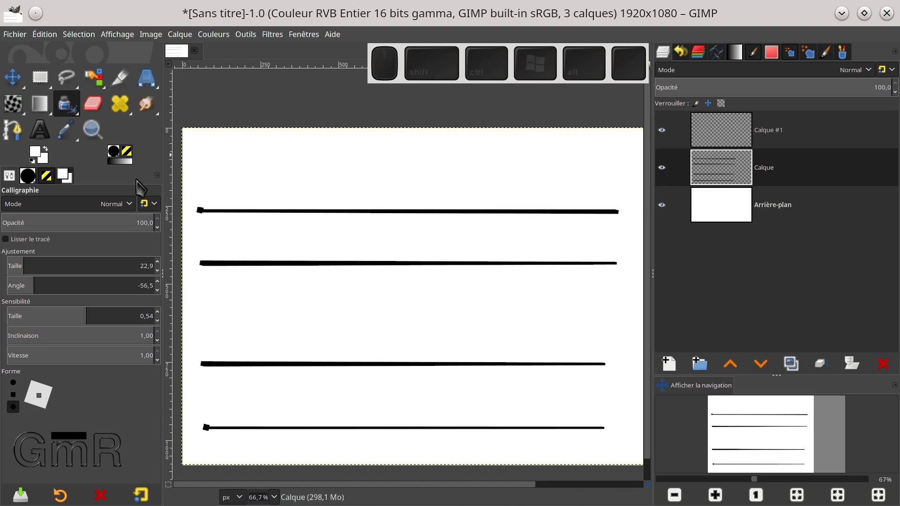
pyautogui.press('ctrl')
pyautogui.keyDown('ctrl'); pyautogui.click(227, 263); pyautogui.keyUp('ctrl')
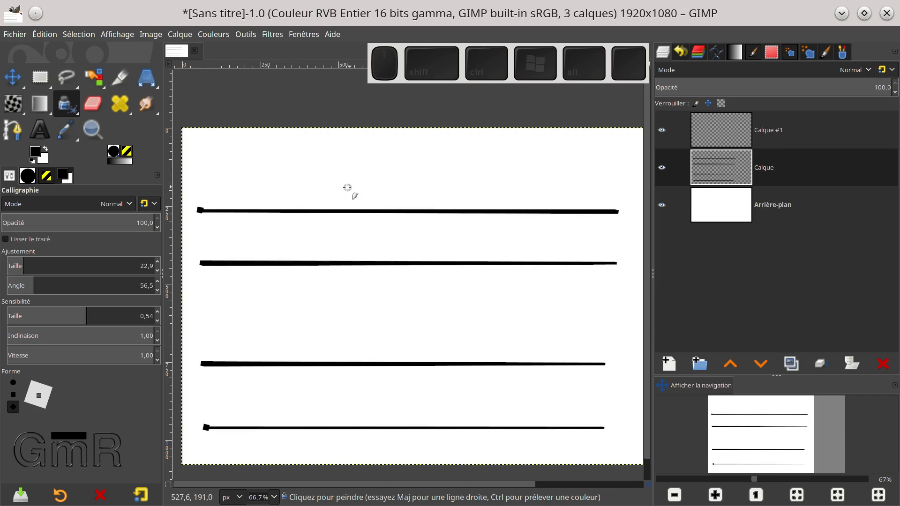
# Step: Set the opacity of the layer Calque with the guide lines to 38,7
pyautogui.click(712, 136)
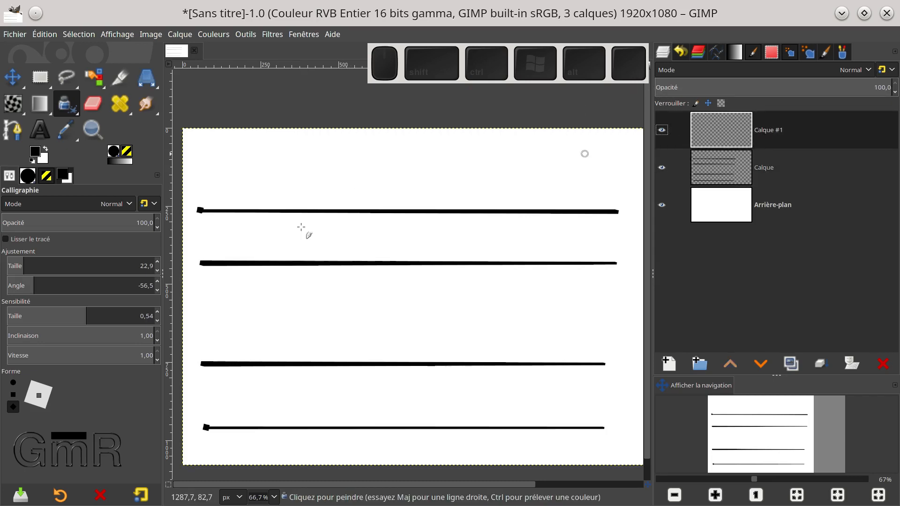
pyautogui.click(719, 174)
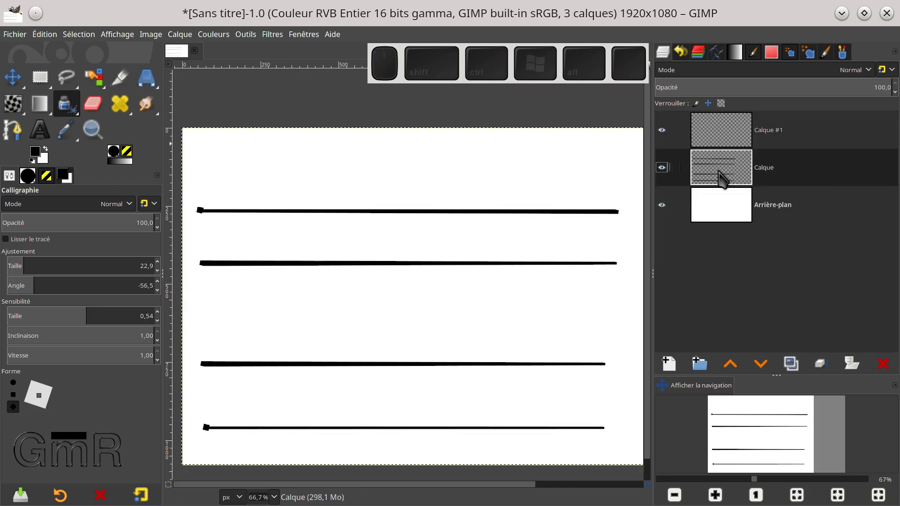
pyautogui.click(774, 89)
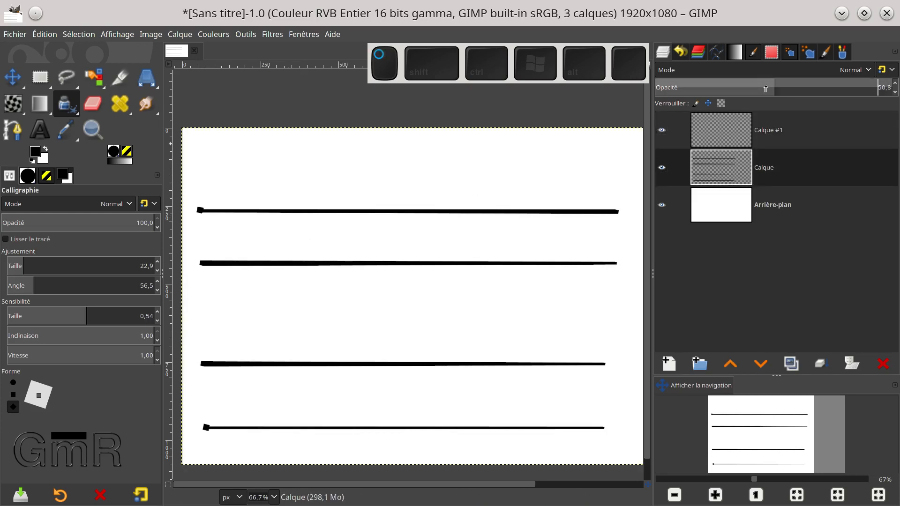
pyautogui.moveTo(748, 92); pyautogui.dragTo(746, 91)
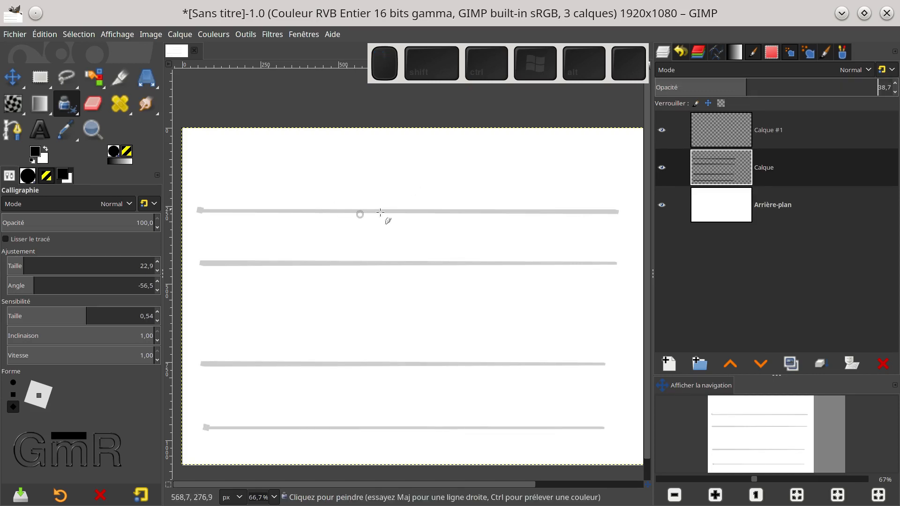
# Step: Select the layer Calque #1 and hand-letter the word Bonne along the upper pair of guide lines
pyautogui.click(706, 130)
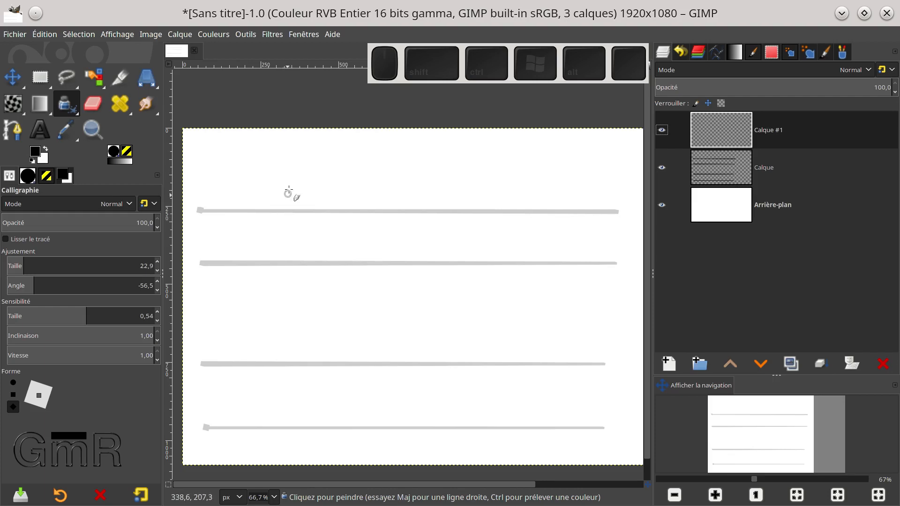
pyautogui.moveTo(293, 173)
pyautogui.mouseDown()
pyautogui.moveTo(291, 250)
pyautogui.moveTo(259, 241)
pyautogui.mouseUp()
pyautogui.moveTo(275, 172)
pyautogui.mouseDown()
pyautogui.moveTo(300, 212)
pyautogui.moveTo(340, 238)
pyautogui.moveTo(282, 260)
pyautogui.mouseUp()
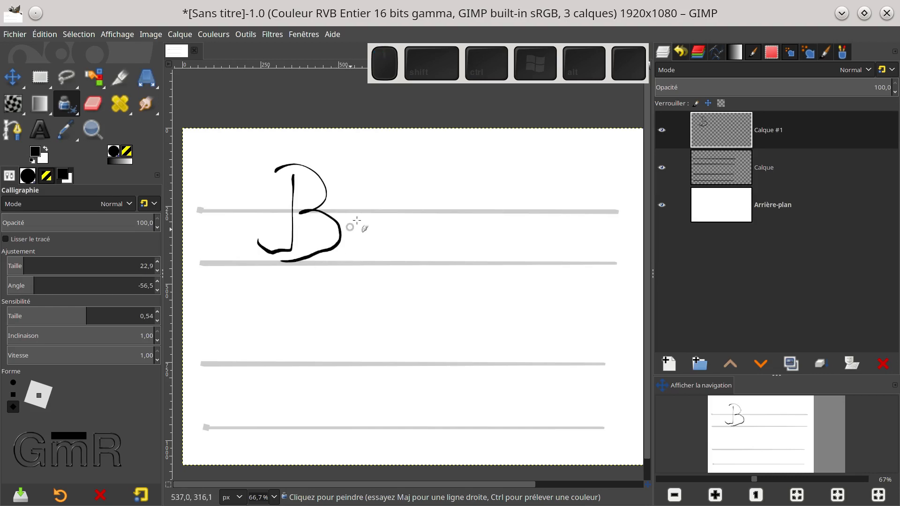
pyautogui.moveTo(370, 213)
pyautogui.mouseDown()
pyautogui.moveTo(381, 211)
pyautogui.moveTo(396, 255)
pyautogui.mouseUp()
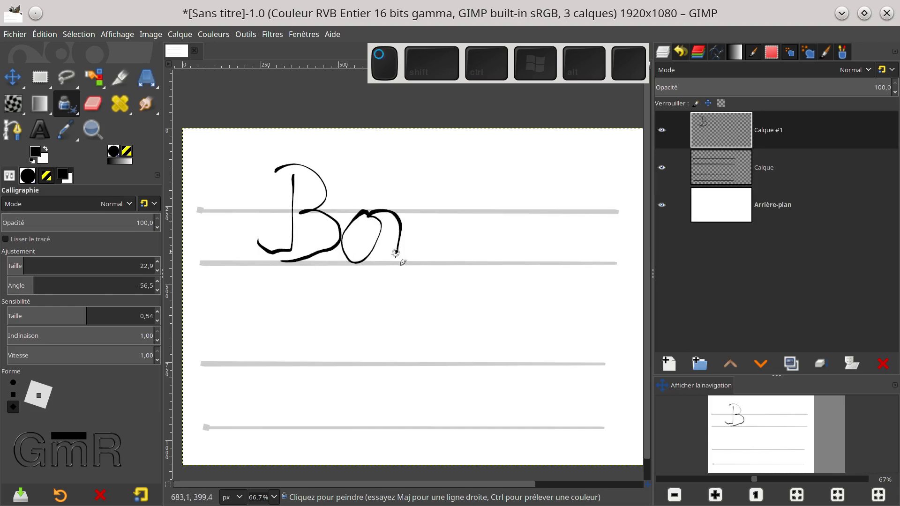
pyautogui.moveTo(401, 221)
pyautogui.mouseDown()
pyautogui.moveTo(420, 226)
pyautogui.moveTo(413, 262)
pyautogui.mouseUp()
pyautogui.moveTo(436, 217)
pyautogui.mouseDown()
pyautogui.moveTo(444, 222)
pyautogui.moveTo(440, 265)
pyautogui.moveTo(450, 214)
pyautogui.moveTo(468, 258)
pyautogui.mouseUp()
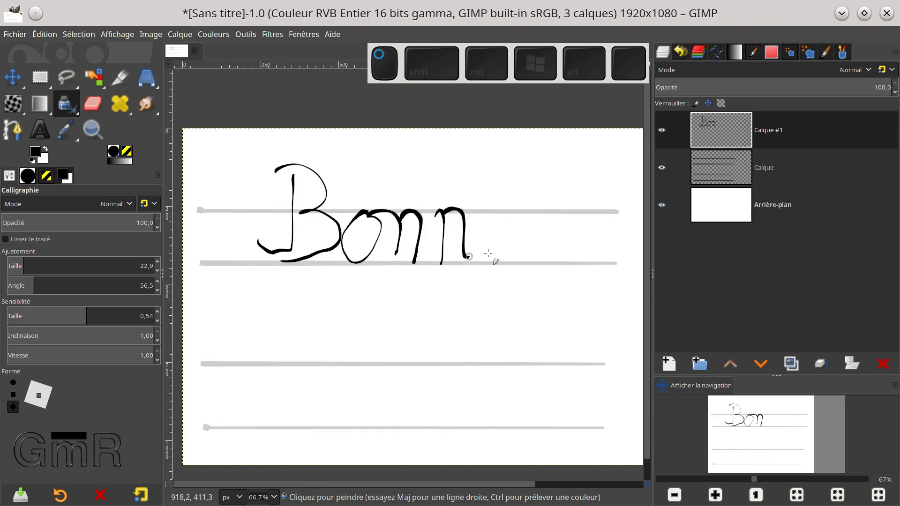
pyautogui.moveTo(480, 228); pyautogui.dragTo(517, 242)
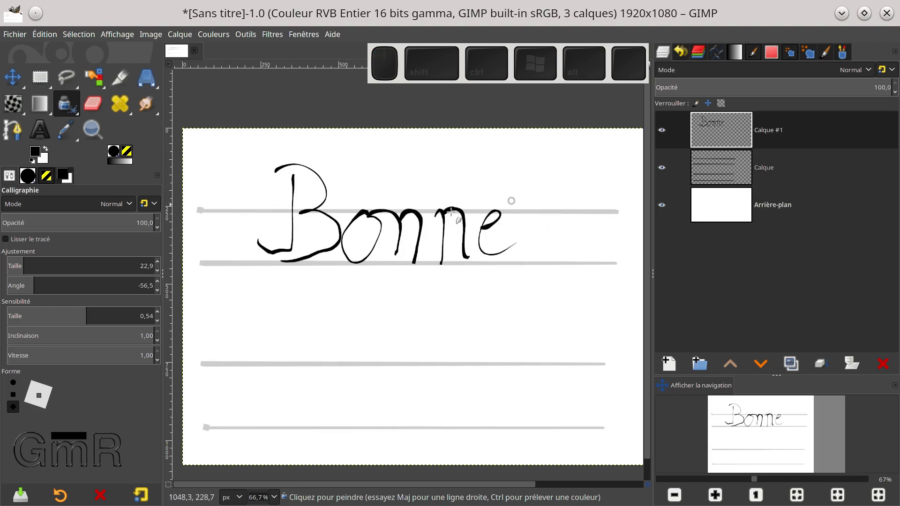
pyautogui.moveTo(263, 407)
pyautogui.mouseDown()
pyautogui.moveTo(260, 422)
pyautogui.moveTo(311, 328)
pyautogui.moveTo(325, 415)
pyautogui.mouseUp()
pyautogui.moveTo(275, 370); pyautogui.dragTo(331, 376)
pyautogui.moveTo(331, 408); pyautogui.dragTo(342, 433)
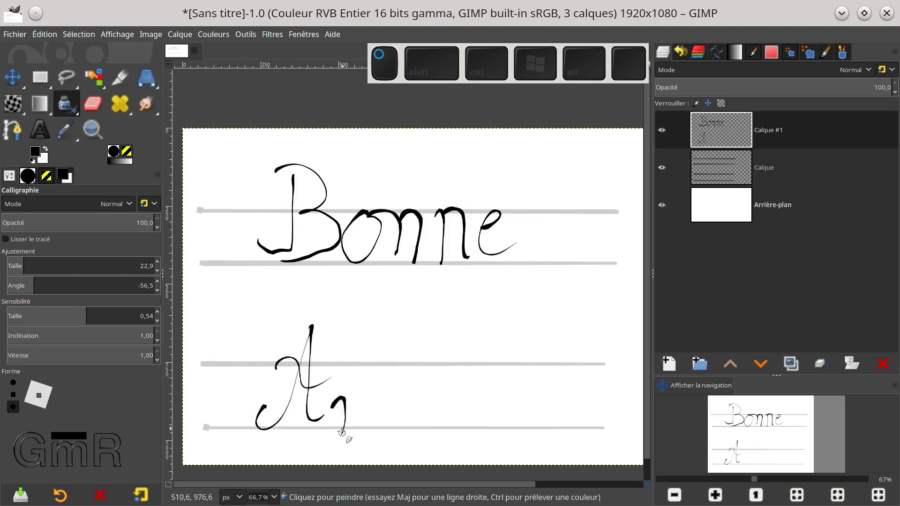
pyautogui.moveTo(351, 397); pyautogui.dragTo(356, 426)
pyautogui.press('ctrl')
pyautogui.hotkey('ctrl', 'z')
pyautogui.hotkey('ctrl', 'z')
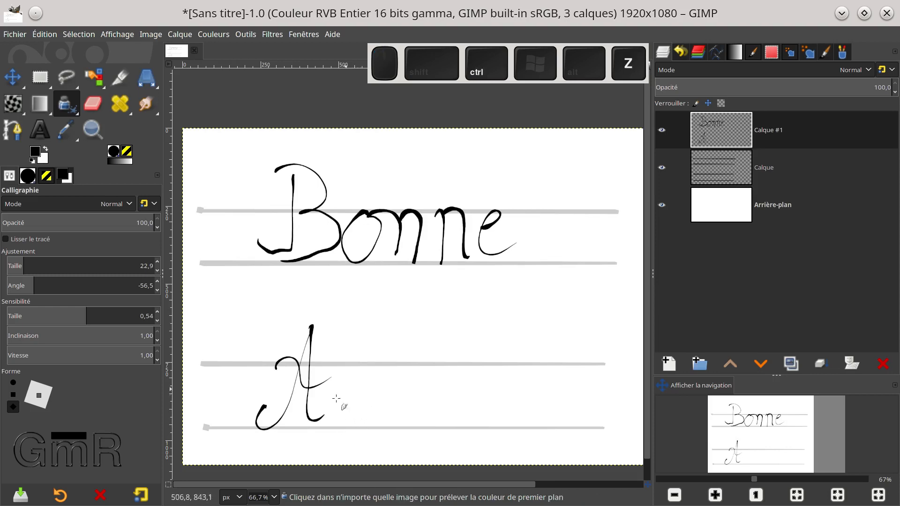
pyautogui.hotkey('ctrl', 'z')
pyautogui.hotkey('ctrl', 'z')
pyautogui.hotkey('ctrl', 'z')
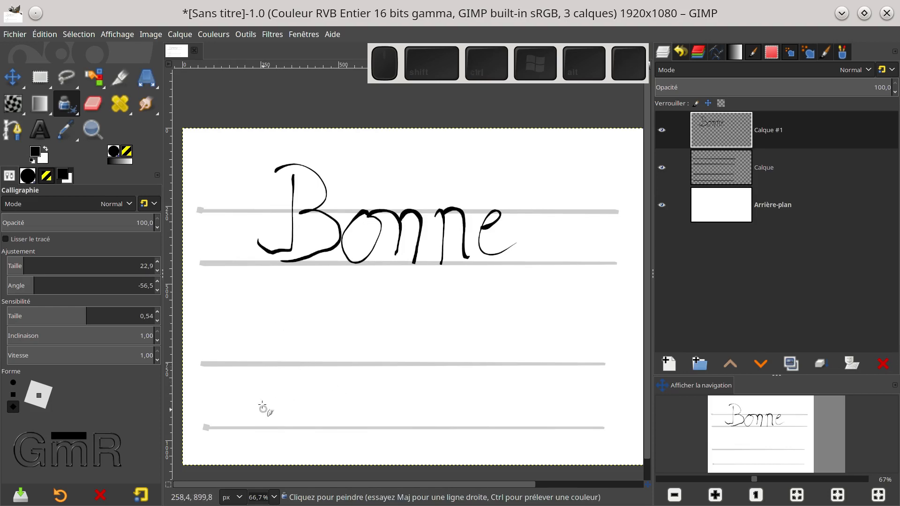
pyautogui.moveTo(277, 384)
pyautogui.mouseDown()
pyautogui.moveTo(246, 420)
pyautogui.moveTo(272, 420)
pyautogui.moveTo(304, 330)
pyautogui.moveTo(306, 293)
pyautogui.moveTo(302, 418)
pyautogui.mouseUp()
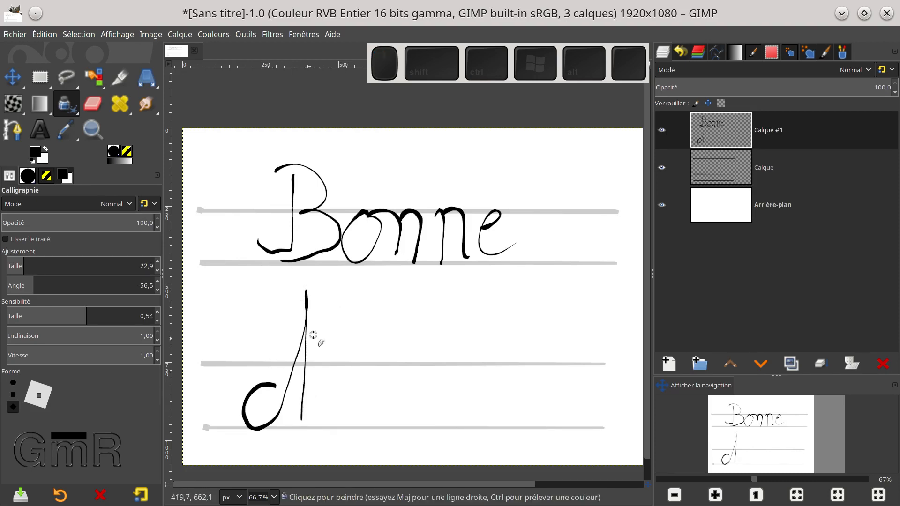
pyautogui.hotkey('ctrl', 'z')
# Step: Letter a capital A on the lower guide lines with a curved start, two straight line segments as legs and a curved crossbar
pyautogui.moveTo(276, 377)
pyautogui.mouseDown()
pyautogui.moveTo(256, 386)
pyautogui.moveTo(245, 429)
pyautogui.moveTo(287, 415)
pyautogui.mouseUp()
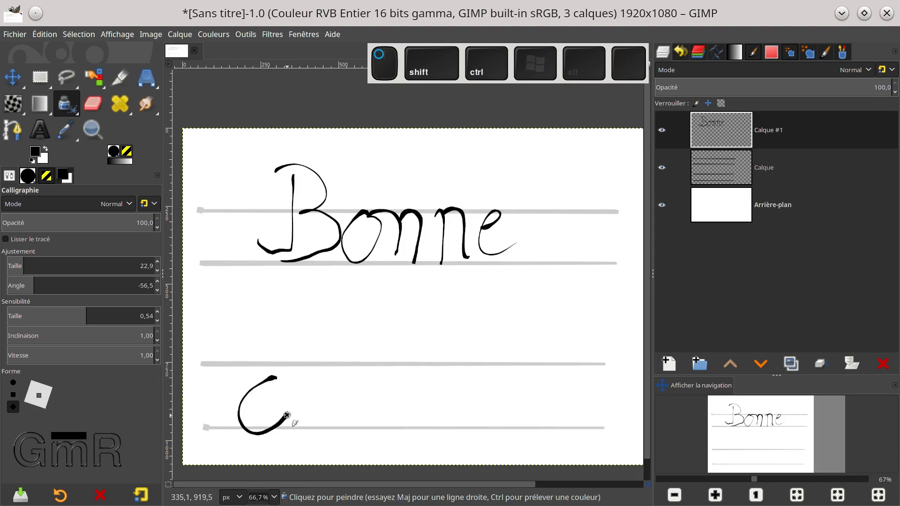
pyautogui.press('shift')
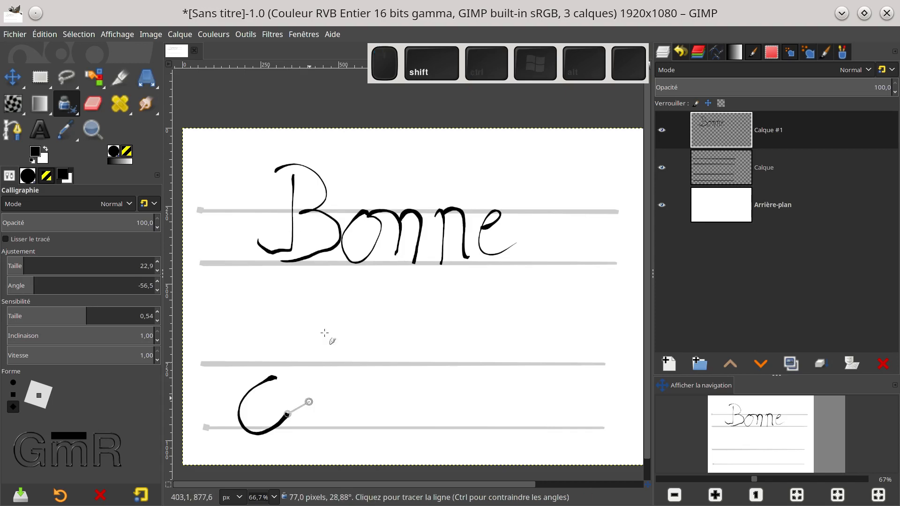
pyautogui.keyDown('shift'); pyautogui.click(333, 300); pyautogui.keyUp('shift')
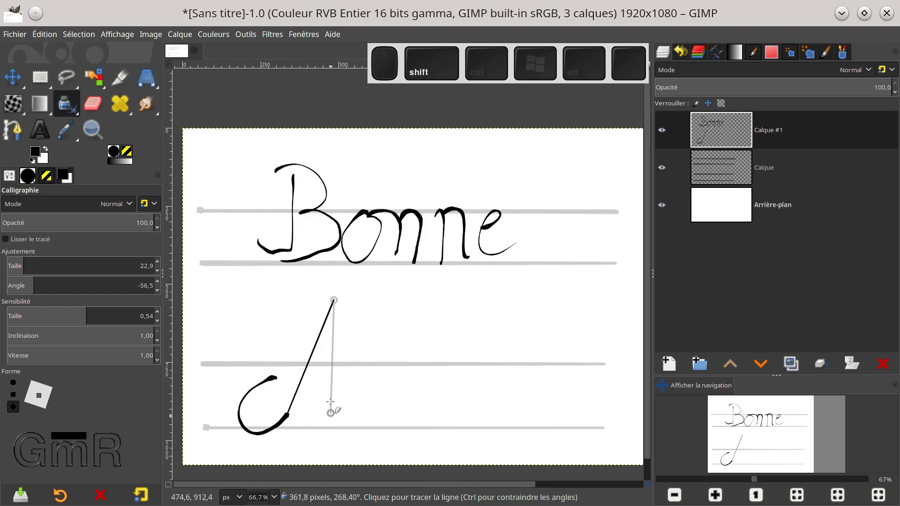
pyautogui.keyDown('shift'); pyautogui.click(334, 428); pyautogui.keyUp('shift')
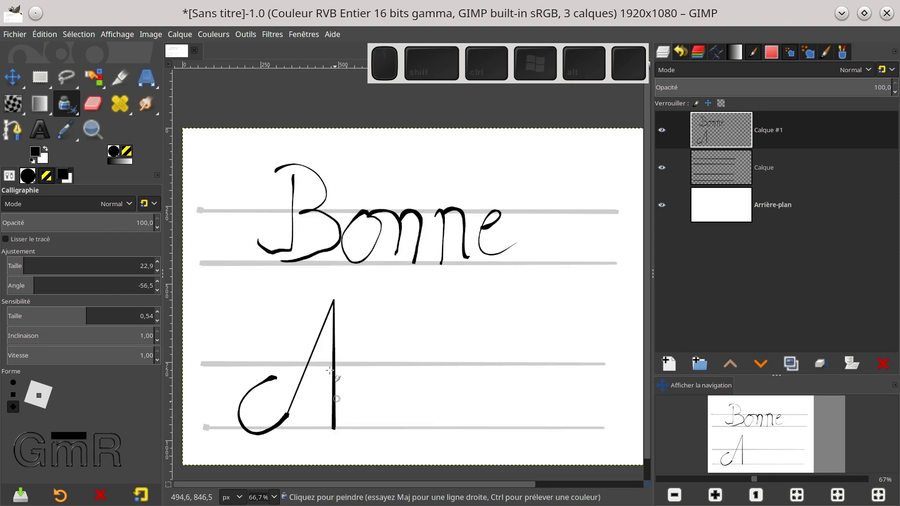
pyautogui.moveTo(291, 341); pyautogui.dragTo(372, 363)
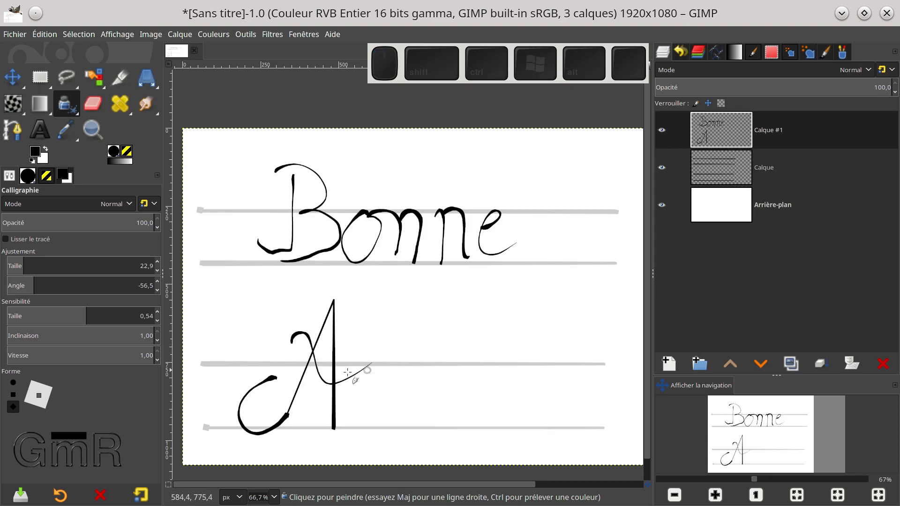
# Step: Complete the word Année by lettering nnée with its acute accent after the capital A
pyautogui.moveTo(369, 388)
pyautogui.mouseDown()
pyautogui.moveTo(377, 364)
pyautogui.moveTo(370, 427)
pyautogui.moveTo(380, 368)
pyautogui.moveTo(389, 394)
pyautogui.mouseUp()
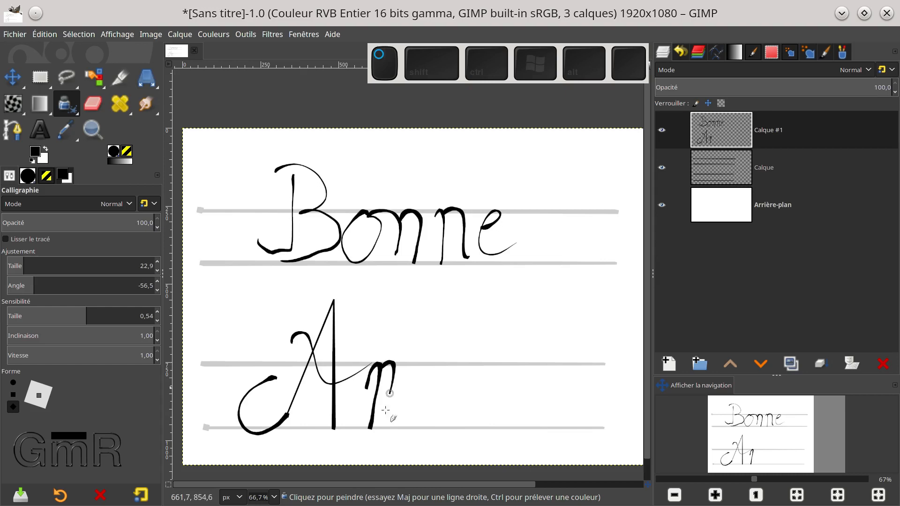
pyautogui.moveTo(403, 372)
pyautogui.mouseDown()
pyautogui.moveTo(400, 424)
pyautogui.moveTo(412, 367)
pyautogui.moveTo(420, 378)
pyautogui.moveTo(412, 426)
pyautogui.mouseUp()
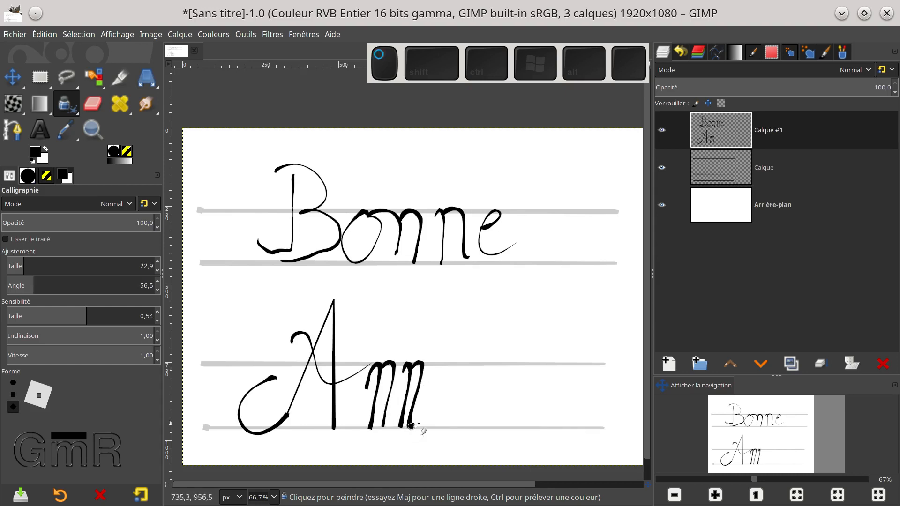
pyautogui.moveTo(435, 383)
pyautogui.mouseDown()
pyautogui.moveTo(438, 368)
pyautogui.moveTo(425, 418)
pyautogui.moveTo(456, 413)
pyautogui.mouseUp()
pyautogui.moveTo(438, 352); pyautogui.dragTo(458, 334)
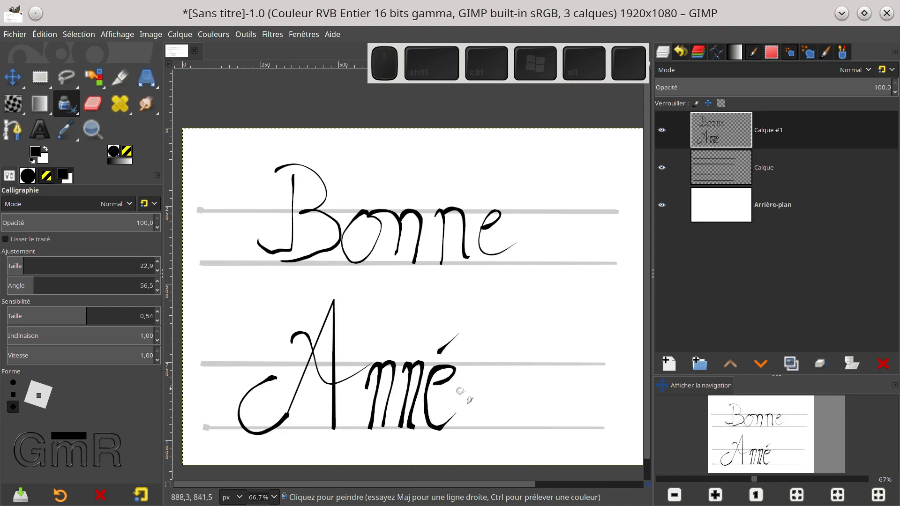
pyautogui.moveTo(471, 386)
pyautogui.mouseDown()
pyautogui.moveTo(486, 366)
pyautogui.moveTo(465, 383)
pyautogui.moveTo(461, 416)
pyautogui.moveTo(491, 413)
pyautogui.mouseUp()
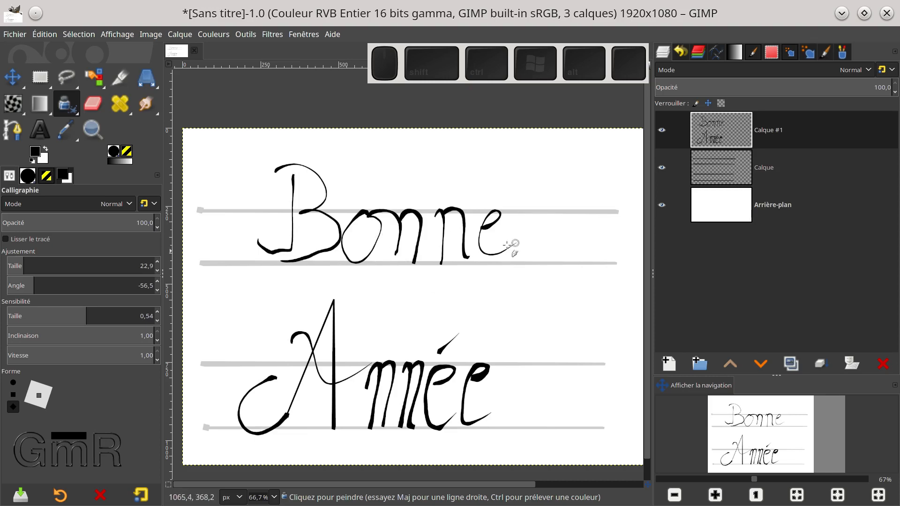
pyautogui.click(492, 415)
pyautogui.moveTo(509, 412)
pyautogui.mouseDown()
pyautogui.moveTo(474, 458)
pyautogui.moveTo(453, 460)
pyautogui.mouseUp()
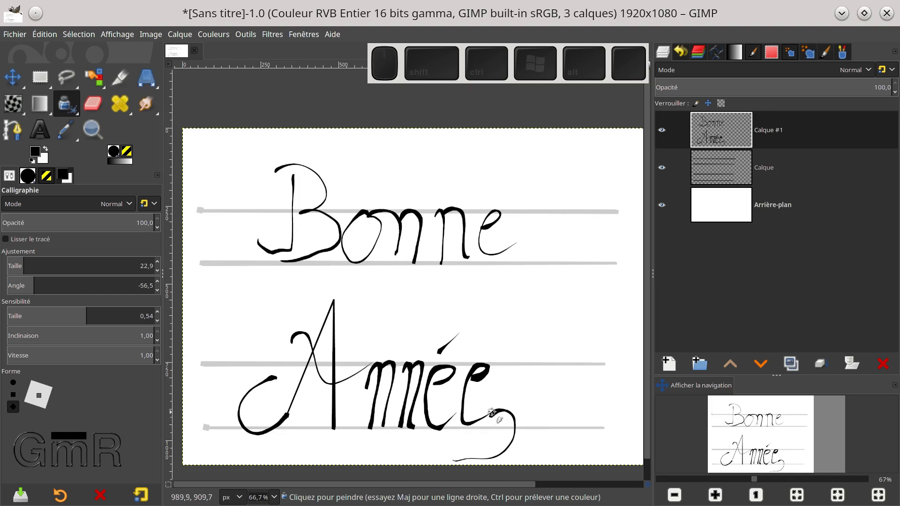
pyautogui.hotkey('ctrl', 'z')
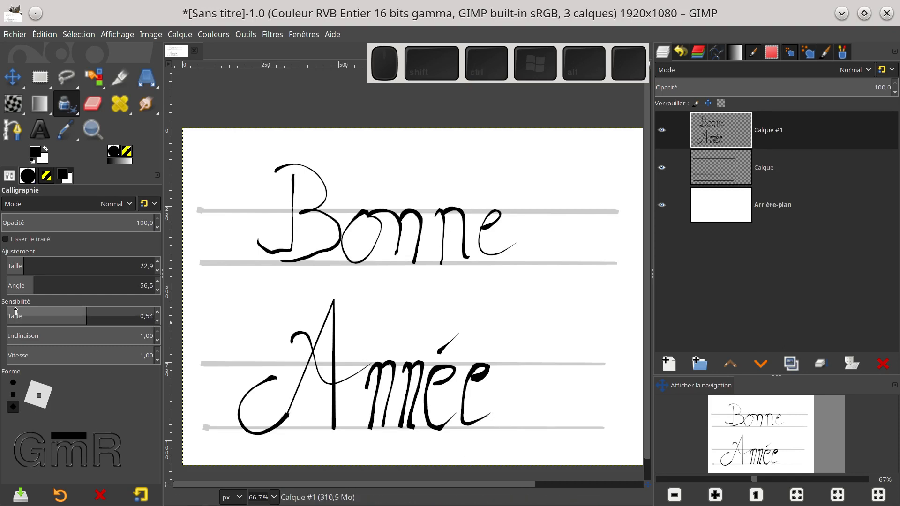
# Step: Set the Calligraphy tool's size and speed sensitivity to 0,00 and try a curved flourish after the final e of Année
pyautogui.moveTo(31, 317); pyautogui.dragTo(3, 322)
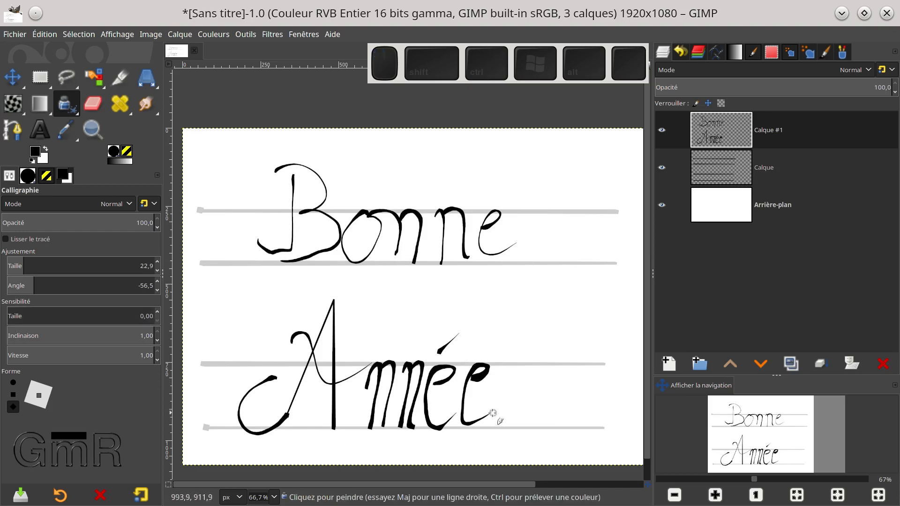
pyautogui.moveTo(483, 419)
pyautogui.mouseDown()
pyautogui.moveTo(518, 431)
pyautogui.moveTo(431, 472)
pyautogui.moveTo(455, 462)
pyautogui.mouseUp()
pyautogui.moveTo(57, 358); pyautogui.dragTo(1, 367)
pyautogui.hotkey('ctrl', 'z')
pyautogui.moveTo(491, 416)
pyautogui.mouseDown()
pyautogui.moveTo(511, 399)
pyautogui.moveTo(474, 464)
pyautogui.moveTo(462, 465)
pyautogui.mouseUp()
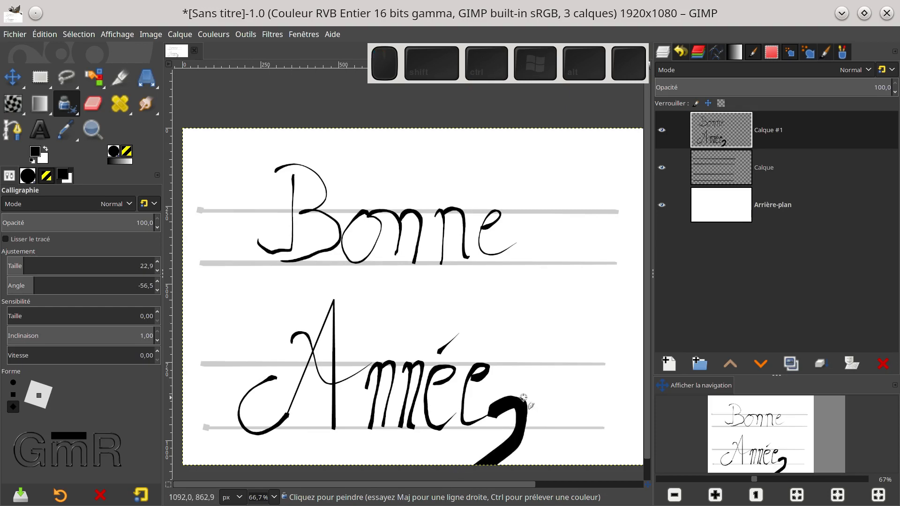
pyautogui.press('ctrl')
pyautogui.hotkey('ctrl', 'z')
# Step: Set the calligraphy size to 3,2 and paint a thin curved flourish from the final e of Année down to the canvas edge
pyautogui.moveTo(28, 266); pyautogui.dragTo(10, 266)
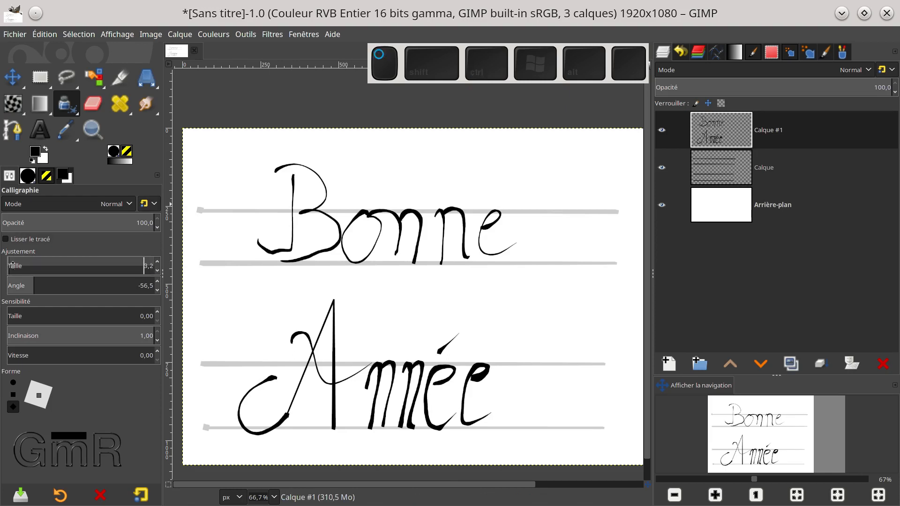
pyautogui.moveTo(490, 413); pyautogui.dragTo(504, 407)
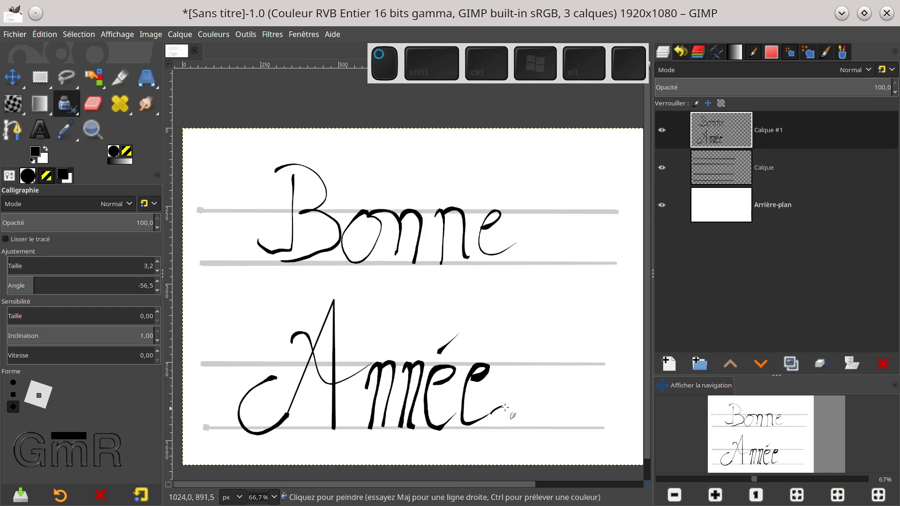
pyautogui.moveTo(435, 495); pyautogui.dragTo(436, 495)
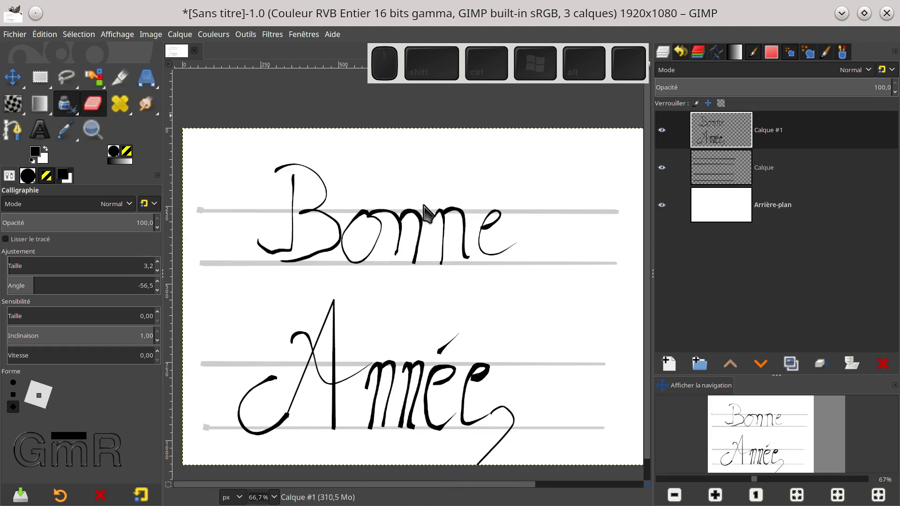
# Step: Switch to the Eraser, enlarge its size and erase the lettering from the layer Calque #1
pyautogui.hotkey('shift', 'e')
pyautogui.moveTo(450, 210)
pyautogui.mouseDown()
pyautogui.moveTo(453, 211)
pyautogui.moveTo(437, 245)
pyautogui.moveTo(440, 209)
pyautogui.moveTo(438, 257)
pyautogui.mouseUp()
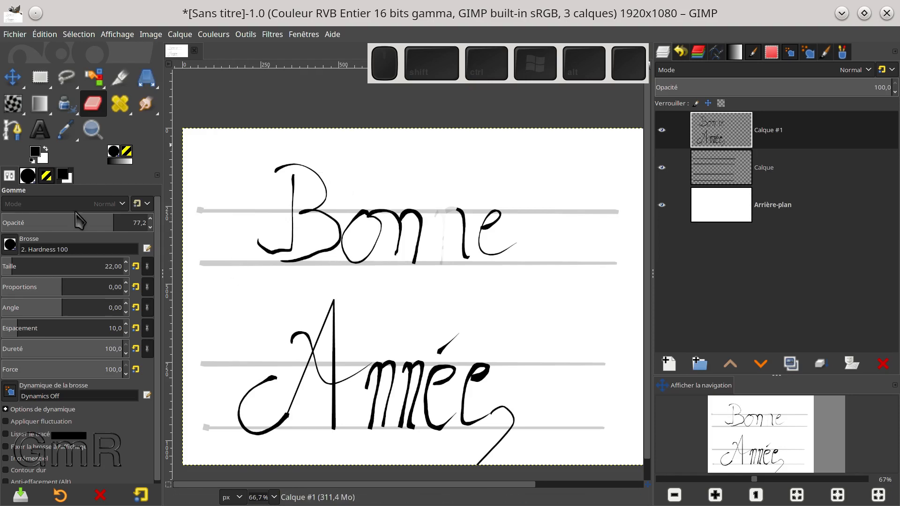
pyautogui.moveTo(36, 266); pyautogui.dragTo(56, 266)
pyautogui.click(350, 208)
pyautogui.moveTo(298, 193)
pyautogui.mouseDown()
pyautogui.moveTo(272, 180)
pyautogui.moveTo(253, 197)
pyautogui.moveTo(356, 192)
pyautogui.moveTo(481, 229)
pyautogui.moveTo(450, 255)
pyautogui.moveTo(389, 225)
pyautogui.moveTo(328, 220)
pyautogui.moveTo(296, 187)
pyautogui.moveTo(292, 373)
pyautogui.mouseUp()
pyautogui.moveTo(292, 373); pyautogui.dragTo(284, 398)
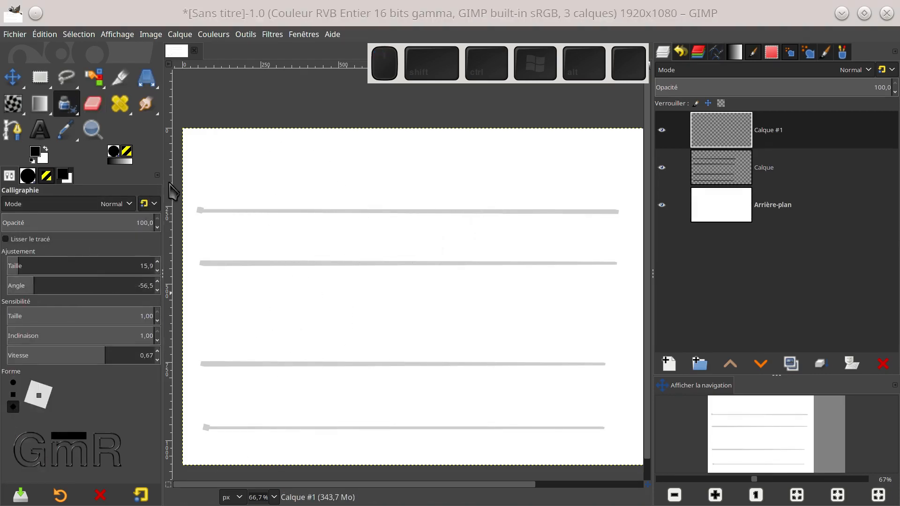
# Step: Letter the word Bonne again with thicker calligraphy strokes along the upper pair of guide lines on Calque #1
pyautogui.moveTo(275, 171)
pyautogui.mouseDown()
pyautogui.moveTo(279, 205)
pyautogui.moveTo(220, 264)
pyautogui.mouseUp()
pyautogui.moveTo(271, 177); pyautogui.dragTo(268, 245)
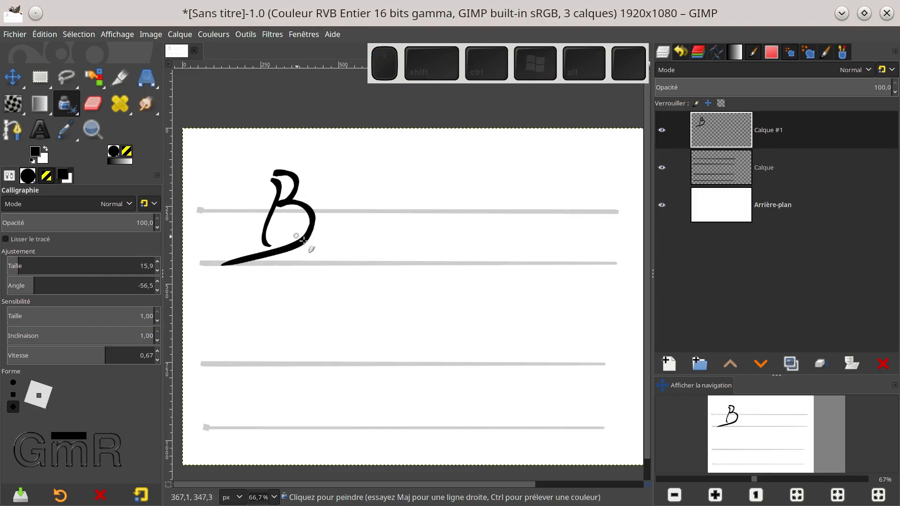
pyautogui.moveTo(341, 213)
pyautogui.mouseDown()
pyautogui.moveTo(324, 258)
pyautogui.moveTo(340, 221)
pyautogui.moveTo(364, 248)
pyautogui.moveTo(357, 261)
pyautogui.mouseUp()
pyautogui.moveTo(375, 216); pyautogui.dragTo(372, 267)
pyautogui.moveTo(412, 214)
pyautogui.mouseDown()
pyautogui.moveTo(400, 261)
pyautogui.moveTo(416, 212)
pyautogui.moveTo(426, 261)
pyautogui.mouseUp()
pyautogui.moveTo(450, 231)
pyautogui.mouseDown()
pyautogui.moveTo(457, 211)
pyautogui.moveTo(495, 244)
pyautogui.mouseUp()
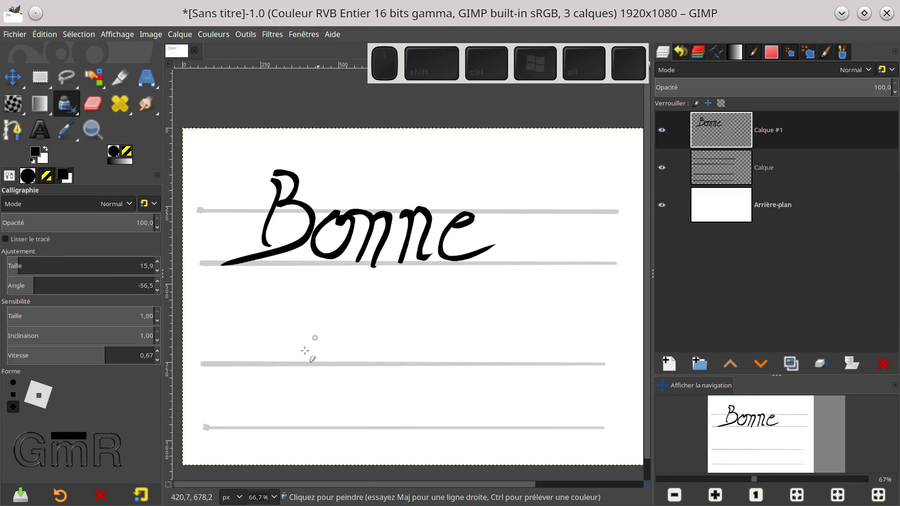
# Step: Letter Annee, without its accent, along the lower pair of guide lines in the same thick calligraphy strokes
pyautogui.moveTo(265, 392)
pyautogui.mouseDown()
pyautogui.moveTo(321, 330)
pyautogui.moveTo(338, 400)
pyautogui.mouseUp()
pyautogui.moveTo(284, 363)
pyautogui.mouseDown()
pyautogui.moveTo(354, 362)
pyautogui.moveTo(346, 427)
pyautogui.mouseUp()
pyautogui.moveTo(349, 377)
pyautogui.mouseDown()
pyautogui.moveTo(347, 415)
pyautogui.moveTo(363, 424)
pyautogui.mouseUp()
pyautogui.moveTo(384, 368); pyautogui.dragTo(387, 424)
pyautogui.moveTo(392, 374); pyautogui.dragTo(409, 425)
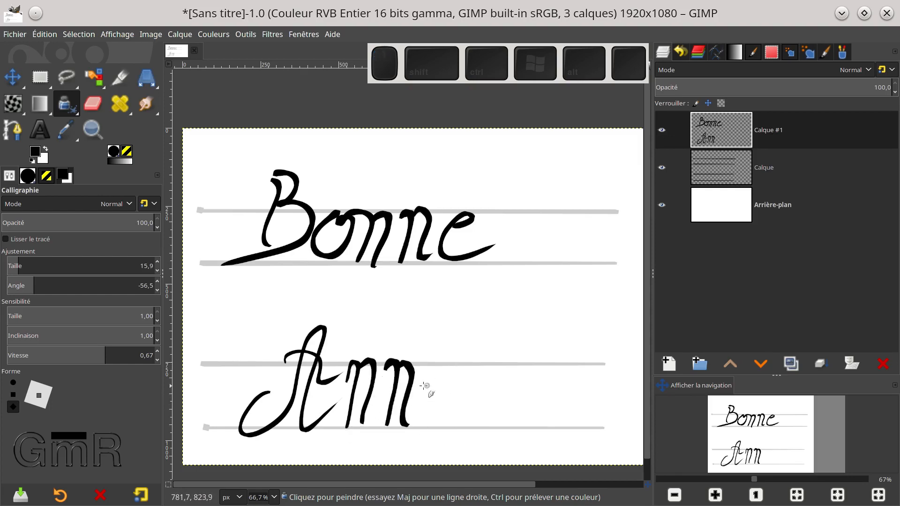
pyautogui.moveTo(430, 386)
pyautogui.mouseDown()
pyautogui.moveTo(428, 412)
pyautogui.moveTo(472, 404)
pyautogui.moveTo(490, 362)
pyautogui.moveTo(501, 412)
pyautogui.moveTo(521, 405)
pyautogui.mouseUp()
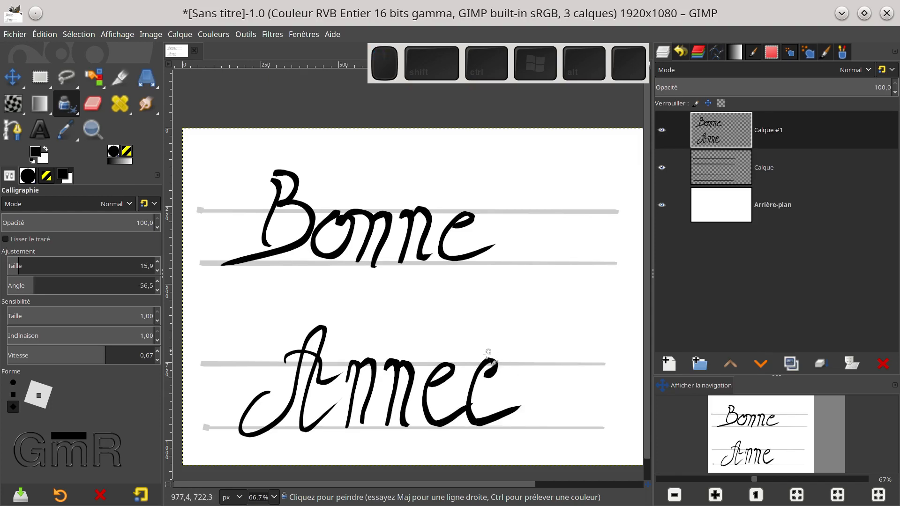
# Step: Paint the acute accent on Année and add a slanted, underlined 2021 above the end of the word
pyautogui.moveTo(442, 345)
pyautogui.mouseDown()
pyautogui.moveTo(484, 318)
pyautogui.moveTo(524, 324)
pyautogui.moveTo(541, 310)
pyautogui.mouseUp()
pyautogui.moveTo(547, 278)
pyautogui.mouseDown()
pyautogui.moveTo(549, 306)
pyautogui.moveTo(569, 304)
pyautogui.mouseUp()
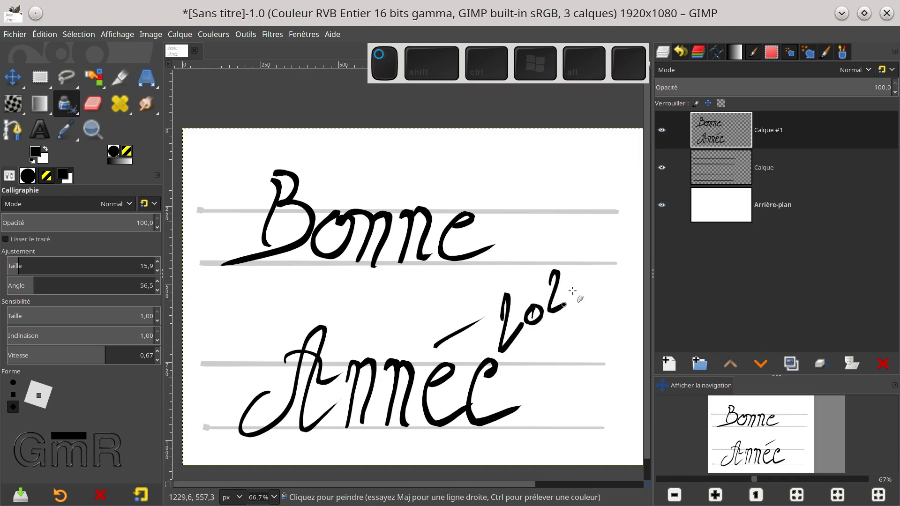
pyautogui.moveTo(580, 254)
pyautogui.mouseDown()
pyautogui.moveTo(578, 297)
pyautogui.moveTo(594, 289)
pyautogui.mouseUp()
pyautogui.moveTo(532, 362); pyautogui.dragTo(614, 307)
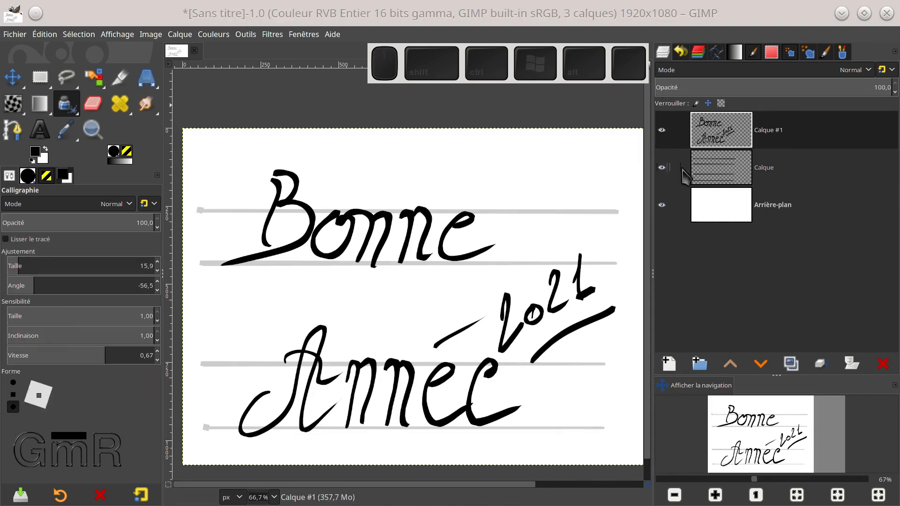
# Step: Hide the layer Calque that holds the guide lines, toggling its visibility to compare the lettering with and without them
pyautogui.click(667, 166)
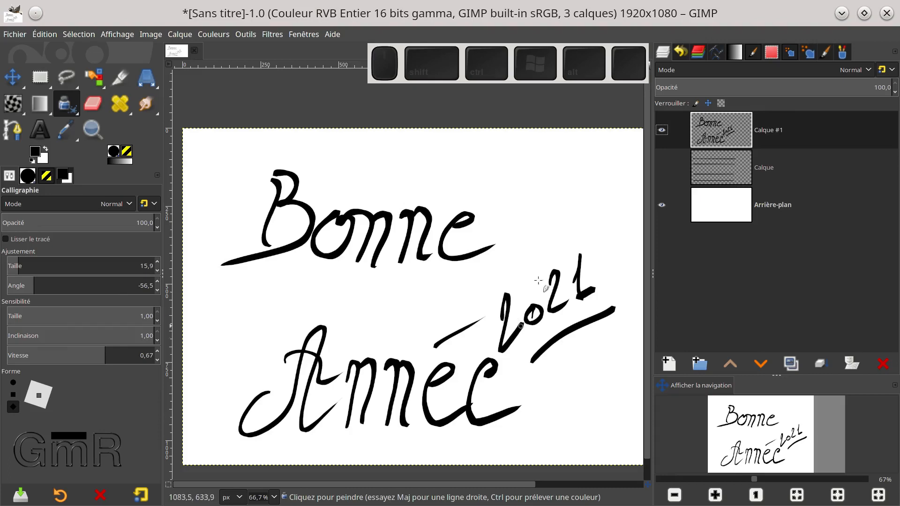
pyautogui.click(662, 168)
pyautogui.click(661, 167)
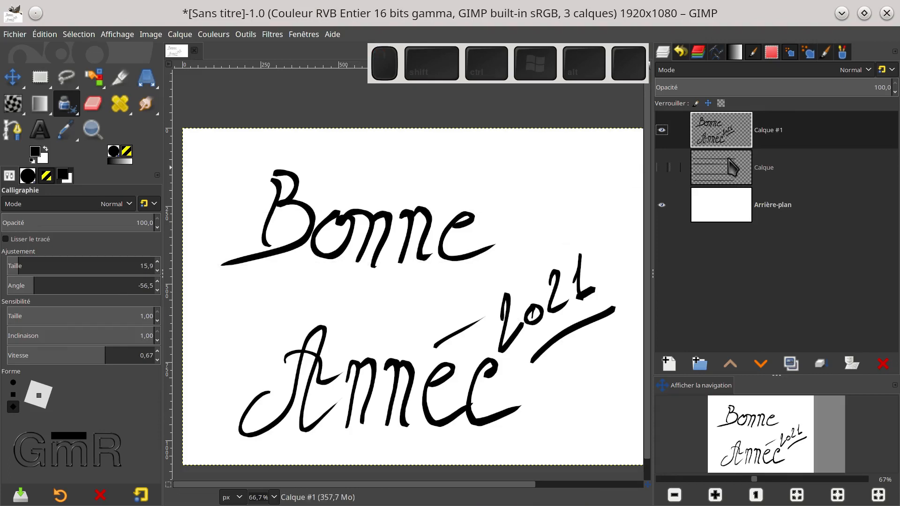